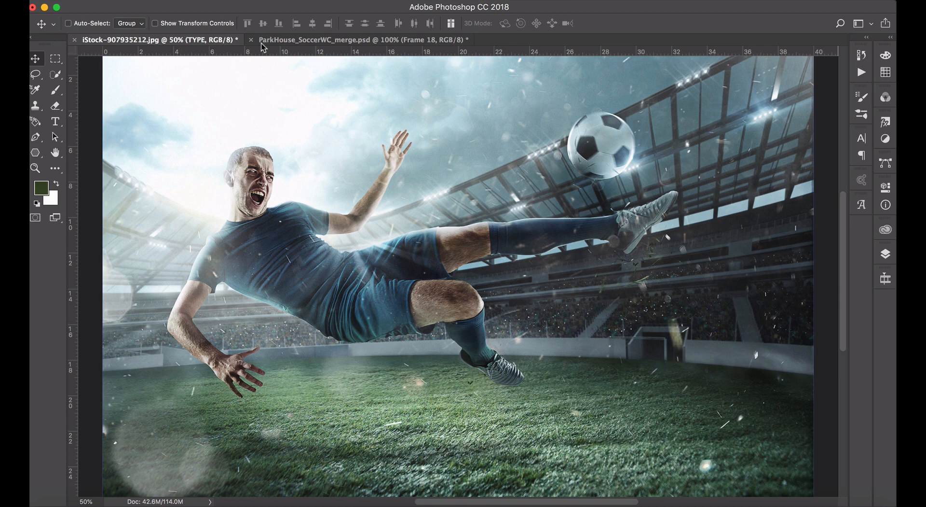
Switch to the browser to view the adidas email and ParkHouse_SoccerWC_merge.gif as references, and return to Photoshop.
{"action": "key", "text": "super+Tab"}
{"action": "key", "text": "super+Tab"}
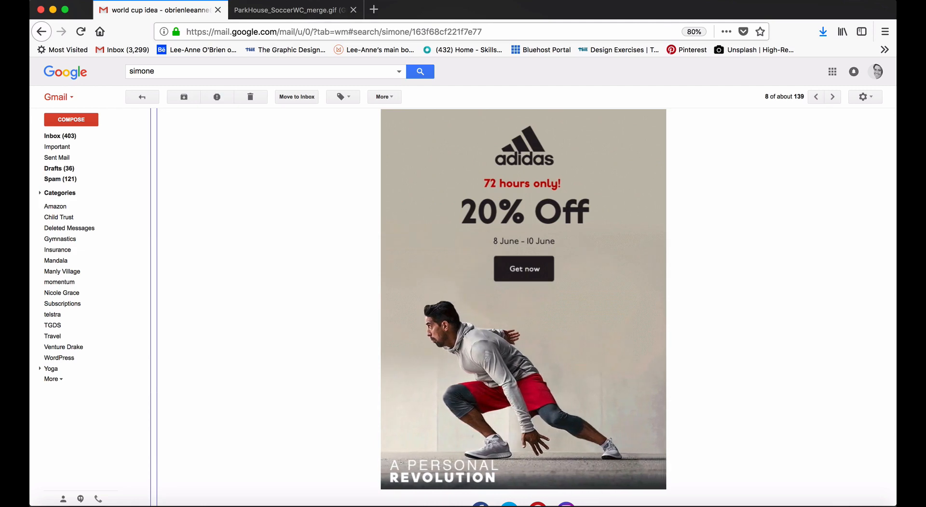
{"action": "left_click", "coordinate": [289, 11]}
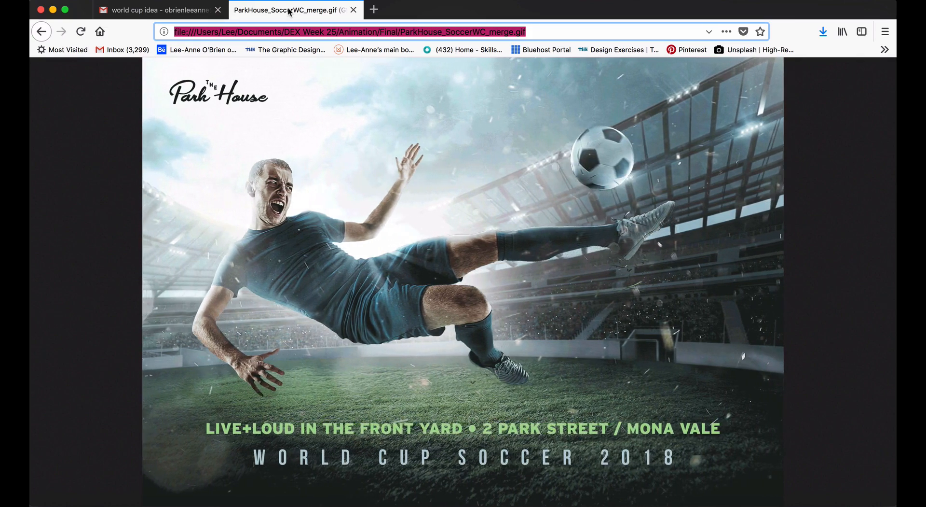
{"action": "key", "text": "super+Tab"}
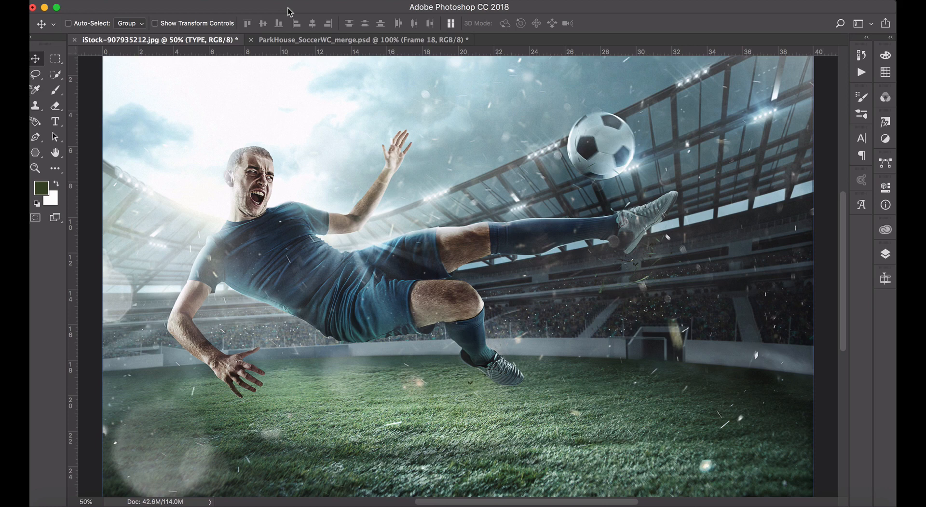
Preview the poster text by briefly showing the TYPE group and hiding it again.
{"action": "left_click", "coordinate": [887, 254]}
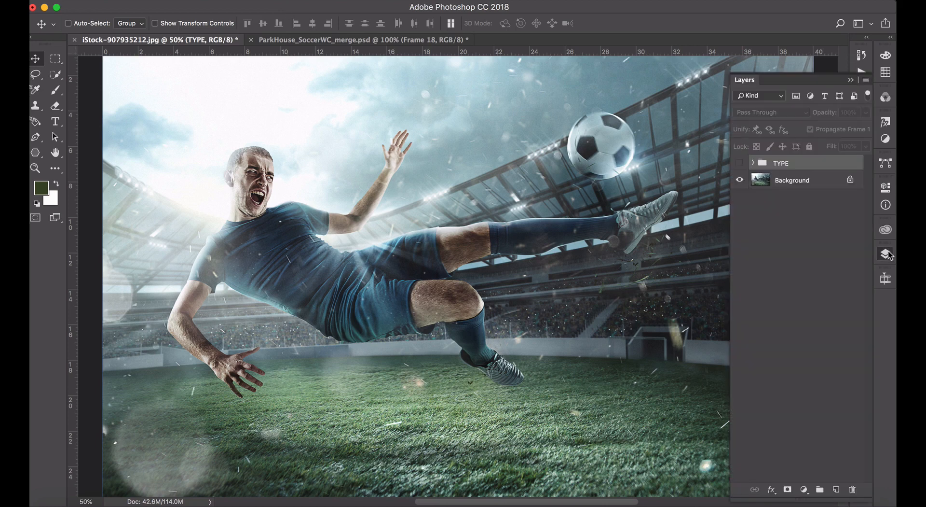
{"action": "left_click", "coordinate": [739, 163]}
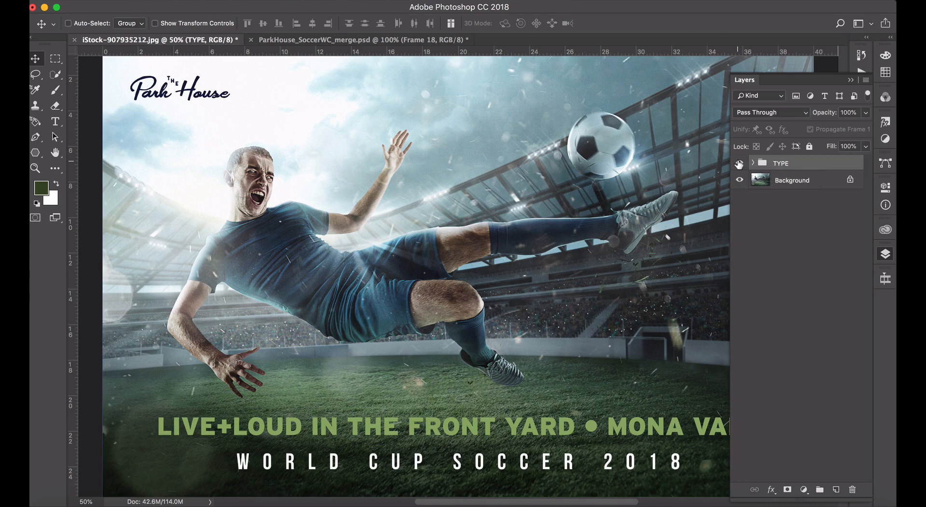
{"action": "left_click", "coordinate": [739, 164]}
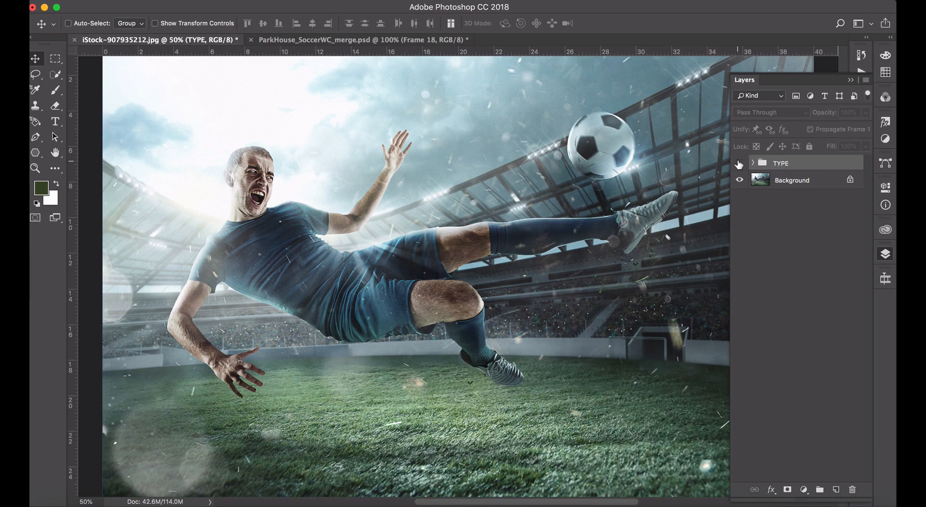
Duplicate the Background layer.
{"action": "left_click", "coordinate": [762, 184]}
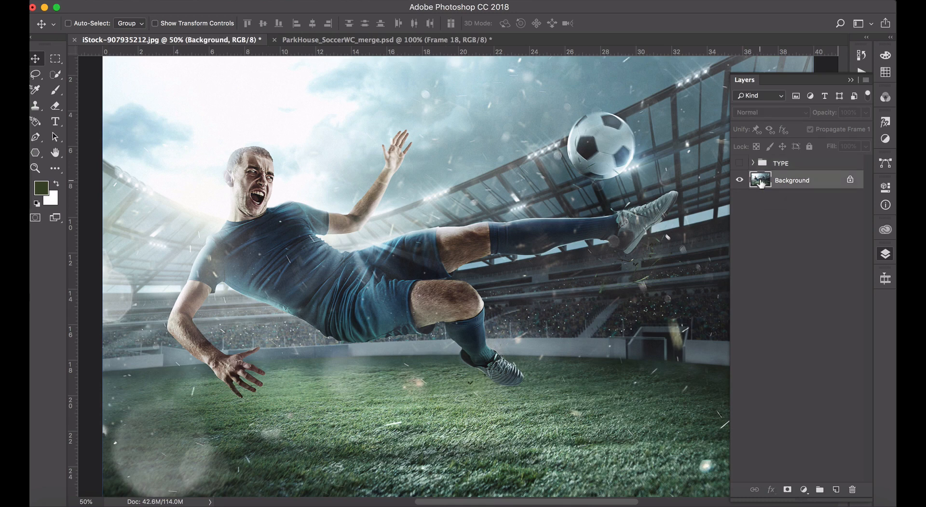
{"action": "left_click_drag", "start_coordinate": [761, 184], "coordinate": [837, 489]}
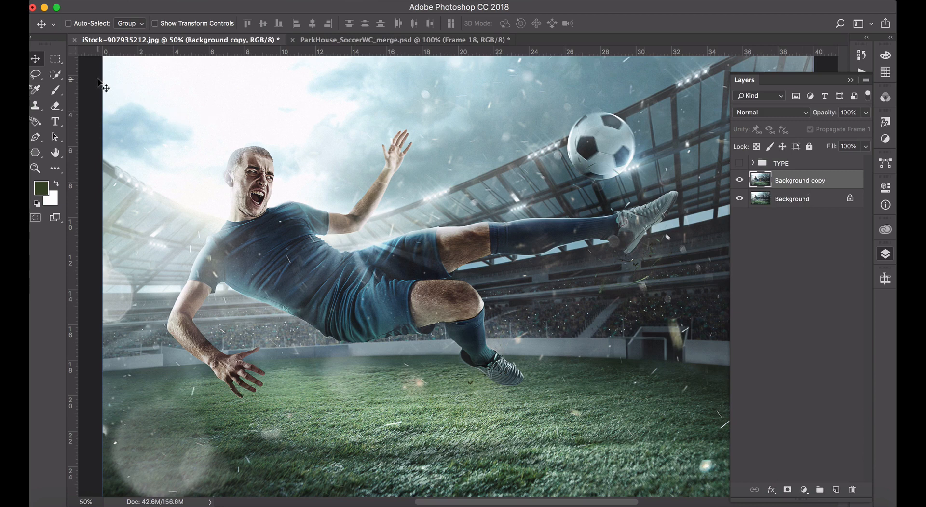
Select the player's shirt, shorts, legs and both shoes on the duplicated layer with the Quick Selection tool.
{"action": "left_click", "coordinate": [56, 75]}
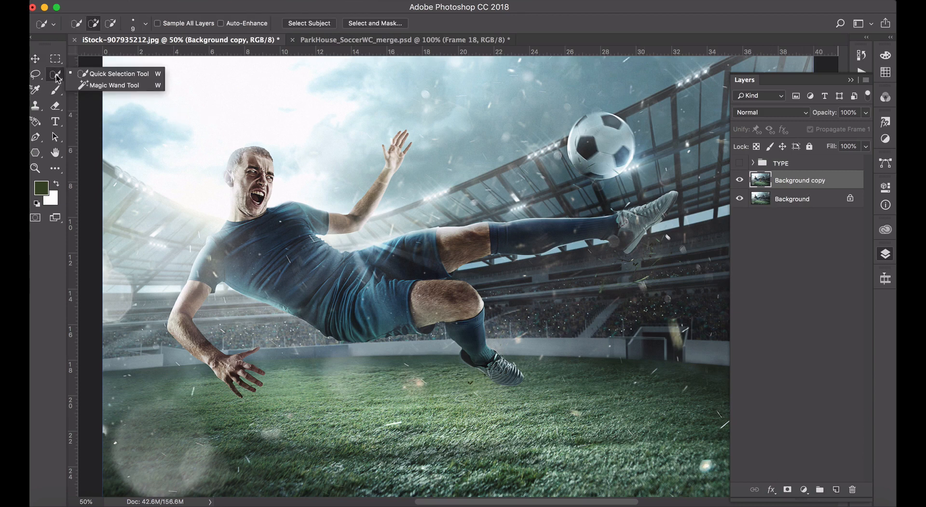
{"action": "left_click", "coordinate": [114, 75]}
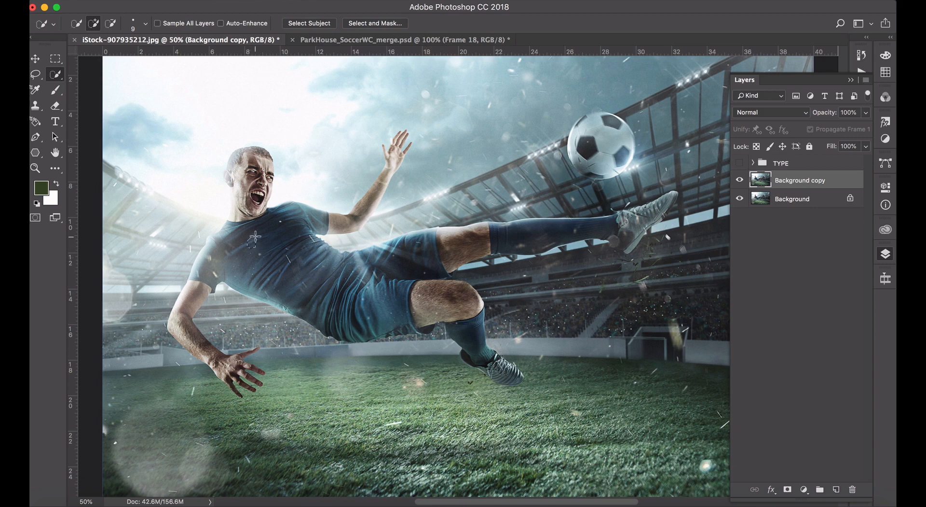
{"action": "mouse_move", "coordinate": [255, 236]}
{"action": "left_mouse_down"}
{"action": "mouse_move", "coordinate": [251, 190]}
{"action": "mouse_move", "coordinate": [265, 172]}
{"action": "mouse_move", "coordinate": [250, 174]}
{"action": "mouse_move", "coordinate": [226, 246]}
{"action": "mouse_move", "coordinate": [294, 275]}
{"action": "mouse_move", "coordinate": [414, 306]}
{"action": "mouse_move", "coordinate": [457, 304]}
{"action": "mouse_move", "coordinate": [482, 347]}
{"action": "mouse_move", "coordinate": [408, 263]}
{"action": "mouse_move", "coordinate": [578, 228]}
{"action": "mouse_move", "coordinate": [624, 233]}
{"action": "mouse_move", "coordinate": [652, 213]}
{"action": "left_mouse_up"}
{"action": "key", "text": "alt"}
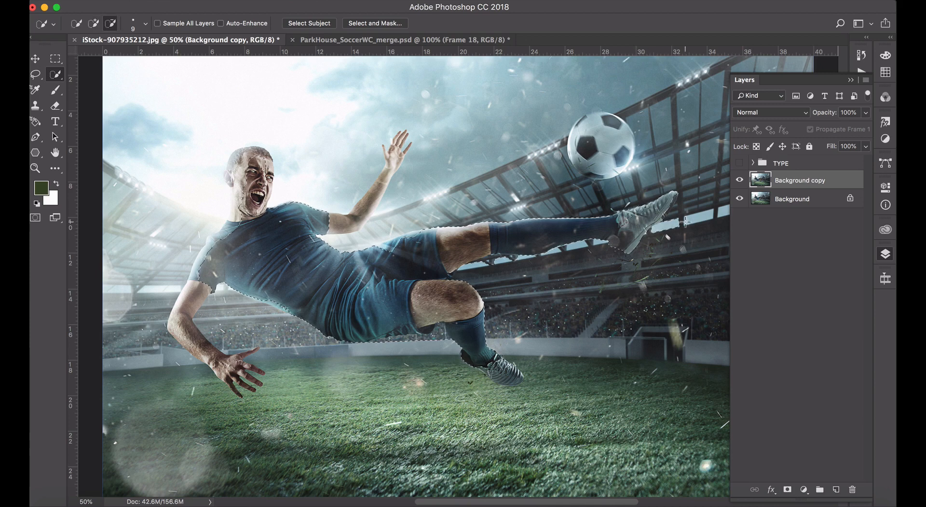
{"action": "key", "text": "alt"}
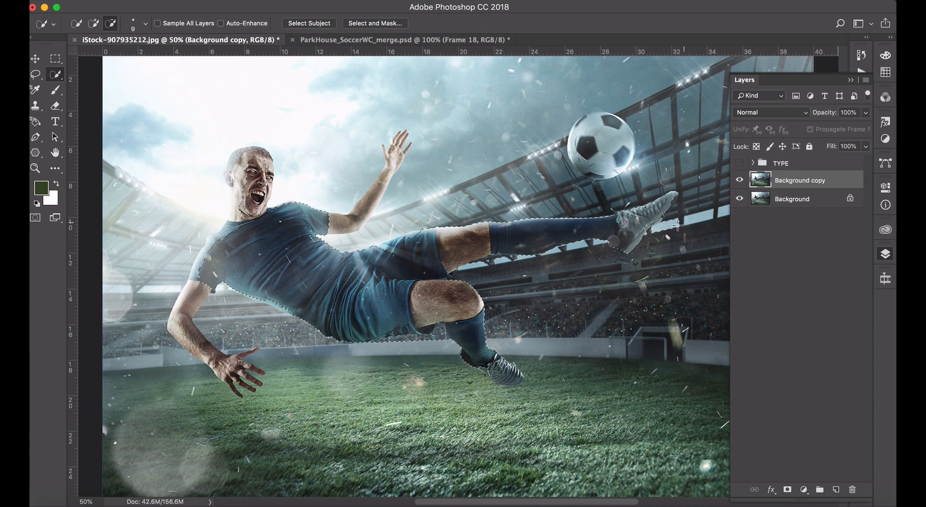
{"action": "left_click", "coordinate": [658, 233]}
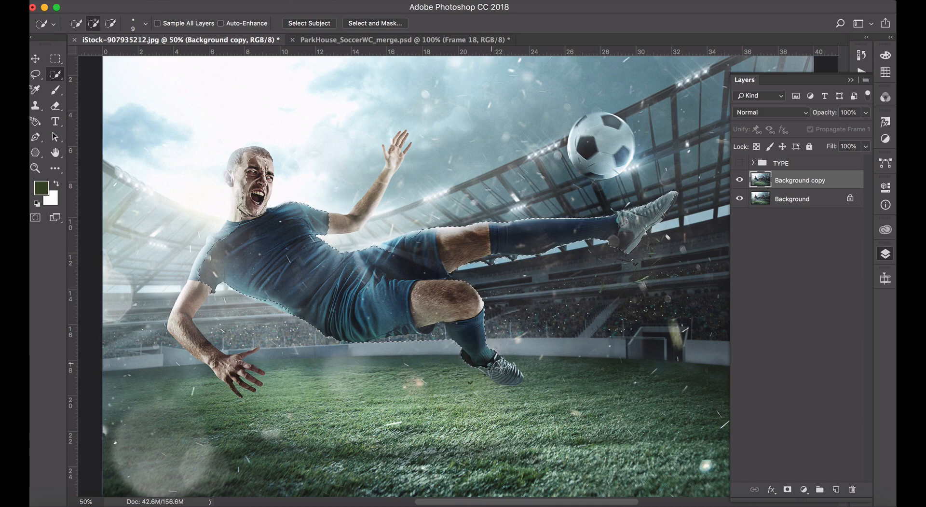
{"action": "left_click_drag", "start_coordinate": [501, 369], "coordinate": [512, 376]}
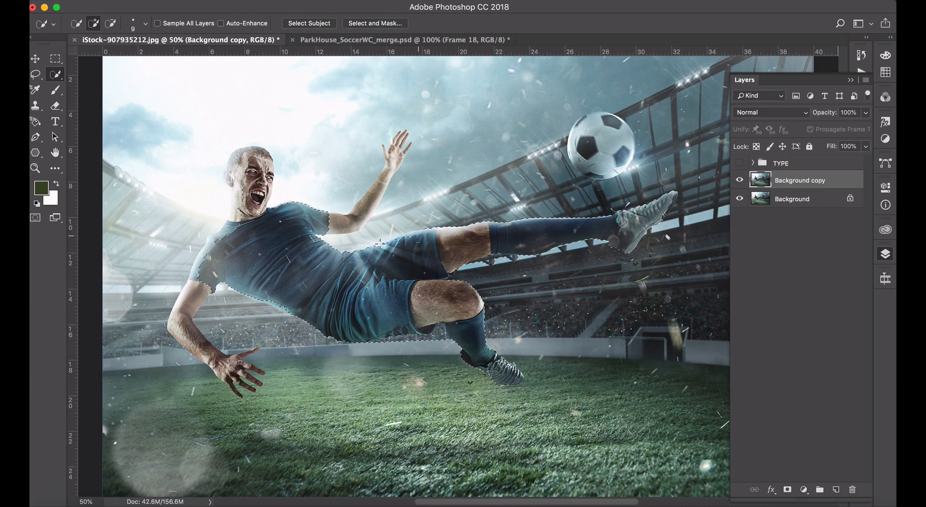
Add the player's lowered arm, head and raised arm to the selection.
{"action": "mouse_move", "coordinate": [207, 284]}
{"action": "left_mouse_down"}
{"action": "mouse_move", "coordinate": [193, 298]}
{"action": "mouse_move", "coordinate": [199, 274]}
{"action": "left_mouse_up"}
{"action": "mouse_move", "coordinate": [181, 326]}
{"action": "left_mouse_down"}
{"action": "mouse_move", "coordinate": [200, 342]}
{"action": "mouse_move", "coordinate": [232, 307]}
{"action": "left_mouse_up"}
{"action": "mouse_move", "coordinate": [257, 159]}
{"action": "left_mouse_down"}
{"action": "mouse_move", "coordinate": [243, 193]}
{"action": "mouse_move", "coordinate": [233, 157]}
{"action": "mouse_move", "coordinate": [233, 219]}
{"action": "mouse_move", "coordinate": [231, 177]}
{"action": "left_mouse_up"}
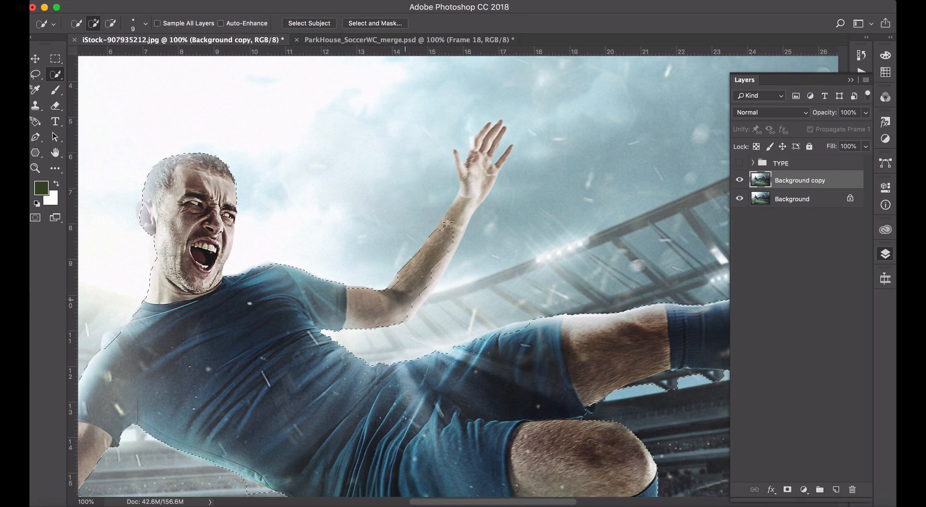
{"action": "mouse_move", "coordinate": [389, 302]}
{"action": "left_mouse_down"}
{"action": "mouse_move", "coordinate": [474, 182]}
{"action": "mouse_move", "coordinate": [474, 160]}
{"action": "mouse_move", "coordinate": [464, 172]}
{"action": "left_mouse_up"}
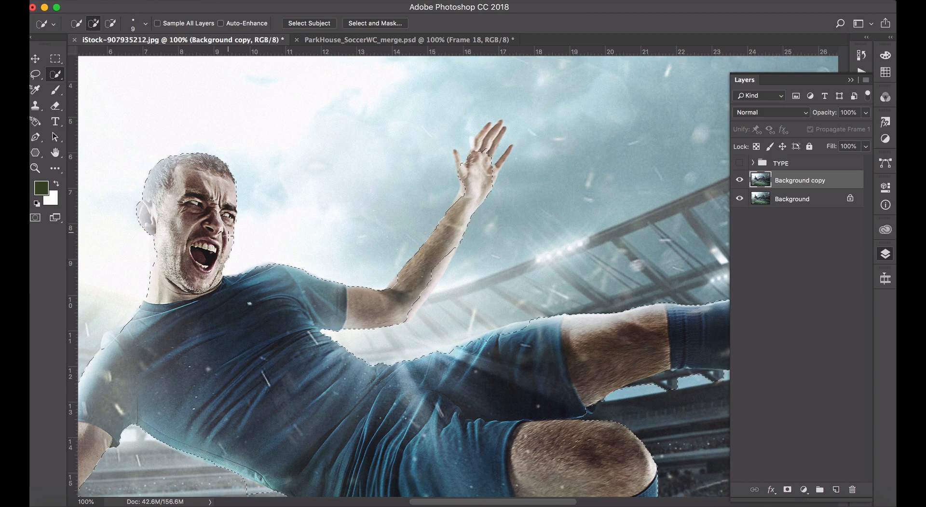
Subtract the stray patch of crowd background beneath the lower edge of the shirt from the selection.
{"action": "scroll", "coordinate": [204, 348], "scroll_direction": "down", "scroll_amount": 5}
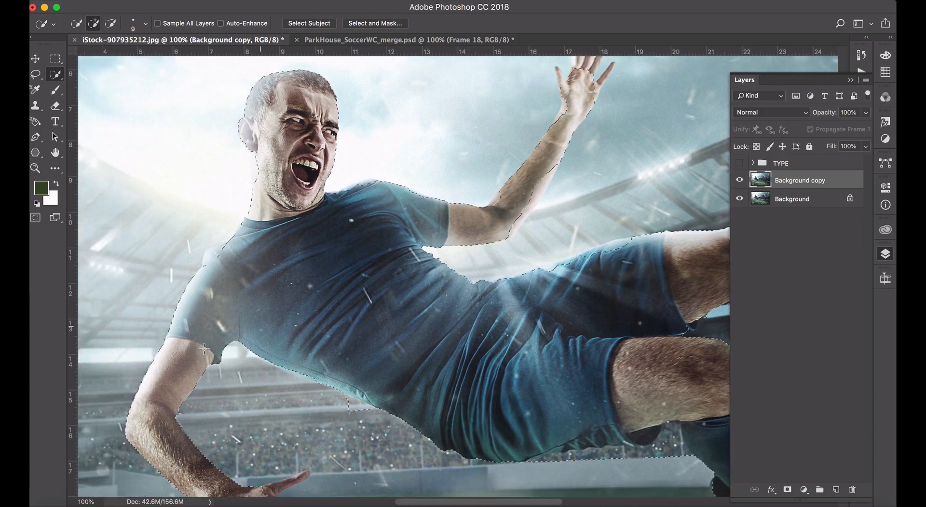
{"action": "scroll", "coordinate": [204, 348], "scroll_direction": "down", "scroll_amount": 3}
{"action": "scroll", "coordinate": [204, 348], "scroll_direction": "left", "scroll_amount": 4}
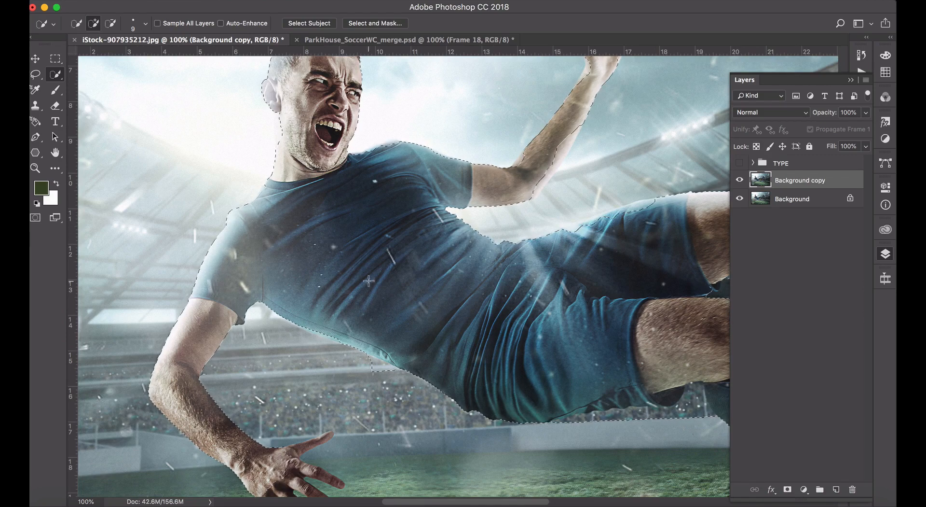
{"action": "scroll", "coordinate": [368, 281], "scroll_direction": "down", "scroll_amount": 2}
{"action": "scroll", "coordinate": [369, 281], "scroll_direction": "right", "scroll_amount": 3}
{"action": "key", "text": "alt"}
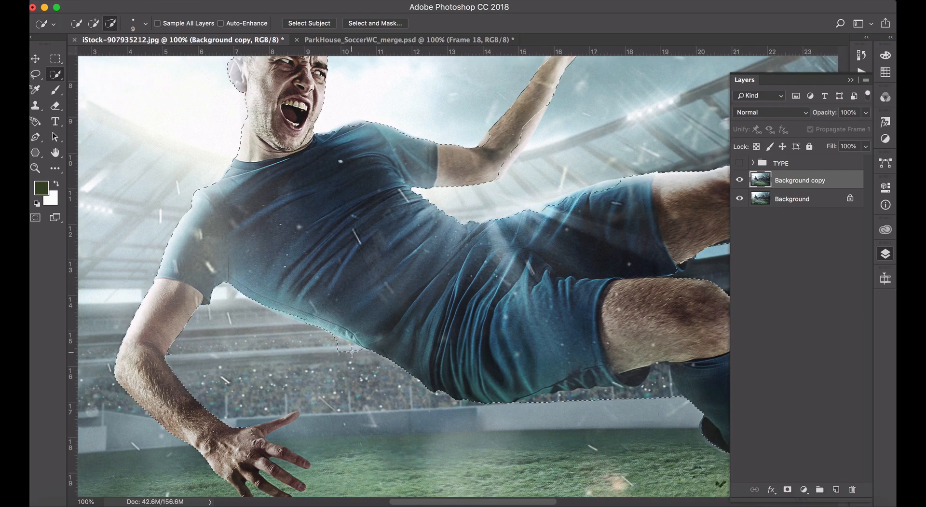
{"action": "left_click", "coordinate": [352, 352], "text": "alt"}
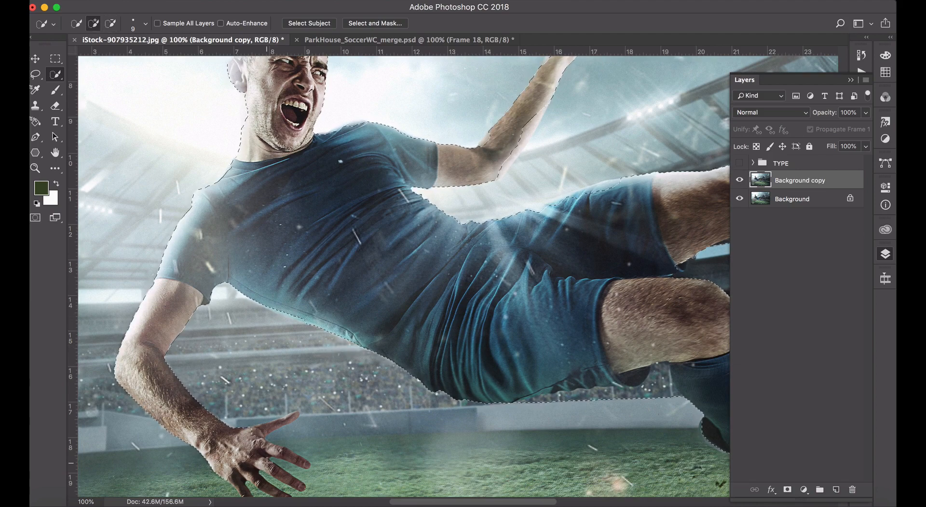
Subtract the background strip between the underside of the shorts and the lower leg from the selection.
{"action": "scroll", "coordinate": [267, 462], "scroll_direction": "down", "scroll_amount": 2}
{"action": "scroll", "coordinate": [586, 350], "scroll_direction": "right", "scroll_amount": 3}
{"action": "key", "text": "alt"}
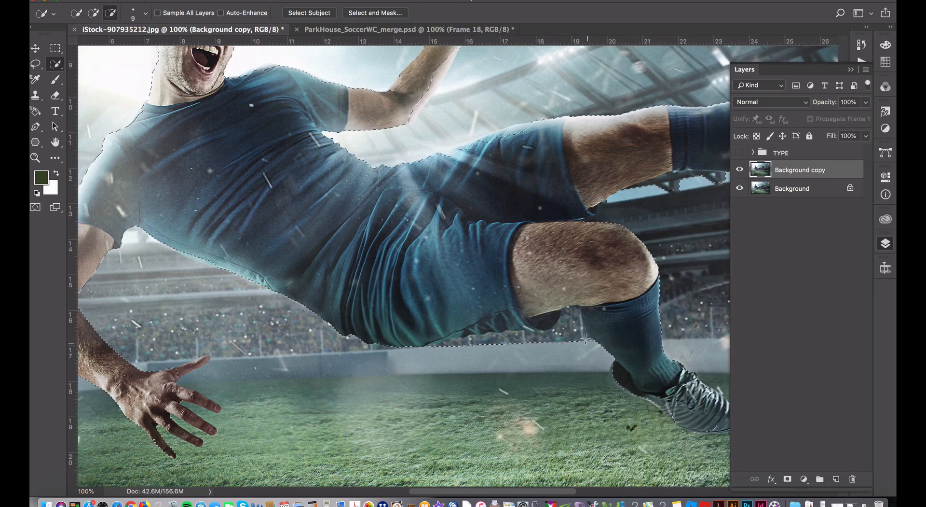
{"action": "left_click", "coordinate": [585, 340], "text": "alt"}
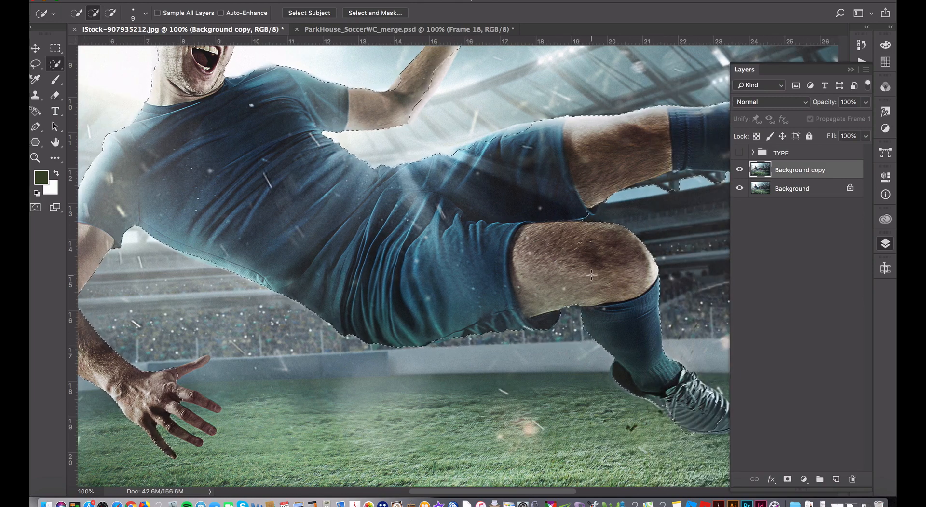
Refine the selection around the fingers of the player's lowered hand.
{"action": "scroll", "coordinate": [592, 275], "scroll_direction": "right", "scroll_amount": 8}
{"action": "scroll", "coordinate": [592, 274], "scroll_direction": "up", "scroll_amount": 3}
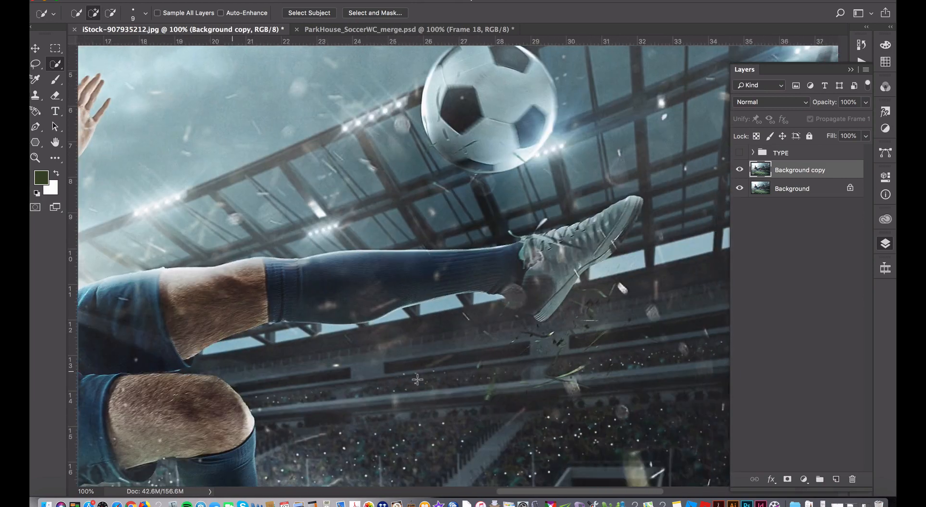
{"action": "scroll", "coordinate": [417, 379], "scroll_direction": "right", "scroll_amount": 3}
{"action": "key", "text": "alt"}
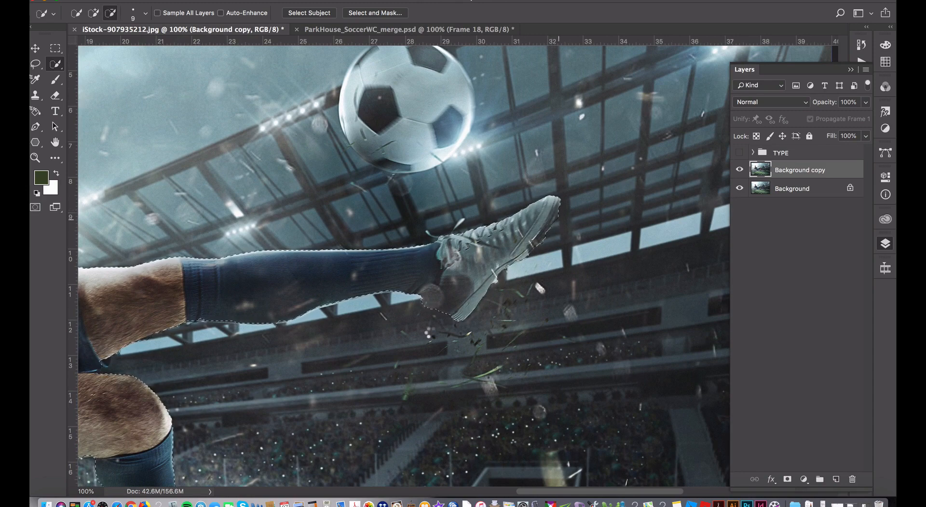
{"action": "scroll", "coordinate": [621, 326], "scroll_direction": "left", "scroll_amount": 10}
{"action": "scroll", "coordinate": [622, 326], "scroll_direction": "down", "scroll_amount": 6}
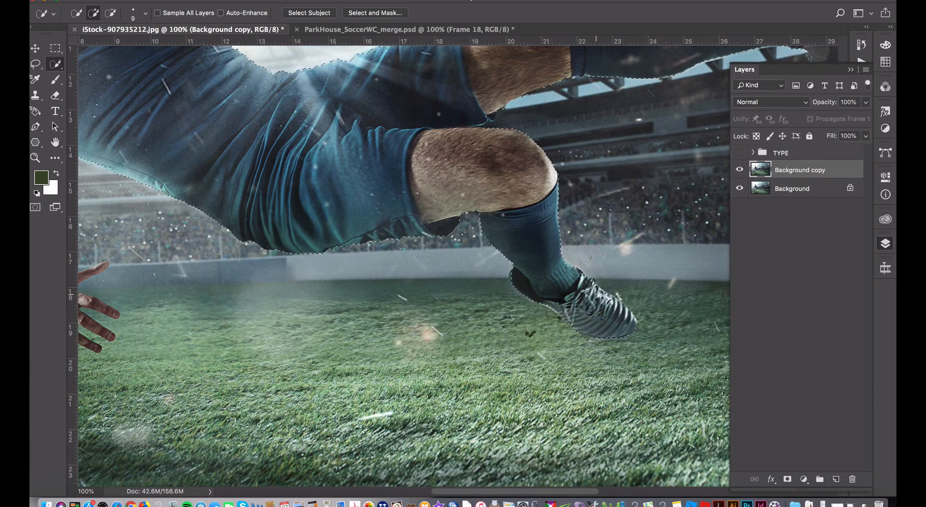
{"action": "left_click_drag", "start_coordinate": [100, 267], "coordinate": [407, 313]}
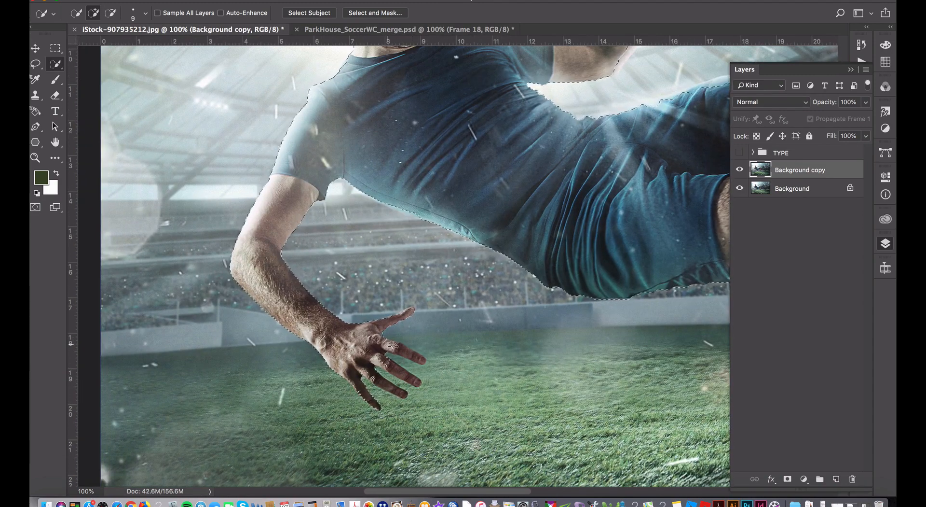
{"action": "key", "text": "alt"}
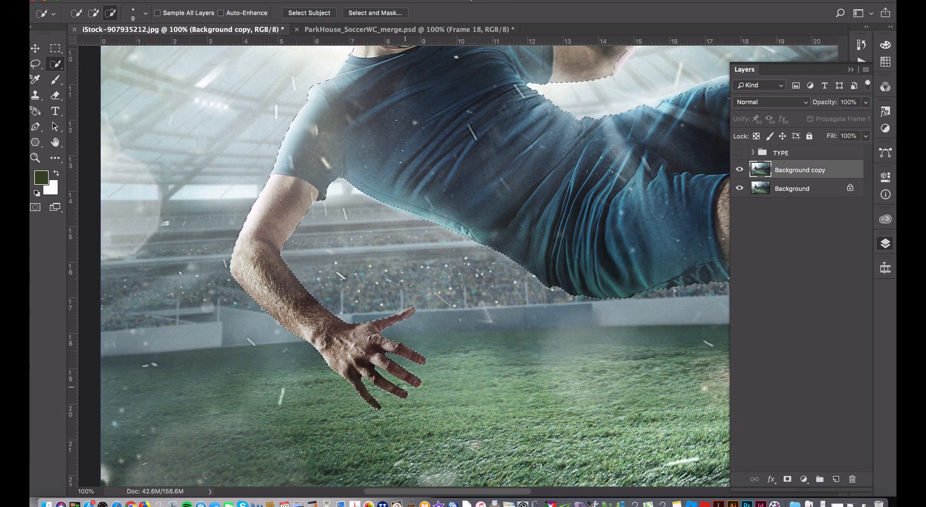
{"action": "left_click", "coordinate": [379, 363]}
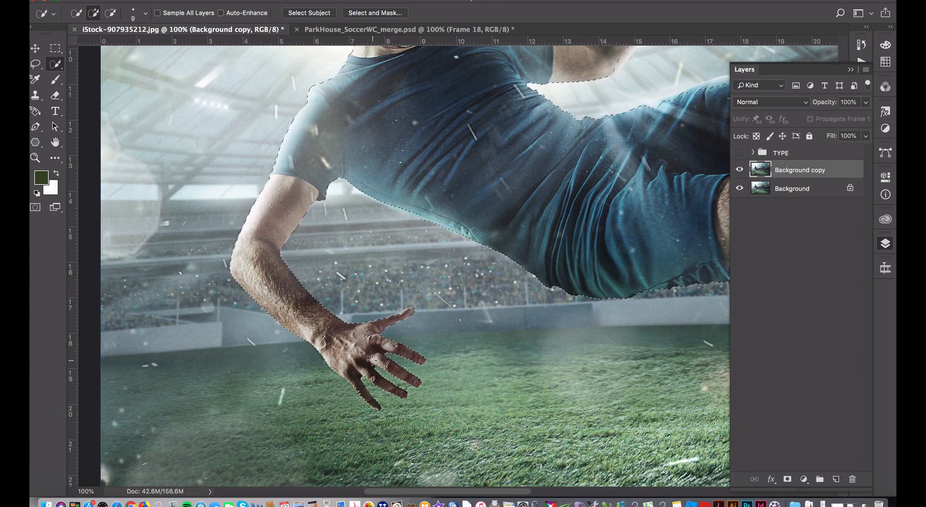
Extend the selection to cover the player's raised hand and the outer edge of the forearm.
{"action": "scroll", "coordinate": [393, 245], "scroll_direction": "up", "scroll_amount": 10}
{"action": "scroll", "coordinate": [394, 245], "scroll_direction": "right", "scroll_amount": 8}
{"action": "mouse_move", "coordinate": [477, 146]}
{"action": "left_mouse_down"}
{"action": "mouse_move", "coordinate": [488, 124]}
{"action": "mouse_move", "coordinate": [499, 124]}
{"action": "left_mouse_up"}
{"action": "mouse_move", "coordinate": [461, 170]}
{"action": "left_mouse_down"}
{"action": "mouse_move", "coordinate": [490, 170]}
{"action": "mouse_move", "coordinate": [506, 147]}
{"action": "left_mouse_up"}
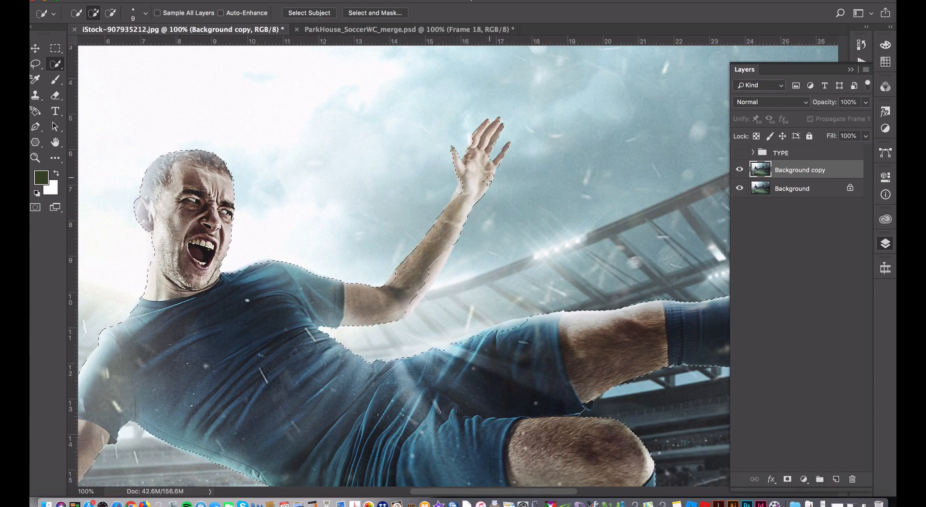
{"action": "left_click_drag", "start_coordinate": [441, 248], "coordinate": [410, 308]}
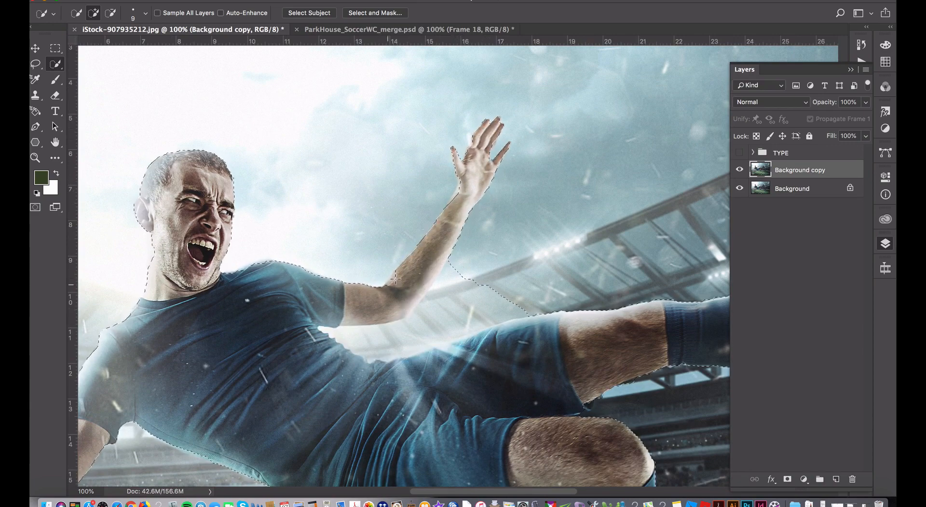
Subtract the stadium background between the raised forearm and the shorts from the selection.
{"action": "scroll", "coordinate": [410, 308], "scroll_direction": "right", "scroll_amount": 10}
{"action": "scroll", "coordinate": [409, 309], "scroll_direction": "left", "scroll_amount": 6}
{"action": "mouse_move", "coordinate": [279, 325]}
{"action": "left_mouse_down", "text": "alt"}
{"action": "mouse_move", "coordinate": [298, 312]}
{"action": "mouse_move", "coordinate": [240, 341]}
{"action": "mouse_move", "coordinate": [290, 286]}
{"action": "mouse_move", "coordinate": [283, 272]}
{"action": "mouse_move", "coordinate": [340, 337]}
{"action": "left_mouse_up", "text": "alt"}
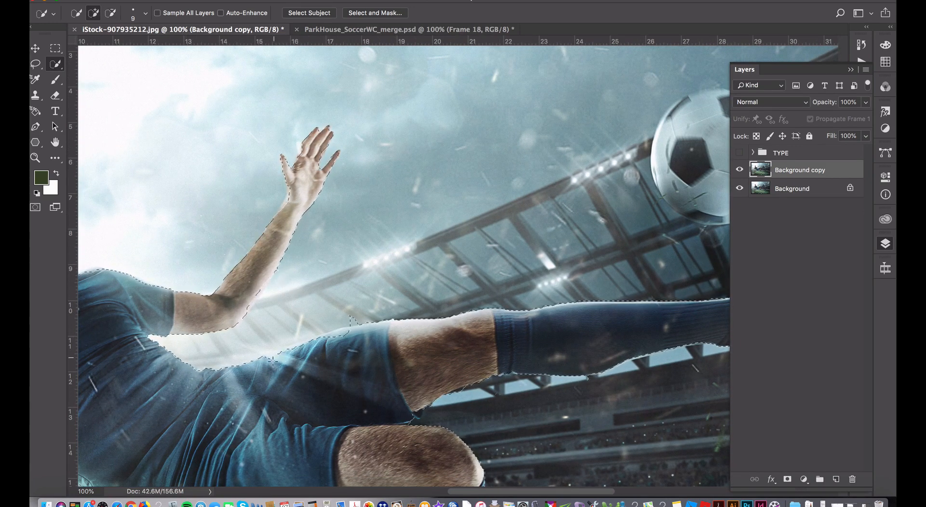
Add the soccer ball to the selection, including its lower and upper edges.
{"action": "scroll", "coordinate": [340, 337], "scroll_direction": "right", "scroll_amount": 10}
{"action": "scroll", "coordinate": [340, 337], "scroll_direction": "up", "scroll_amount": 2}
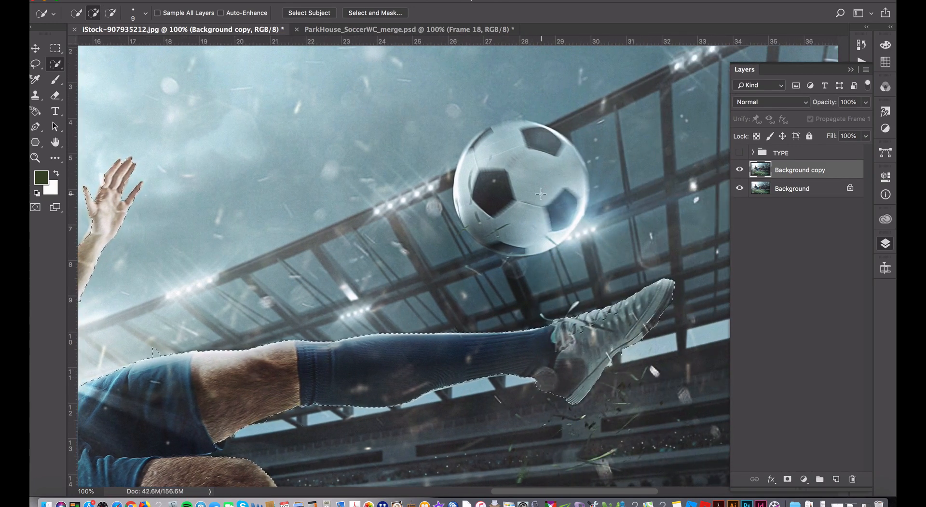
{"action": "mouse_move", "coordinate": [530, 175]}
{"action": "left_mouse_down"}
{"action": "mouse_move", "coordinate": [558, 170]}
{"action": "mouse_move", "coordinate": [512, 147]}
{"action": "mouse_move", "coordinate": [490, 171]}
{"action": "mouse_move", "coordinate": [490, 191]}
{"action": "mouse_move", "coordinate": [520, 211]}
{"action": "left_mouse_up"}
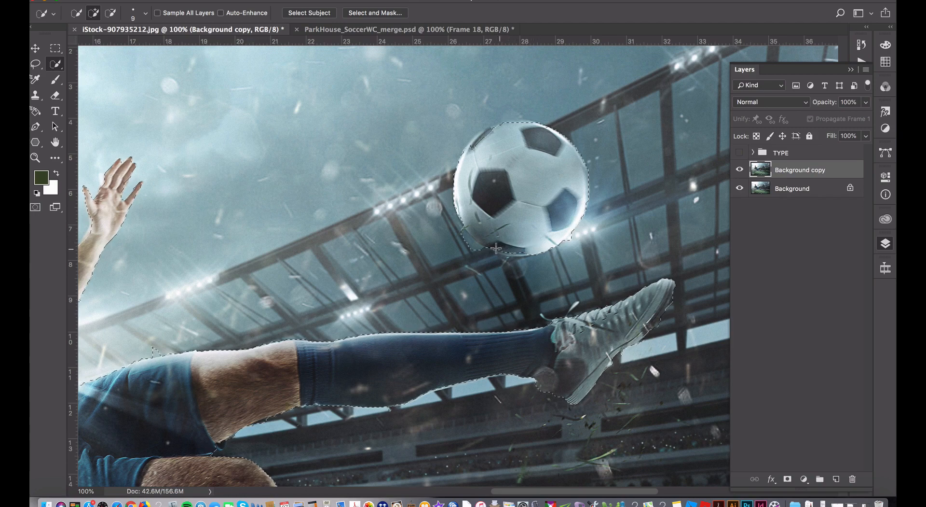
{"action": "left_click", "coordinate": [542, 245]}
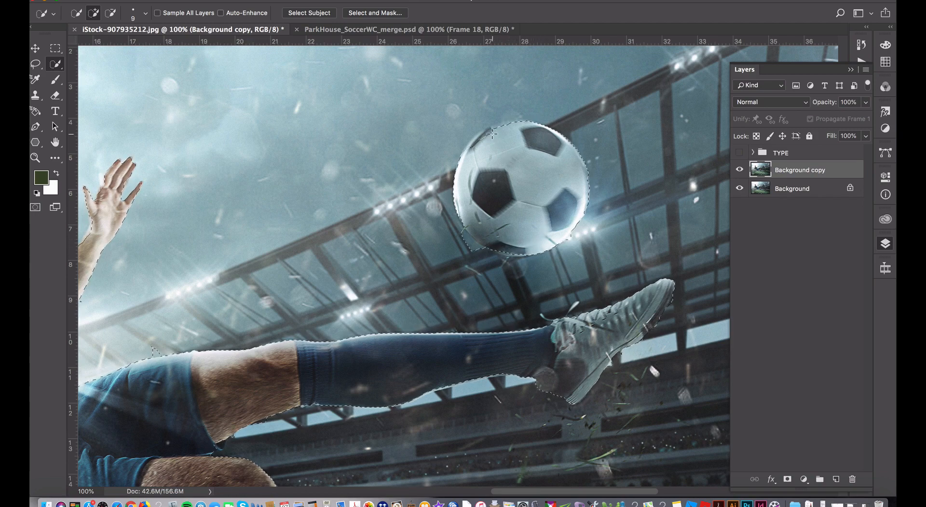
{"action": "mouse_move", "coordinate": [492, 134]}
{"action": "left_mouse_down"}
{"action": "mouse_move", "coordinate": [471, 146]}
{"action": "mouse_move", "coordinate": [491, 136]}
{"action": "mouse_move", "coordinate": [485, 143]}
{"action": "left_mouse_up"}
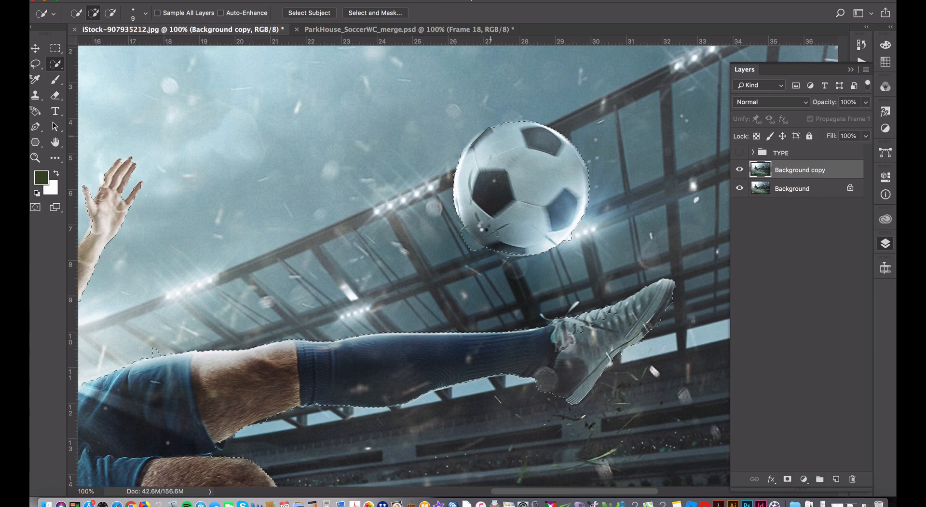
Subtract the stray background beside the ball's lower edge from the selection and open the selection in Select and Mask.
{"action": "key", "text": "alt"}
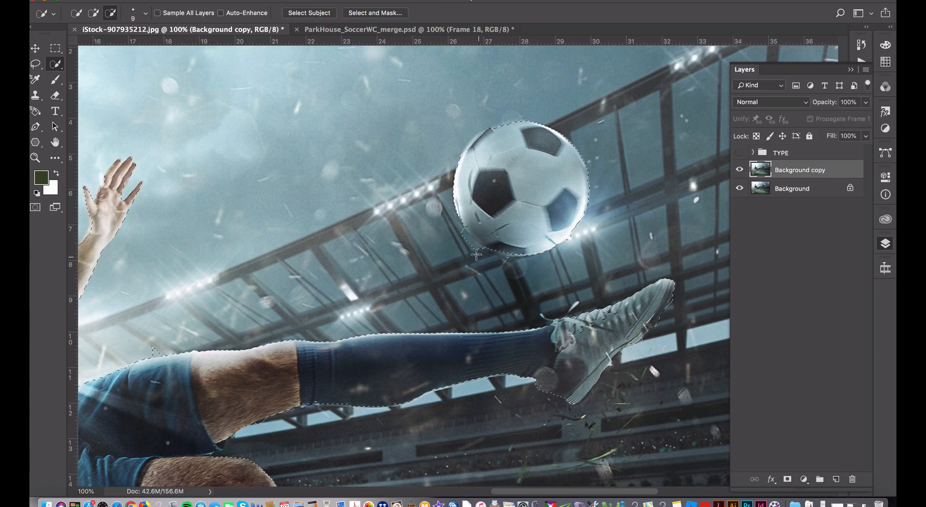
{"action": "mouse_move", "coordinate": [477, 254]}
{"action": "left_mouse_down"}
{"action": "mouse_move", "coordinate": [470, 244]}
{"action": "mouse_move", "coordinate": [482, 251]}
{"action": "mouse_move", "coordinate": [489, 236]}
{"action": "mouse_move", "coordinate": [476, 214]}
{"action": "mouse_move", "coordinate": [491, 231]}
{"action": "left_mouse_up"}
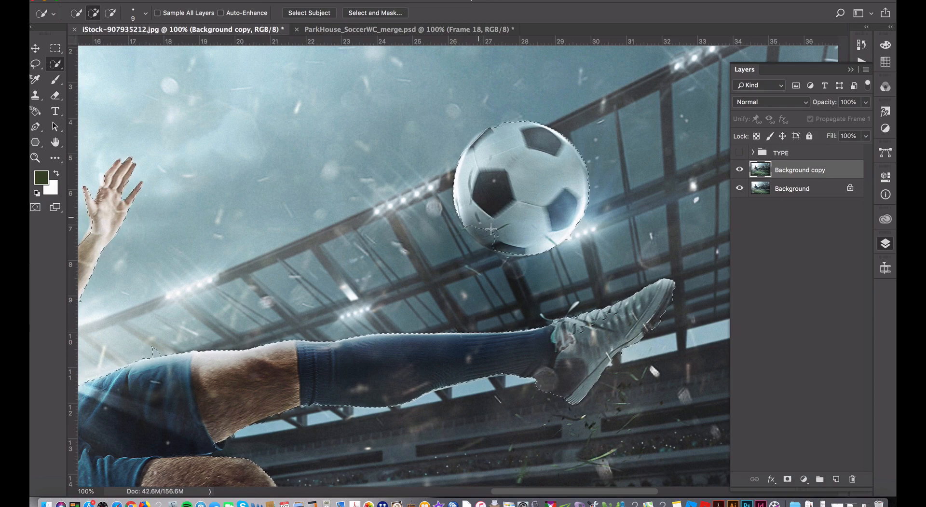
{"action": "left_click", "coordinate": [386, 15]}
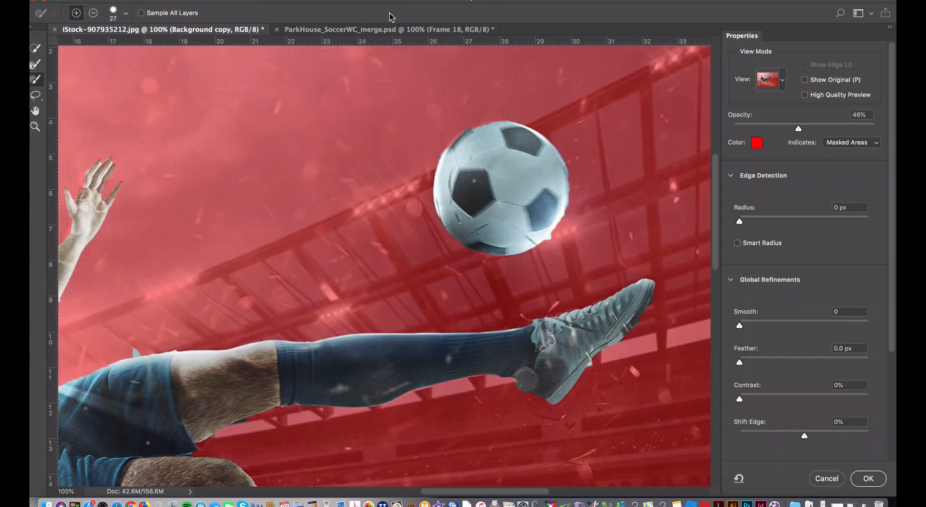
Clean up the ball's edge in the mask with a 34 px brush, trimming the bump at its lower edge.
{"action": "left_click", "coordinate": [117, 66]}
{"action": "left_click_drag", "start_coordinate": [481, 129], "coordinate": [458, 140]}
{"action": "left_click", "coordinate": [125, 13]}
{"action": "left_click_drag", "start_coordinate": [72, 45], "coordinate": [75, 46]}
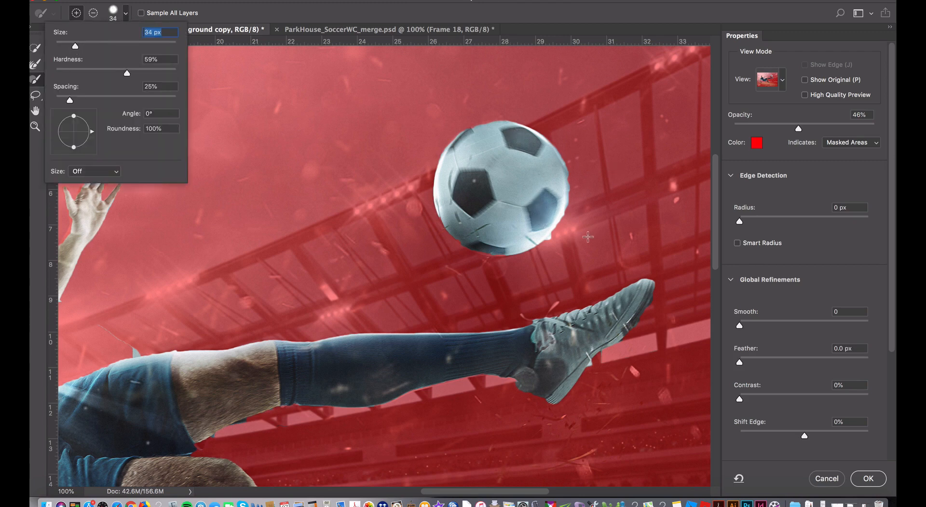
{"action": "left_click", "coordinate": [426, 16]}
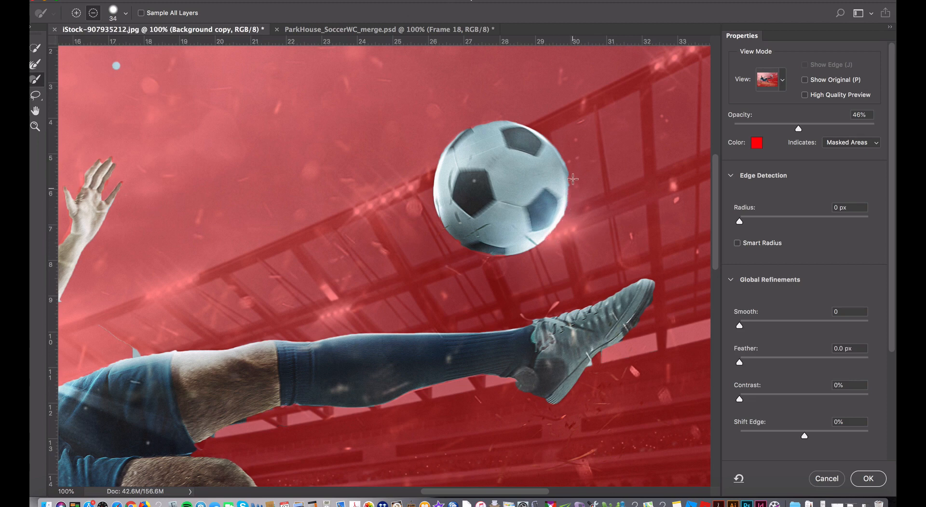
{"action": "key", "text": "alt"}
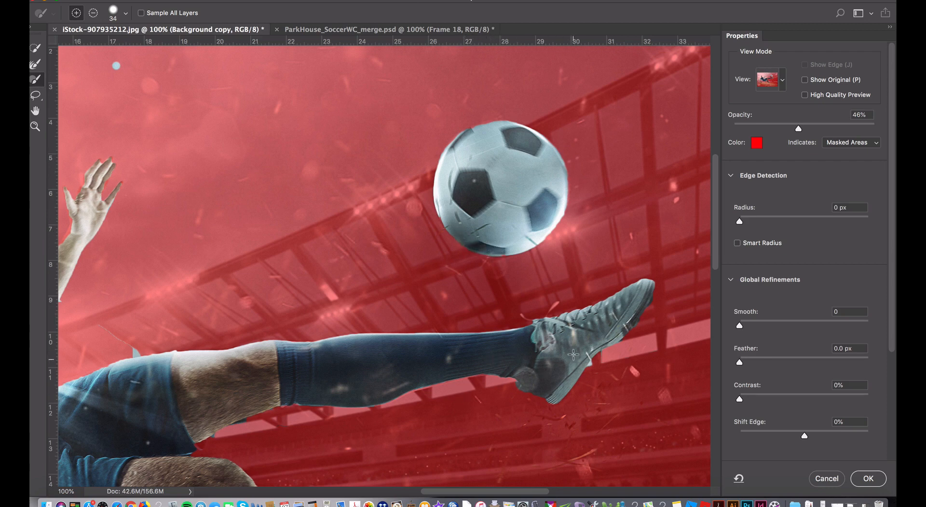
Paint the missing edges of the raised hand's fingers and wrist back into the selection.
{"action": "scroll", "coordinate": [501, 354], "scroll_direction": "left", "scroll_amount": 10}
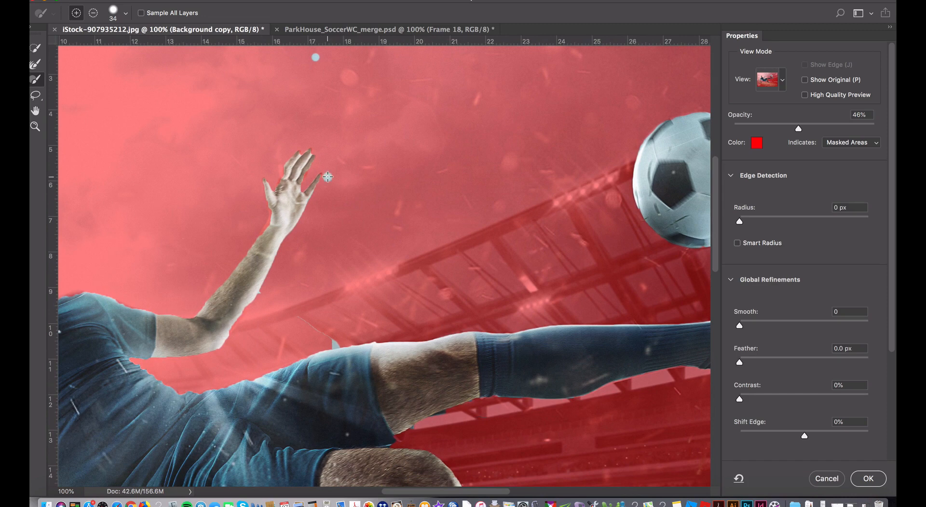
{"action": "scroll", "coordinate": [328, 176], "scroll_direction": "up", "scroll_amount": 2}
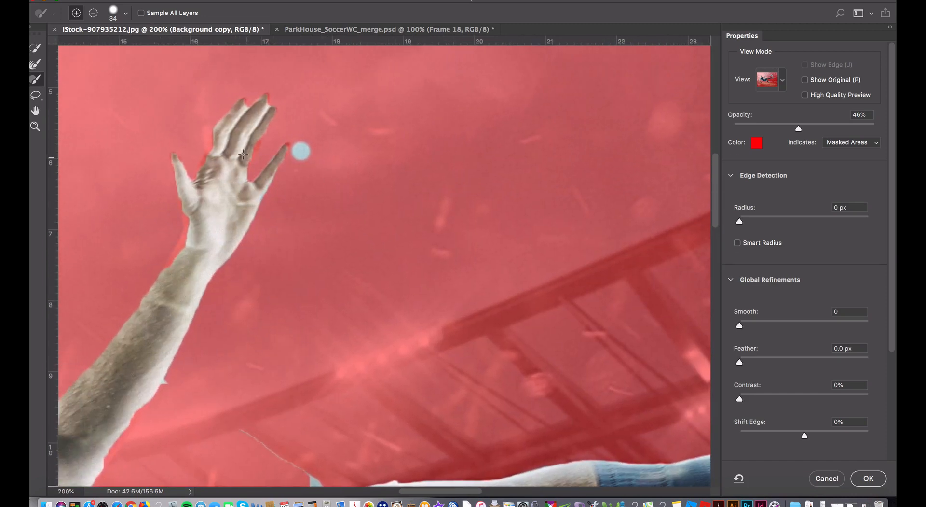
{"action": "mouse_move", "coordinate": [218, 152]}
{"action": "left_mouse_down"}
{"action": "mouse_move", "coordinate": [210, 175]}
{"action": "mouse_move", "coordinate": [222, 121]}
{"action": "mouse_move", "coordinate": [246, 102]}
{"action": "mouse_move", "coordinate": [258, 106]}
{"action": "mouse_move", "coordinate": [244, 151]}
{"action": "left_mouse_up"}
{"action": "left_click_drag", "start_coordinate": [197, 212], "coordinate": [169, 279]}
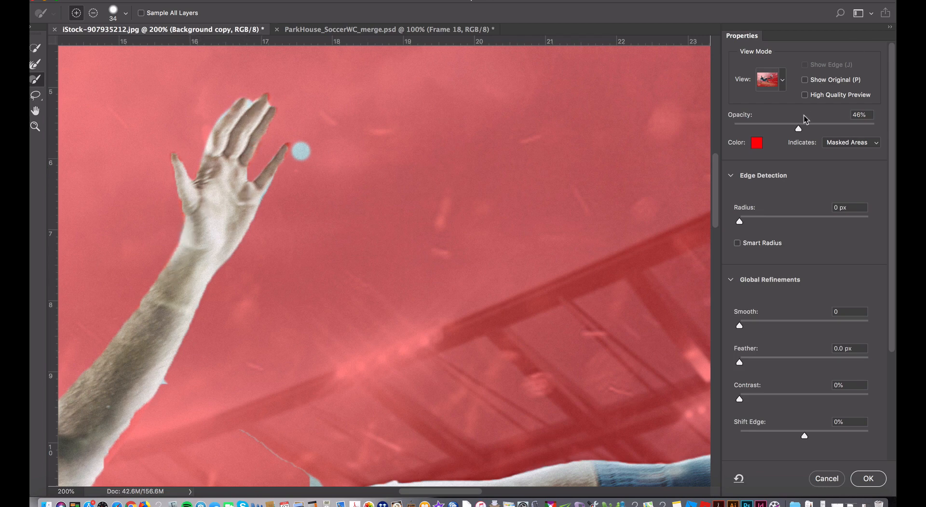
Set the overlay opacity to 36% and brush the stray patches beside the raised forearm and above the shorts out of the selection.
{"action": "mouse_move", "coordinate": [797, 128]}
{"action": "left_mouse_down"}
{"action": "mouse_move", "coordinate": [774, 131]}
{"action": "mouse_move", "coordinate": [785, 130]}
{"action": "left_mouse_up"}
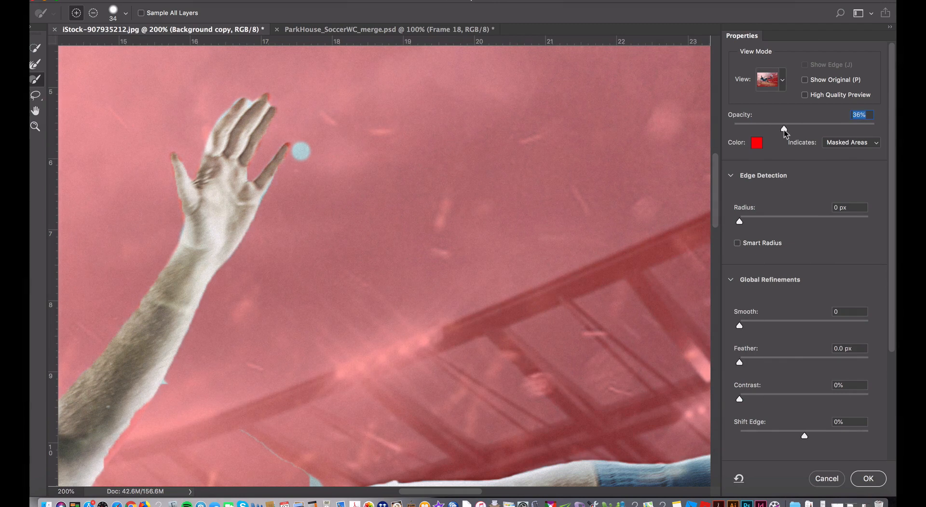
{"action": "scroll", "coordinate": [392, 283], "scroll_direction": "down", "scroll_amount": 5}
{"action": "scroll", "coordinate": [392, 284], "scroll_direction": "left", "scroll_amount": 5}
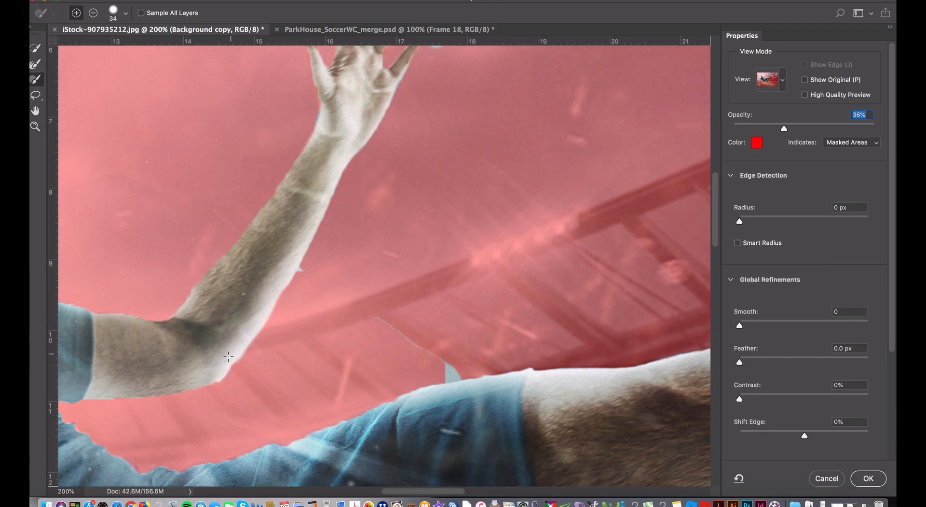
{"action": "key", "text": "alt"}
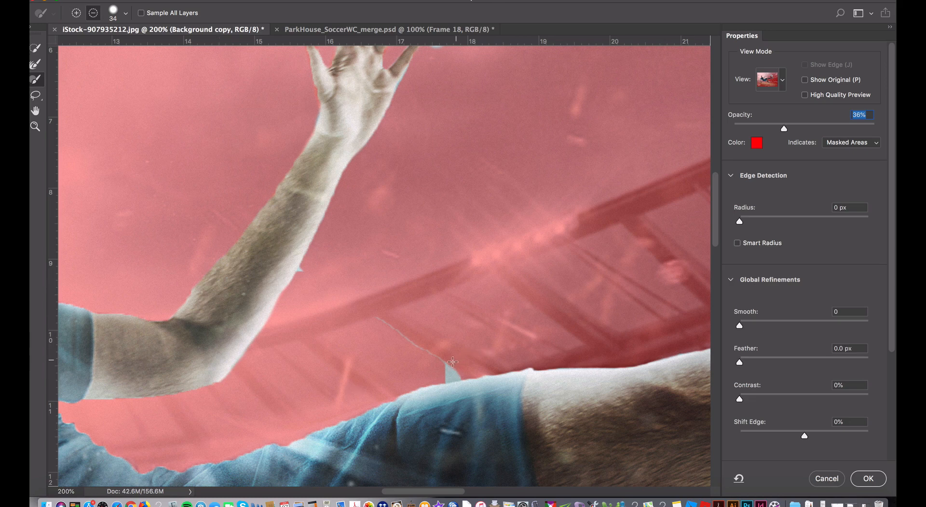
{"action": "mouse_move", "coordinate": [452, 361]}
{"action": "left_mouse_down"}
{"action": "mouse_move", "coordinate": [432, 371]}
{"action": "mouse_move", "coordinate": [460, 369]}
{"action": "mouse_move", "coordinate": [447, 373]}
{"action": "mouse_move", "coordinate": [381, 325]}
{"action": "left_mouse_up"}
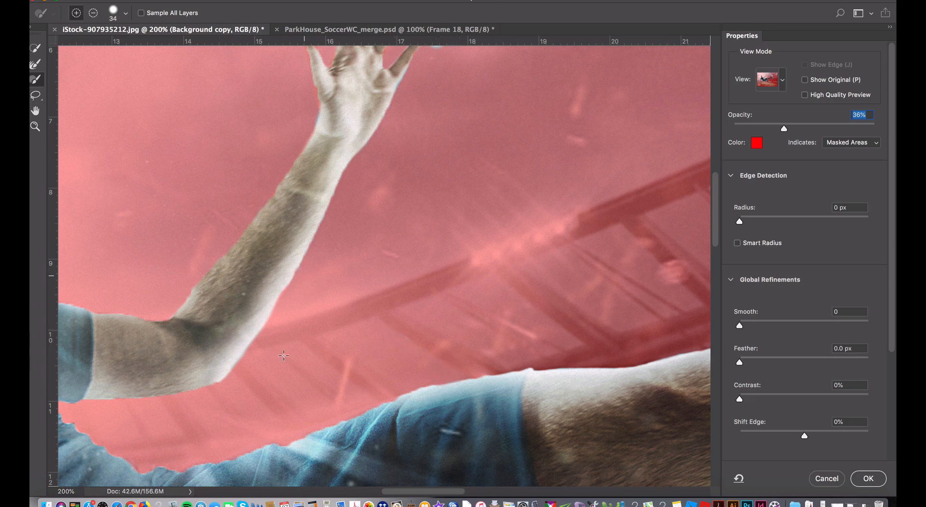
Paint the upper edge of the shirt's shoulder and sleeve on the raised-arm side into the selection.
{"action": "scroll", "coordinate": [305, 275], "scroll_direction": "down", "scroll_amount": 5}
{"action": "scroll", "coordinate": [294, 314], "scroll_direction": "left", "scroll_amount": 10}
{"action": "scroll", "coordinate": [290, 328], "scroll_direction": "left", "scroll_amount": 10}
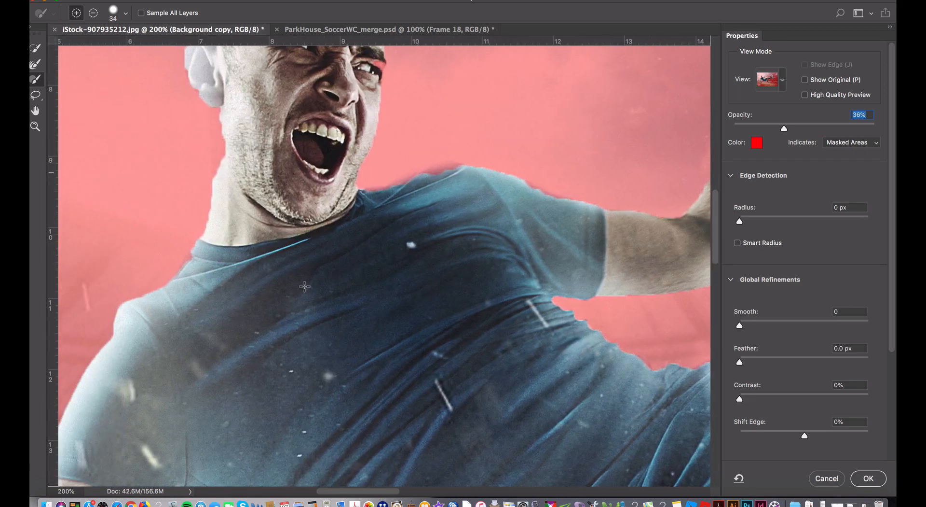
{"action": "left_click_drag", "start_coordinate": [447, 168], "coordinate": [372, 194]}
{"action": "mouse_move", "coordinate": [452, 190]}
{"action": "left_mouse_down"}
{"action": "mouse_move", "coordinate": [468, 173]}
{"action": "mouse_move", "coordinate": [583, 211]}
{"action": "left_mouse_up"}
Add the player's whole ear to the selection and trim the background halo around it.
{"action": "scroll", "coordinate": [357, 220], "scroll_direction": "up", "scroll_amount": 5}
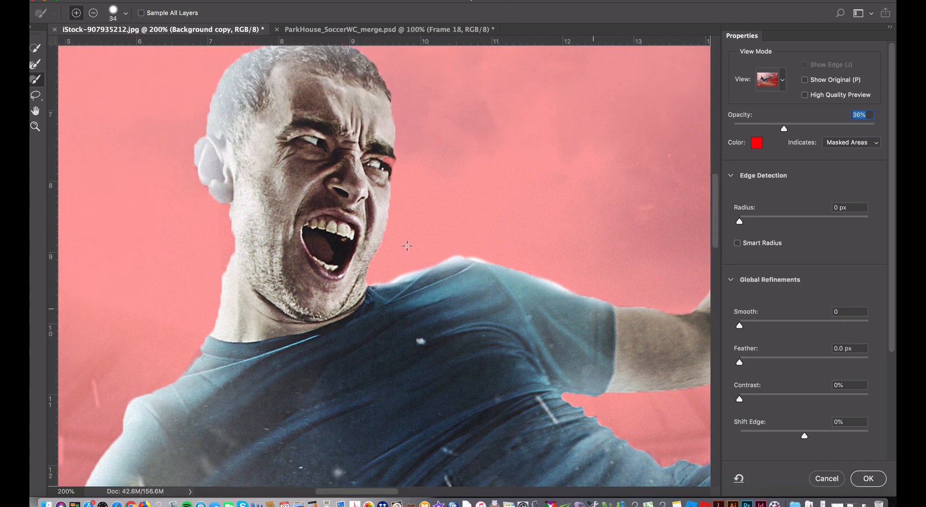
{"action": "mouse_move", "coordinate": [209, 175]}
{"action": "left_mouse_down"}
{"action": "mouse_move", "coordinate": [198, 209]}
{"action": "mouse_move", "coordinate": [233, 234]}
{"action": "left_mouse_up"}
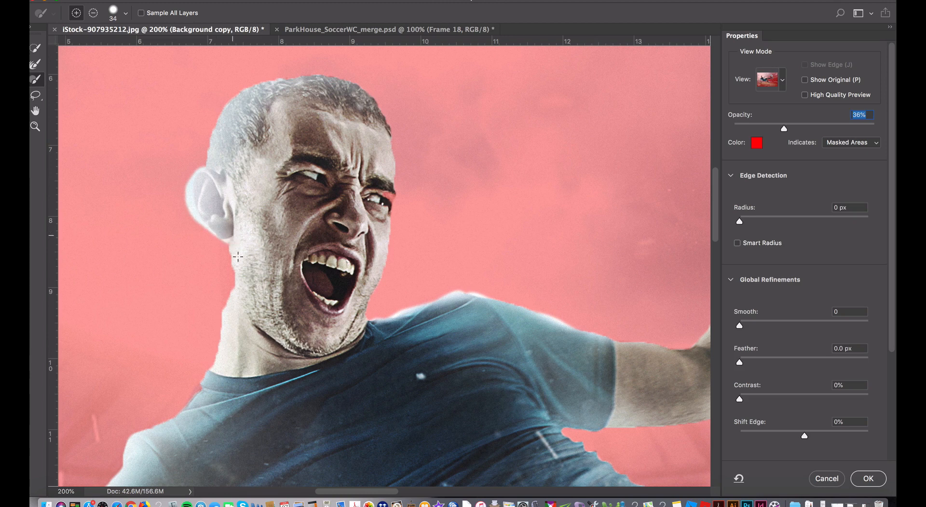
{"action": "key", "text": "alt"}
{"action": "mouse_move", "coordinate": [178, 210]}
{"action": "left_mouse_down"}
{"action": "mouse_move", "coordinate": [183, 222]}
{"action": "mouse_move", "coordinate": [183, 168]}
{"action": "left_mouse_up"}
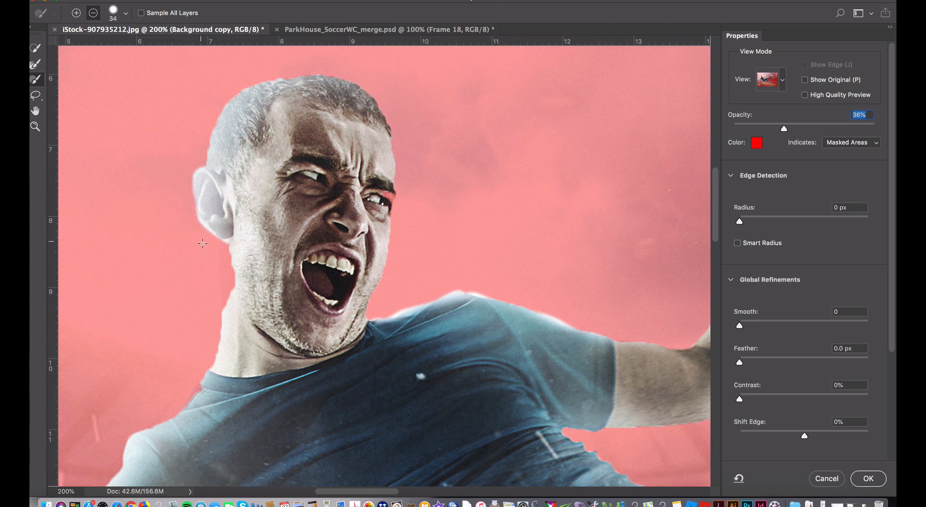
Paint the edges of the neck, hair and collar and the masked spot at the eye into the selection.
{"action": "mouse_move", "coordinate": [237, 248]}
{"action": "left_mouse_down"}
{"action": "mouse_move", "coordinate": [236, 306]}
{"action": "mouse_move", "coordinate": [229, 237]}
{"action": "mouse_move", "coordinate": [231, 338]}
{"action": "left_mouse_up"}
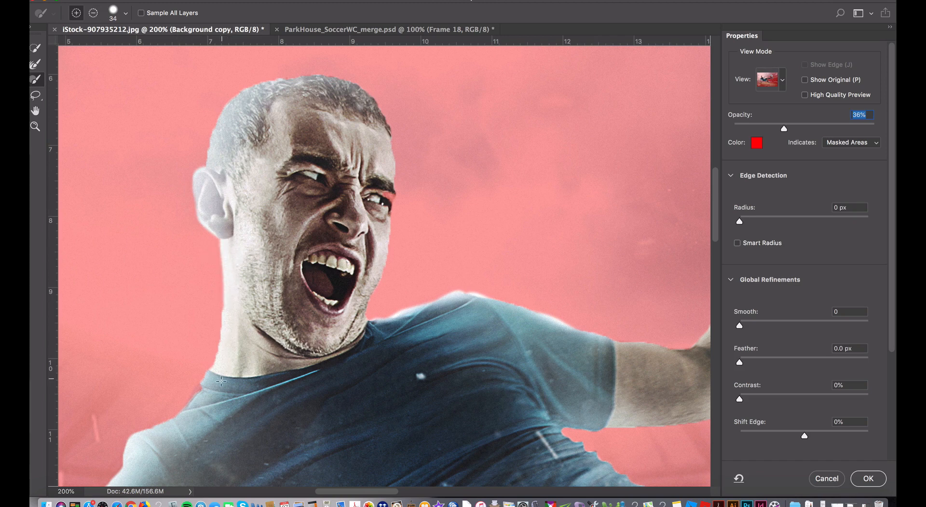
{"action": "mouse_move", "coordinate": [220, 152]}
{"action": "left_mouse_down"}
{"action": "mouse_move", "coordinate": [213, 123]}
{"action": "mouse_move", "coordinate": [244, 100]}
{"action": "left_mouse_up"}
{"action": "left_click_drag", "start_coordinate": [384, 186], "coordinate": [385, 199]}
{"action": "scroll", "coordinate": [331, 340], "scroll_direction": "down", "scroll_amount": 5}
{"action": "scroll", "coordinate": [332, 340], "scroll_direction": "left", "scroll_amount": 5}
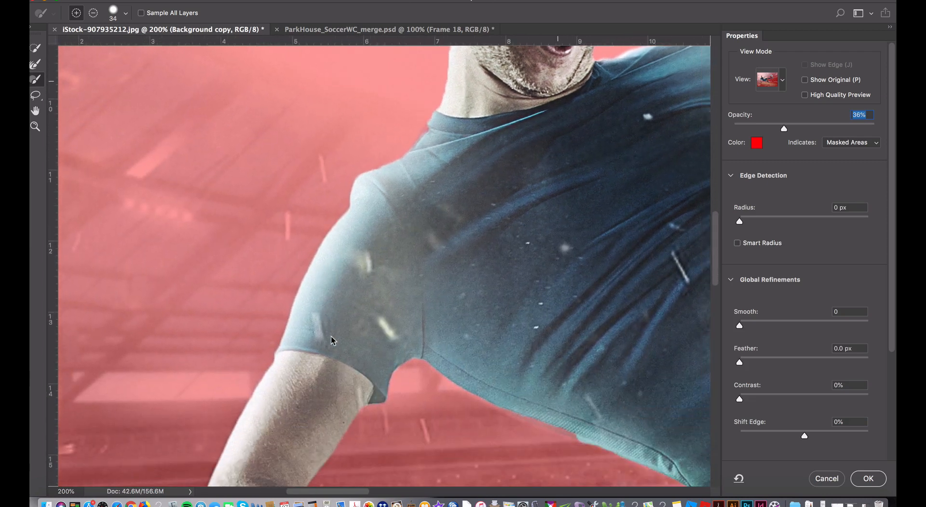
{"action": "left_click_drag", "start_coordinate": [430, 131], "coordinate": [413, 158]}
Remove the grass between the lowered hand's fingers with a 22 px brush and restore the missing finger and thumb edges.
{"action": "scroll", "coordinate": [358, 233], "scroll_direction": "down", "scroll_amount": 10}
{"action": "scroll", "coordinate": [358, 233], "scroll_direction": "right", "scroll_amount": 2}
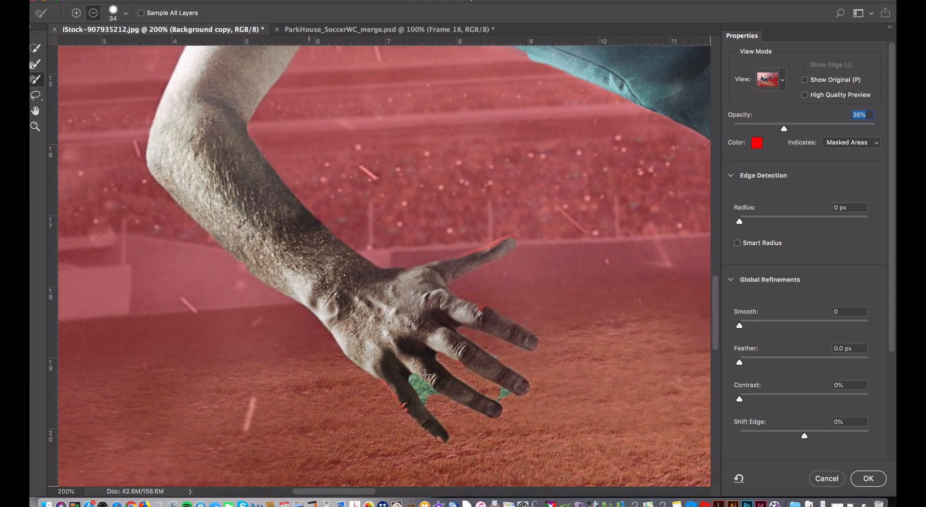
{"action": "key", "text": "alt"}
{"action": "left_click", "coordinate": [427, 397], "text": "alt"}
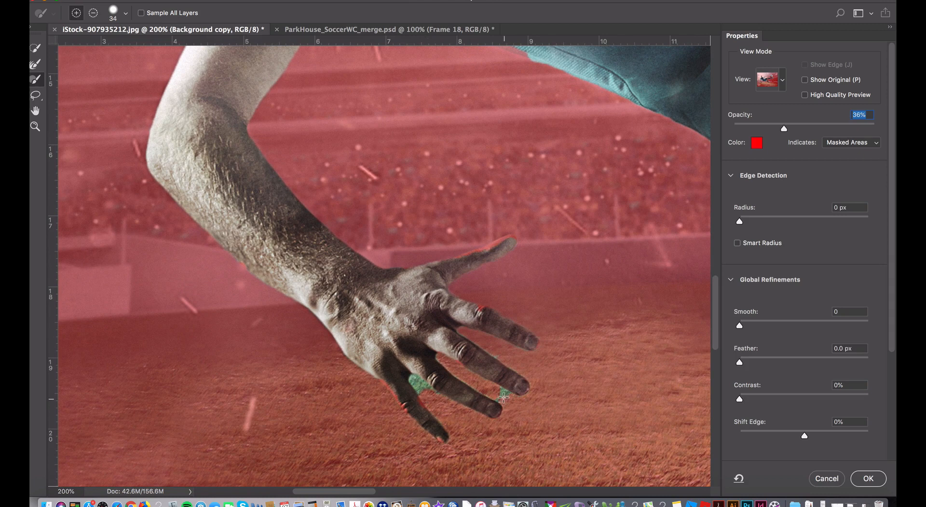
{"action": "left_click", "coordinate": [125, 13]}
{"action": "left_click", "coordinate": [68, 44]}
{"action": "left_click", "coordinate": [420, 389]}
{"action": "left_click", "coordinate": [421, 386], "text": "alt"}
{"action": "left_click", "coordinate": [416, 381], "text": "alt"}
{"action": "left_click", "coordinate": [481, 313]}
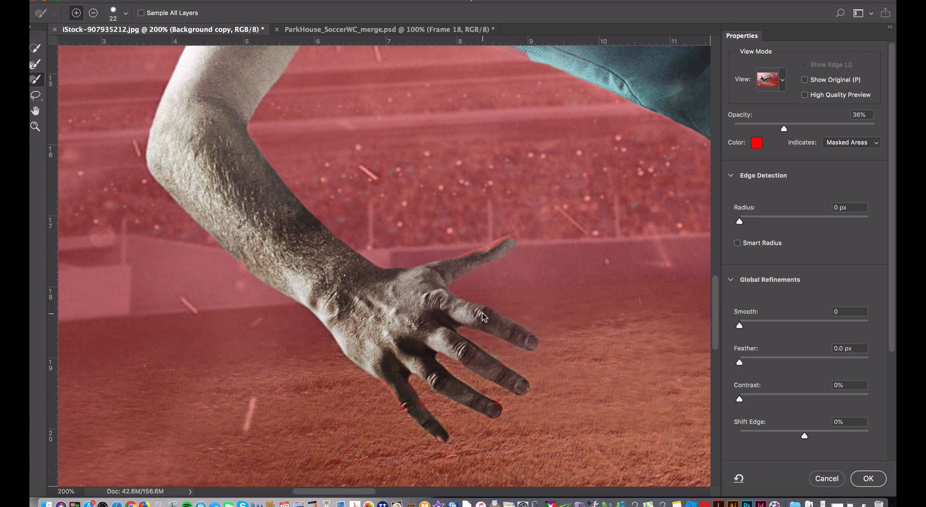
{"action": "left_click_drag", "start_coordinate": [511, 241], "coordinate": [458, 261]}
Remove the grass under the lower shoe from the selection and fill in its missing laces and heel edge.
{"action": "scroll", "coordinate": [501, 375], "scroll_direction": "right", "scroll_amount": 10}
{"action": "scroll", "coordinate": [501, 374], "scroll_direction": "right", "scroll_amount": 6}
{"action": "scroll", "coordinate": [501, 374], "scroll_direction": "down", "scroll_amount": 2}
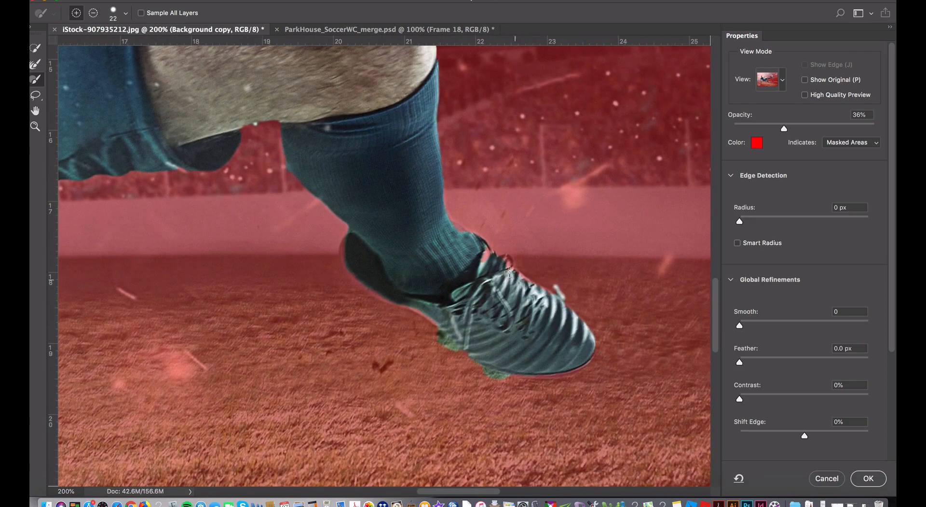
{"action": "key", "text": "alt"}
{"action": "mouse_move", "coordinate": [510, 382]}
{"action": "left_mouse_down"}
{"action": "mouse_move", "coordinate": [476, 371]}
{"action": "mouse_move", "coordinate": [424, 329]}
{"action": "left_mouse_up"}
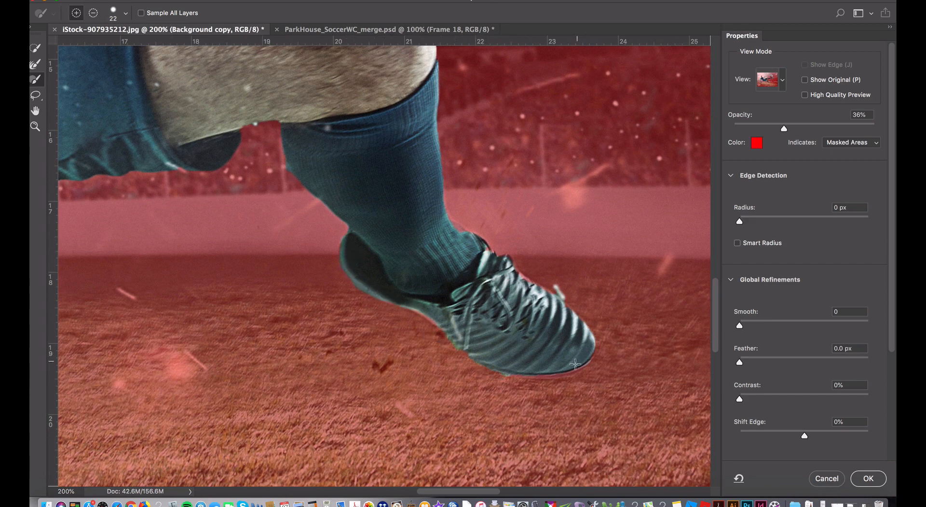
Restore the shorts' hem under the raised thigh and remove the stray background along the thigh's lower edge.
{"action": "scroll", "coordinate": [579, 350], "scroll_direction": "up", "scroll_amount": 3}
{"action": "scroll", "coordinate": [579, 350], "scroll_direction": "up", "scroll_amount": 12}
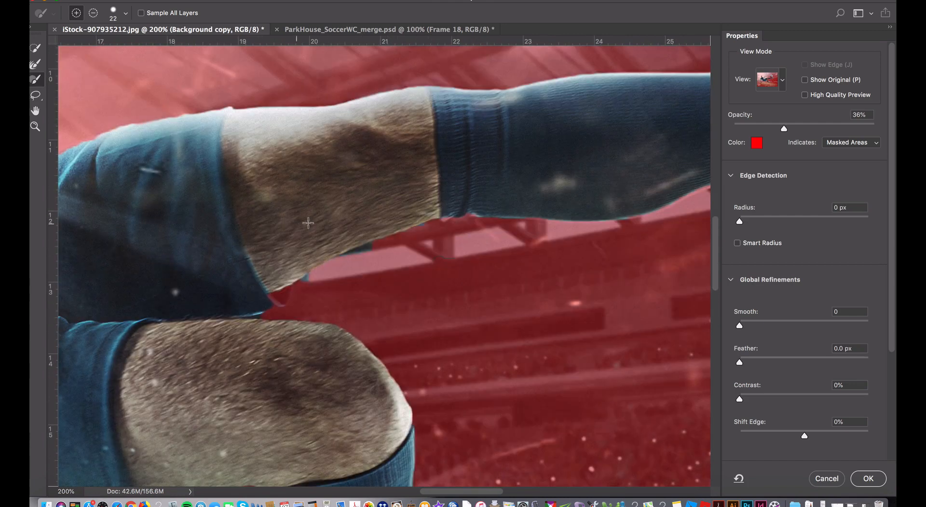
{"action": "key", "text": "alt"}
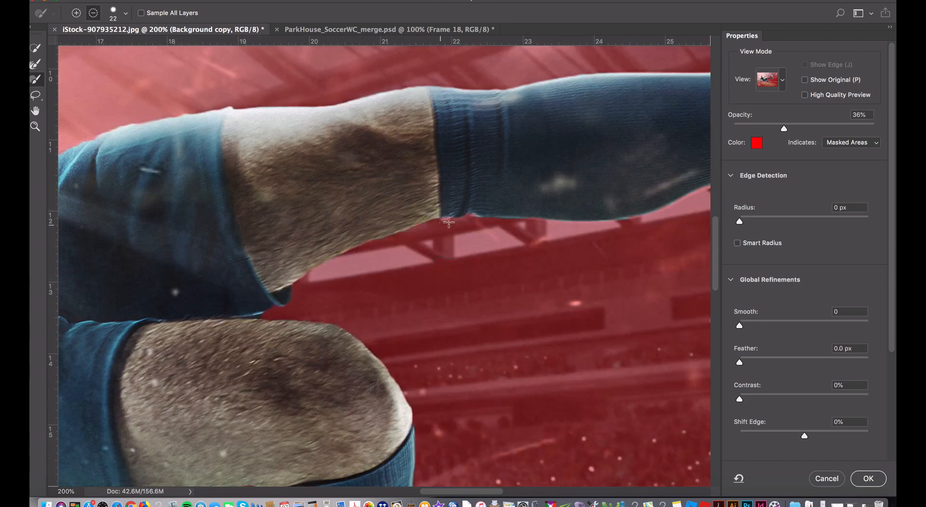
Trim the leftover background along the raised leg's calf and touch up the edges of the raised shoe and ball.
{"action": "scroll", "coordinate": [464, 210], "scroll_direction": "right", "scroll_amount": 10}
{"action": "scroll", "coordinate": [482, 208], "scroll_direction": "up", "scroll_amount": 5}
{"action": "scroll", "coordinate": [481, 208], "scroll_direction": "right", "scroll_amount": 6}
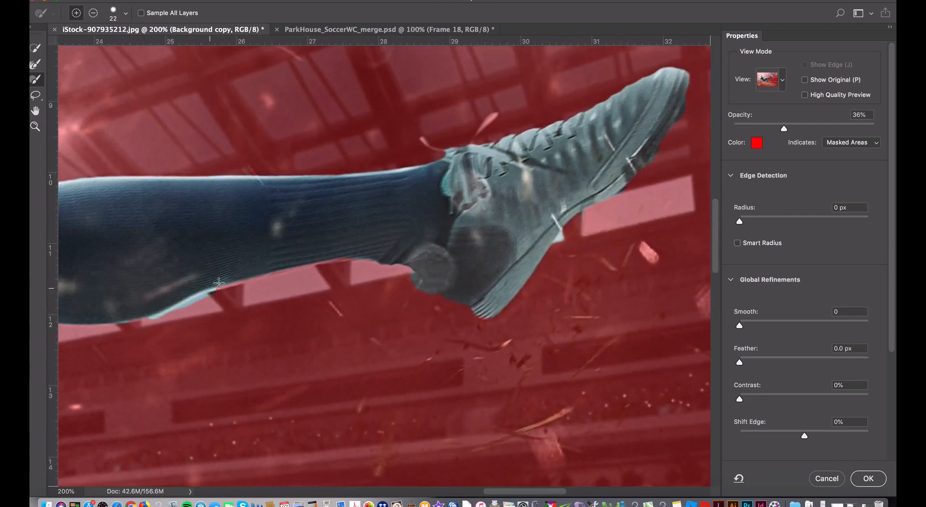
{"action": "scroll", "coordinate": [578, 204], "scroll_direction": "up", "scroll_amount": 6}
{"action": "scroll", "coordinate": [578, 204], "scroll_direction": "right", "scroll_amount": 2}
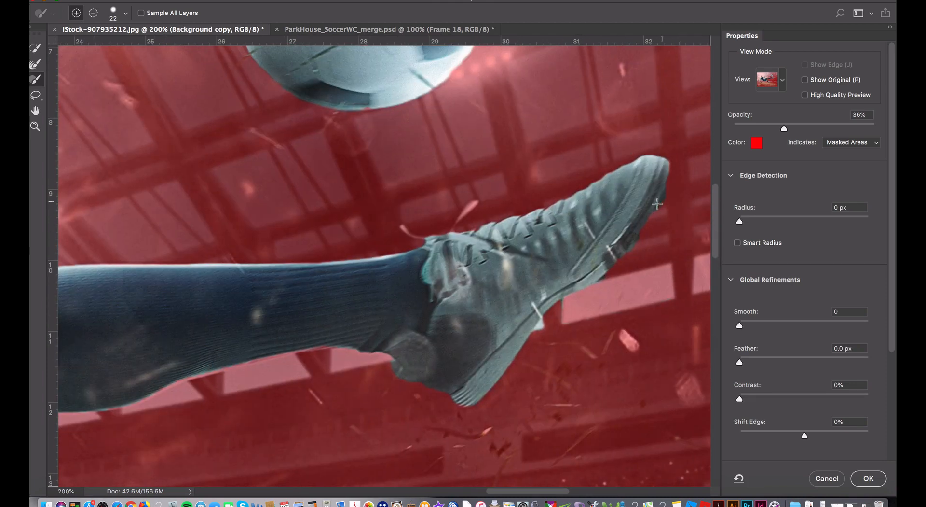
{"action": "key", "text": "alt"}
{"action": "scroll", "coordinate": [622, 264], "scroll_direction": "up", "scroll_amount": 2}
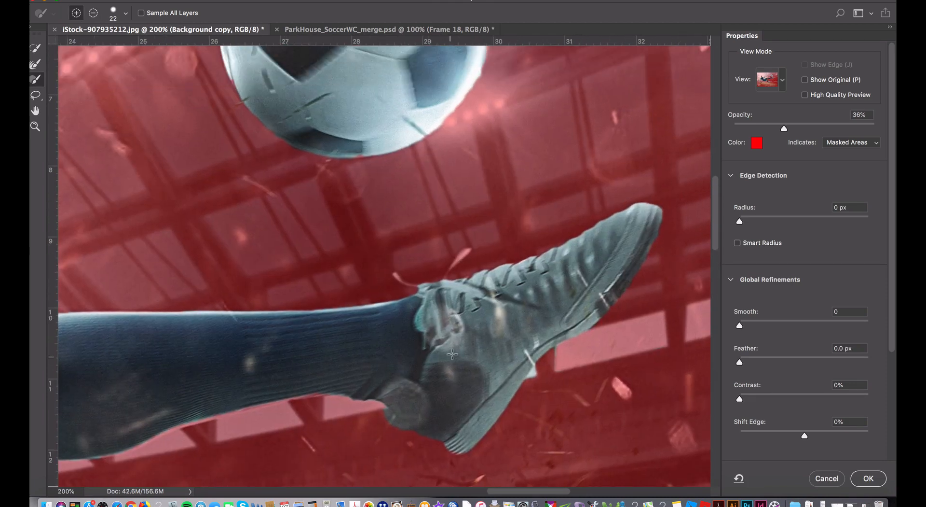
{"action": "scroll", "coordinate": [472, 323], "scroll_direction": "up", "scroll_amount": 15}
{"action": "key", "text": "alt"}
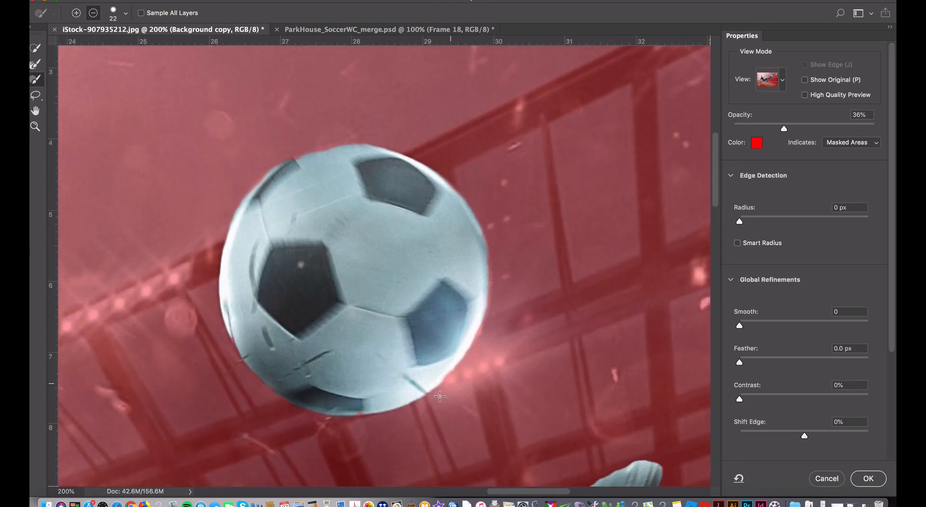
Refine the raised hand's fingers in the mask with the brush size reduced to 8 px.
{"action": "key", "text": "super+minus"}
{"action": "key", "text": "super+minus"}
{"action": "scroll", "coordinate": [497, 289], "scroll_direction": "left", "scroll_amount": 6}
{"action": "left_click_drag", "start_coordinate": [295, 272], "coordinate": [367, 272]}
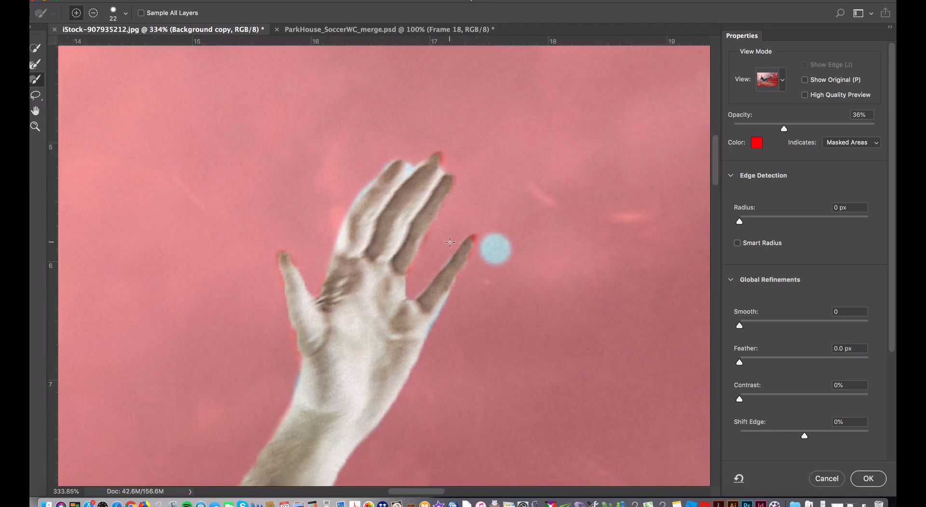
{"action": "key", "text": "alt"}
{"action": "left_click", "coordinate": [126, 13]}
{"action": "left_click_drag", "start_coordinate": [68, 46], "coordinate": [61, 45]}
{"action": "key", "text": "Return"}
Accept the refined selection and copy the selected player and ball to a new layer.
{"action": "key", "text": "super+minus"}
{"action": "key", "text": "super+minus"}
{"action": "key", "text": "super+minus"}
{"action": "key", "text": "super+minus"}
{"action": "key", "text": "super+minus"}
{"action": "scroll", "coordinate": [397, 231], "scroll_direction": "left", "scroll_amount": 3}
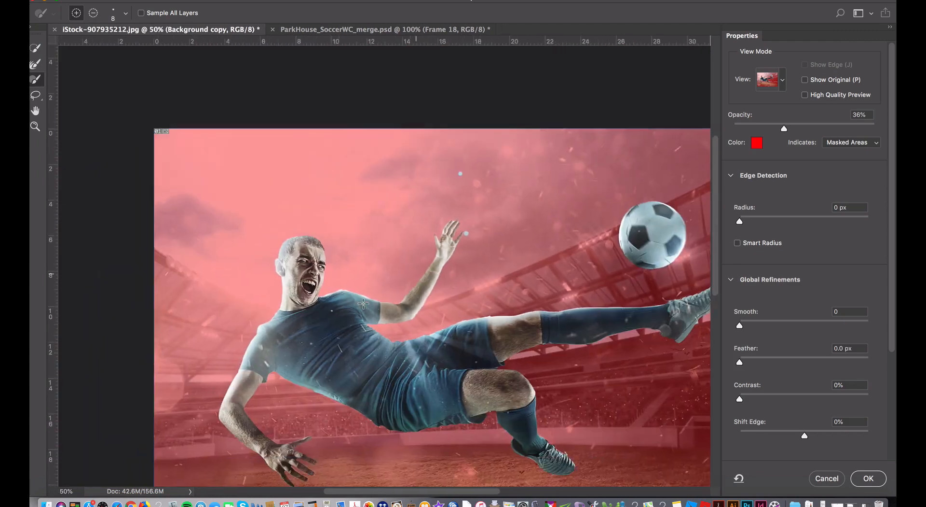
{"action": "scroll", "coordinate": [363, 303], "scroll_direction": "right", "scroll_amount": 3}
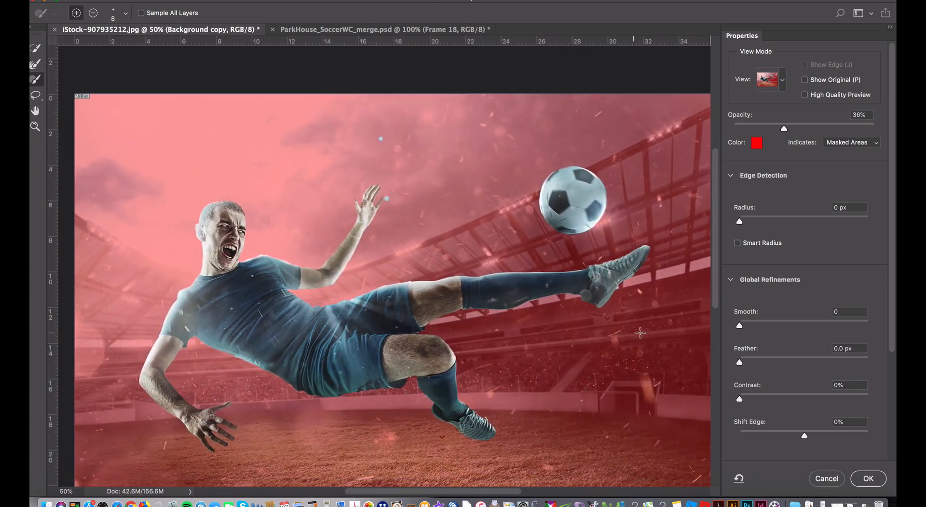
{"action": "left_click", "coordinate": [869, 478]}
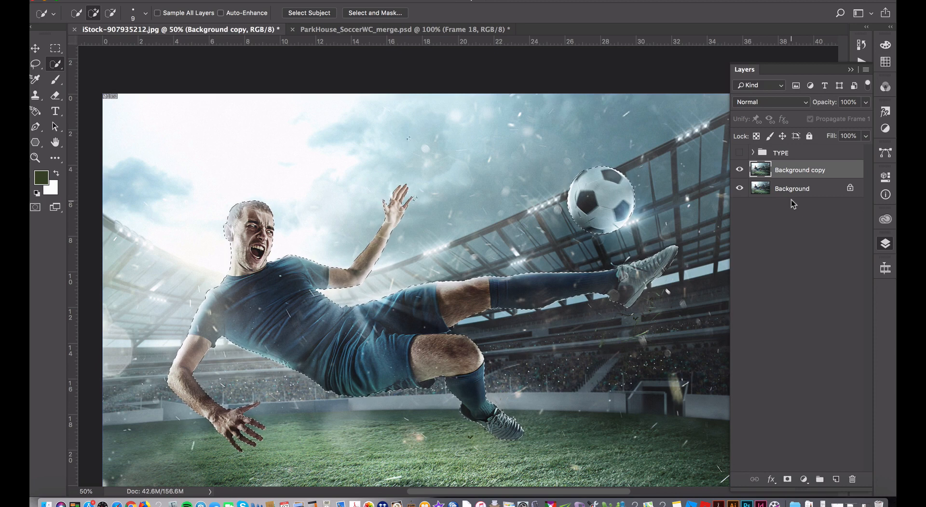
{"action": "key", "text": "ctrl+j"}
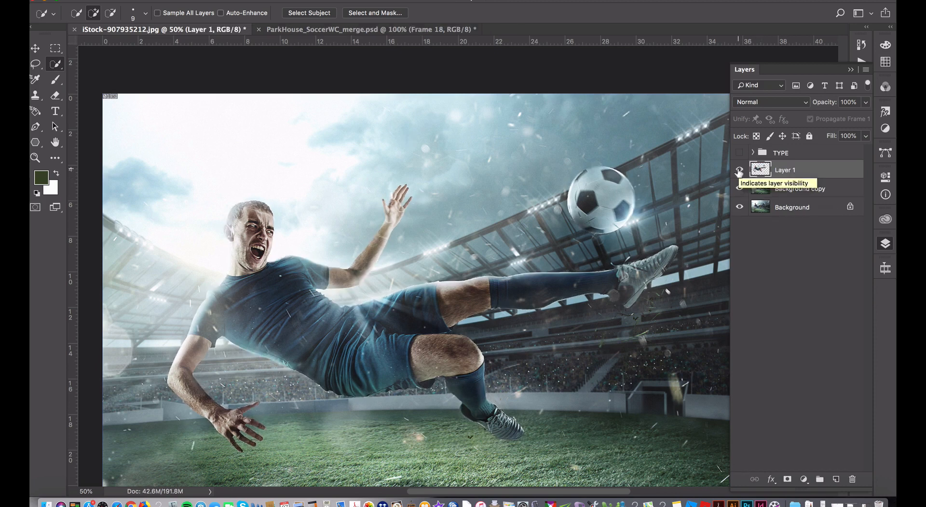
Check the cut-out player and ball by toggling the visibility of both background layers and Layer 1.
{"action": "left_click", "coordinate": [739, 188]}
{"action": "left_click", "coordinate": [740, 207]}
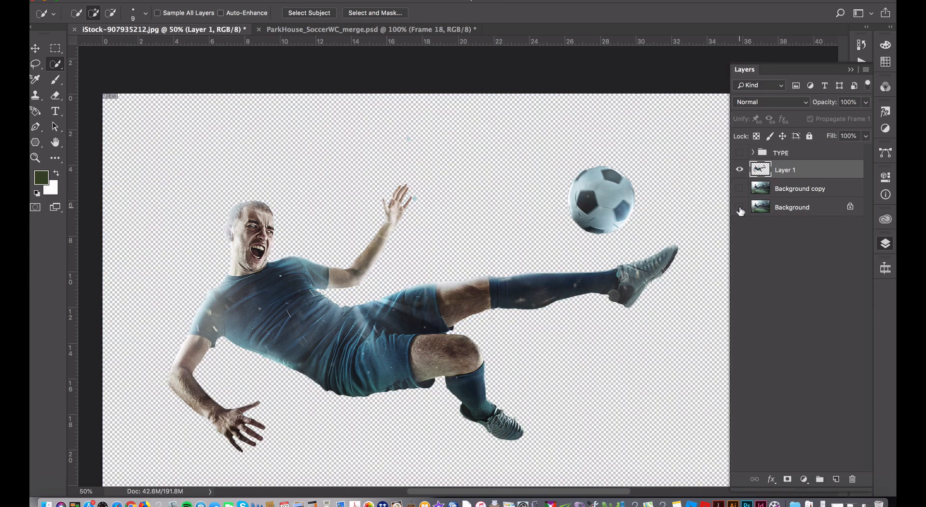
{"action": "left_click", "coordinate": [739, 207]}
{"action": "left_click", "coordinate": [740, 189]}
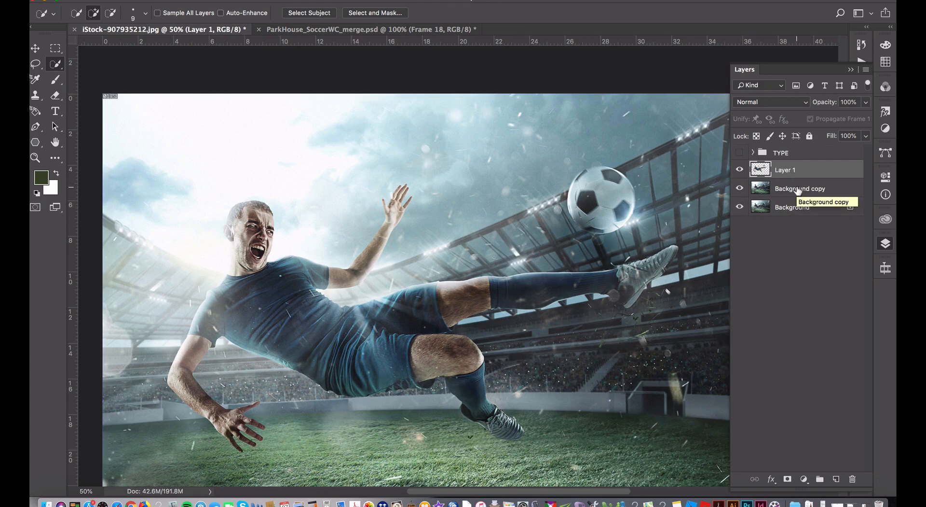
{"action": "left_click", "coordinate": [740, 170]}
{"action": "left_click", "coordinate": [739, 169]}
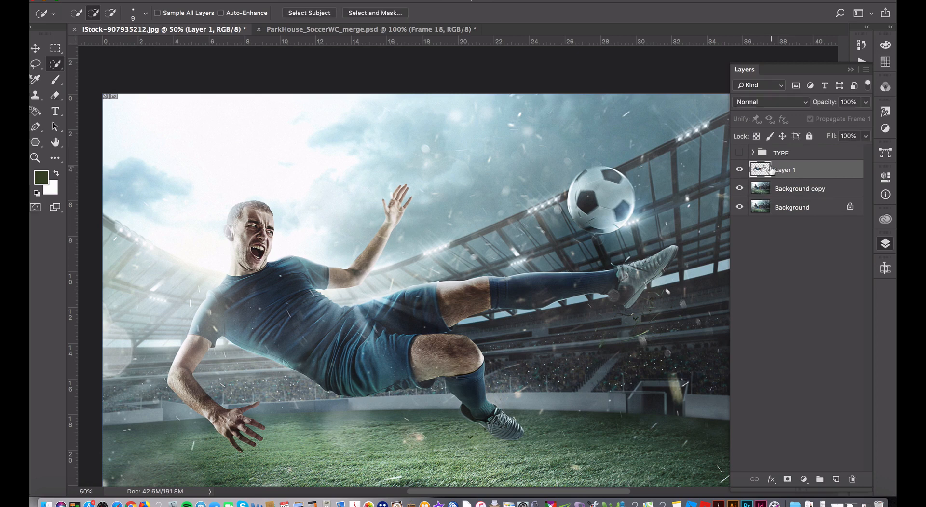
Load the outline of the player and ball as a selection from Layer 1 and rename that layer FRAME 1.
{"action": "left_click", "coordinate": [761, 169], "text": "super"}
{"action": "scroll", "coordinate": [682, 177], "scroll_direction": "down", "scroll_amount": 3}
{"action": "scroll", "coordinate": [682, 177], "scroll_direction": "right", "scroll_amount": 1}
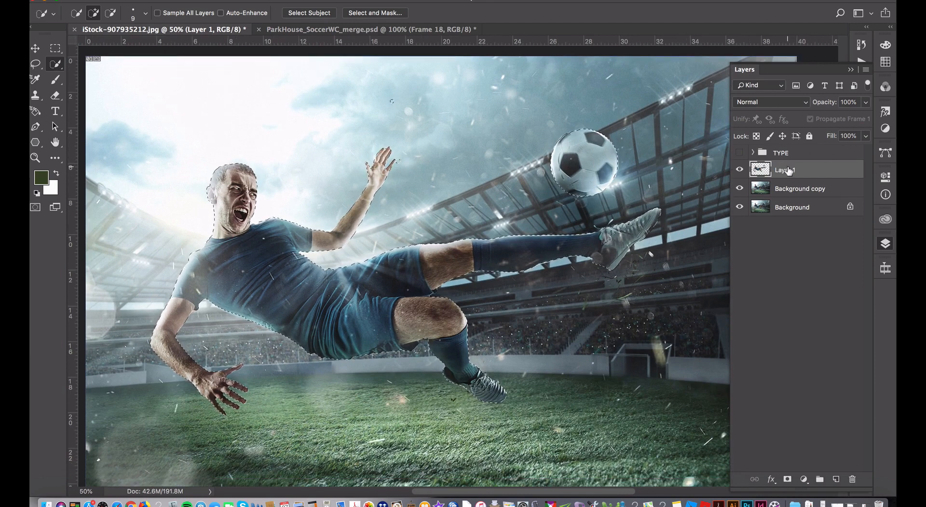
{"action": "double_click", "coordinate": [786, 170]}
{"action": "type", "text": "FRAME"}
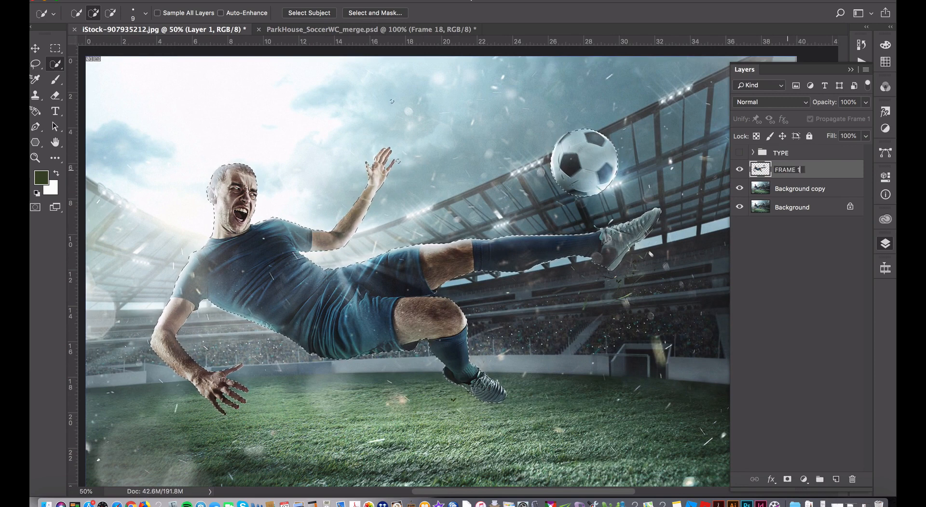
{"action": "type", "text": " 1"}
{"action": "key", "text": "Return"}
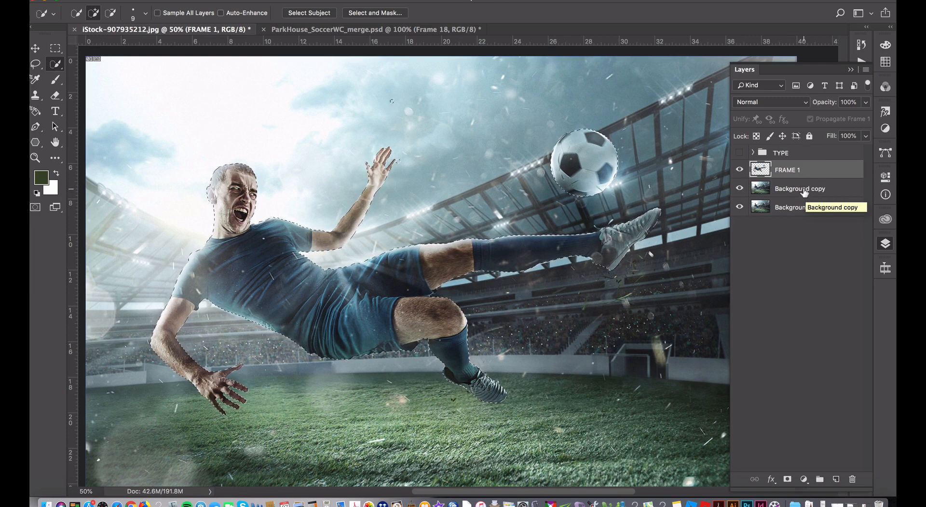
Hide FRAME 1, fill the player and ball selection on the Background copy layer with surrounding imagery, and deselect.
{"action": "left_click", "coordinate": [740, 171]}
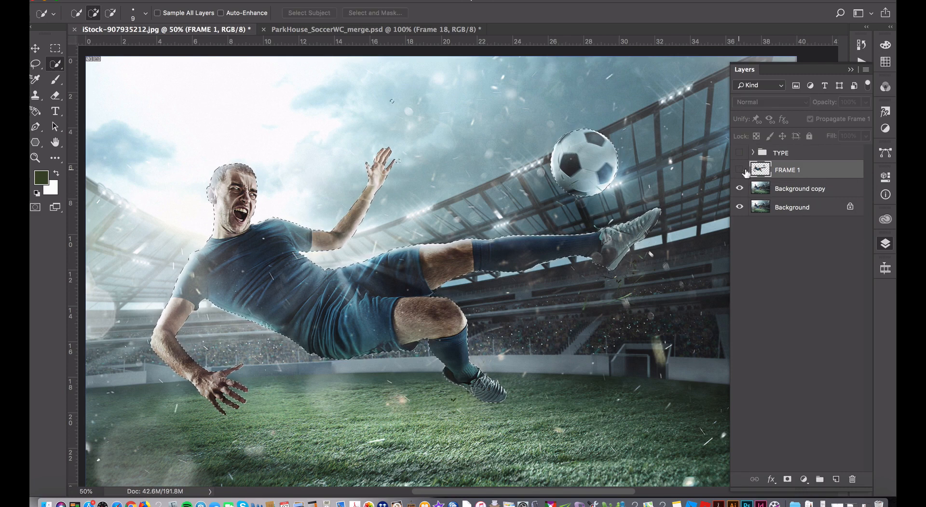
{"action": "left_click", "coordinate": [799, 192]}
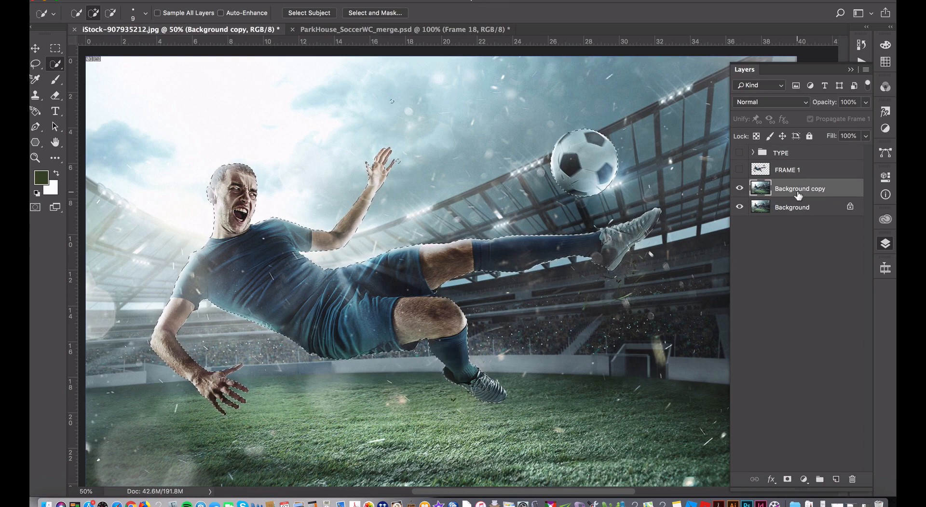
{"action": "left_click", "coordinate": [164, 0]}
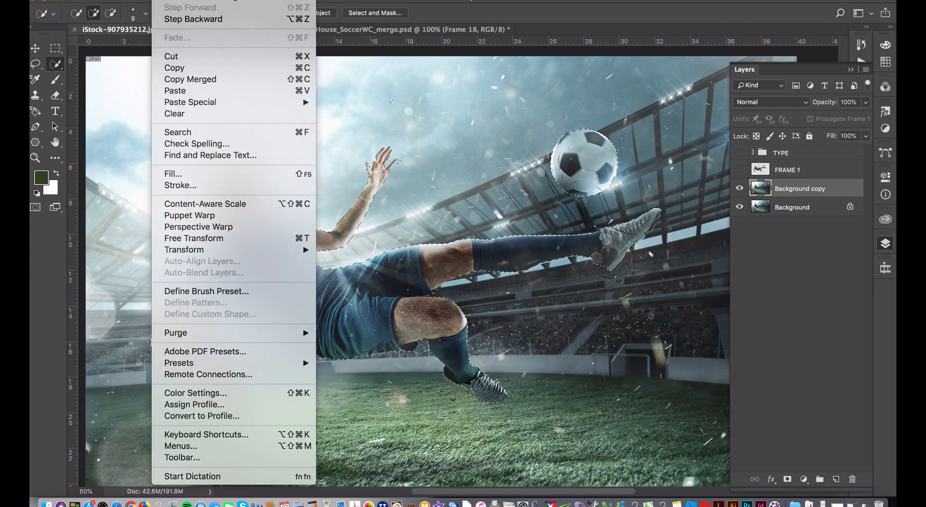
{"action": "left_click", "coordinate": [173, 173]}
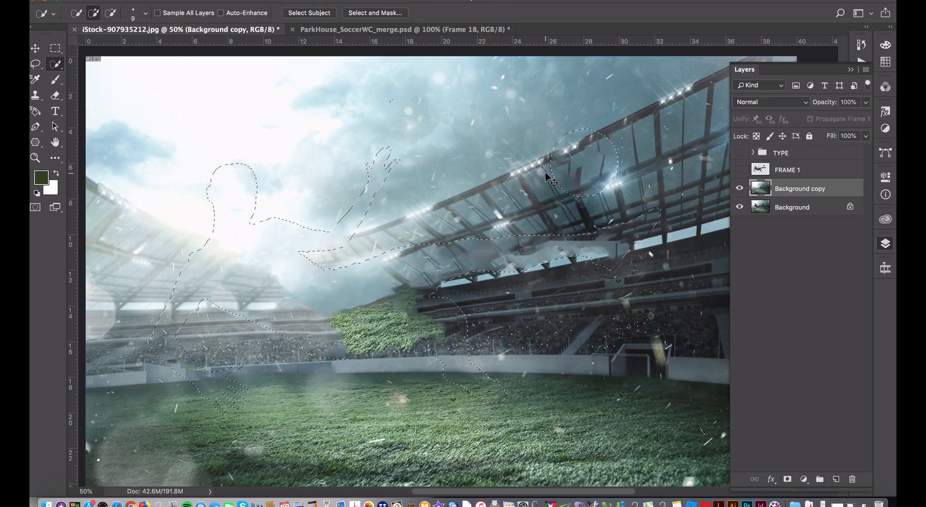
{"action": "key", "text": "super+d"}
Clone sky over the leftover outline of the player's head using a 127 px soft Clone Stamp.
{"action": "left_click_drag", "start_coordinate": [35, 95], "coordinate": [97, 92]}
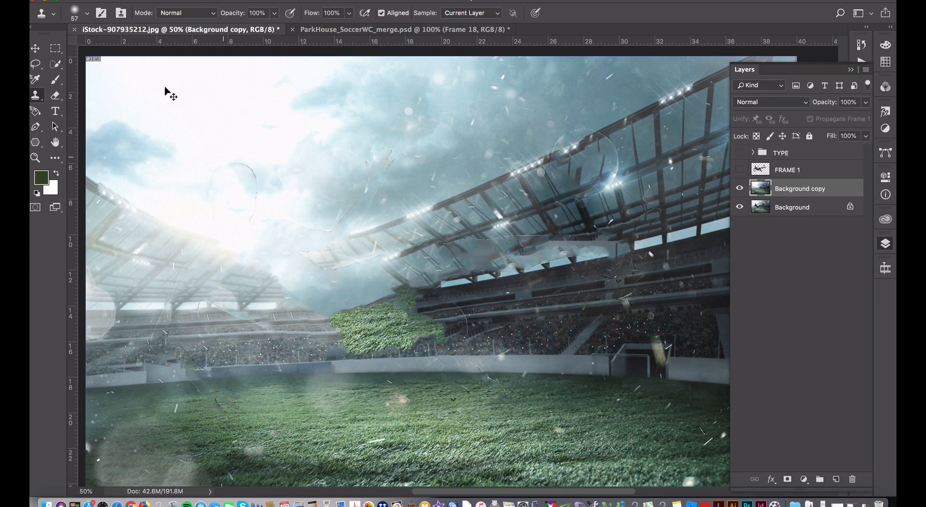
{"action": "left_click", "coordinate": [87, 15]}
{"action": "left_click_drag", "start_coordinate": [118, 52], "coordinate": [134, 54]}
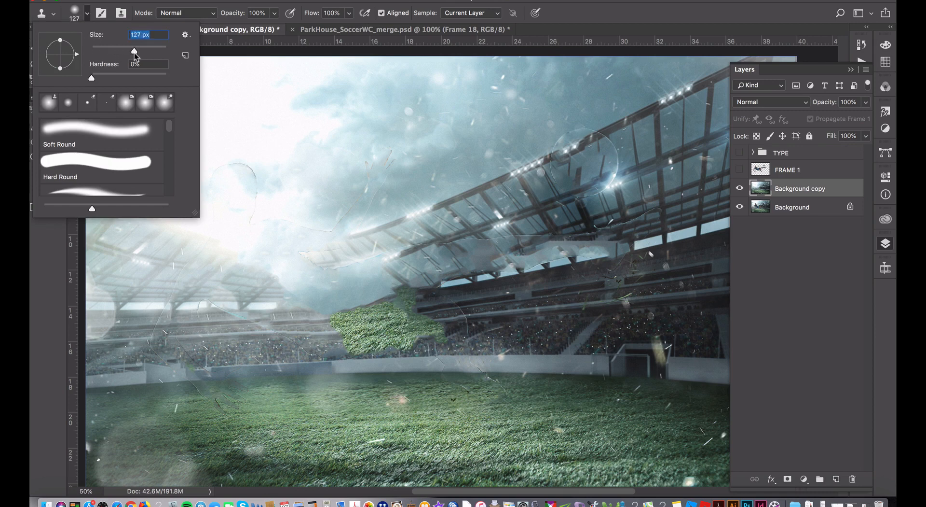
{"action": "left_click", "coordinate": [296, 152]}
{"action": "mouse_move", "coordinate": [247, 170]}
{"action": "left_mouse_down"}
{"action": "mouse_move", "coordinate": [228, 166]}
{"action": "mouse_move", "coordinate": [251, 173]}
{"action": "mouse_move", "coordinate": [252, 210]}
{"action": "mouse_move", "coordinate": [231, 168]}
{"action": "mouse_move", "coordinate": [215, 185]}
{"action": "left_mouse_up"}
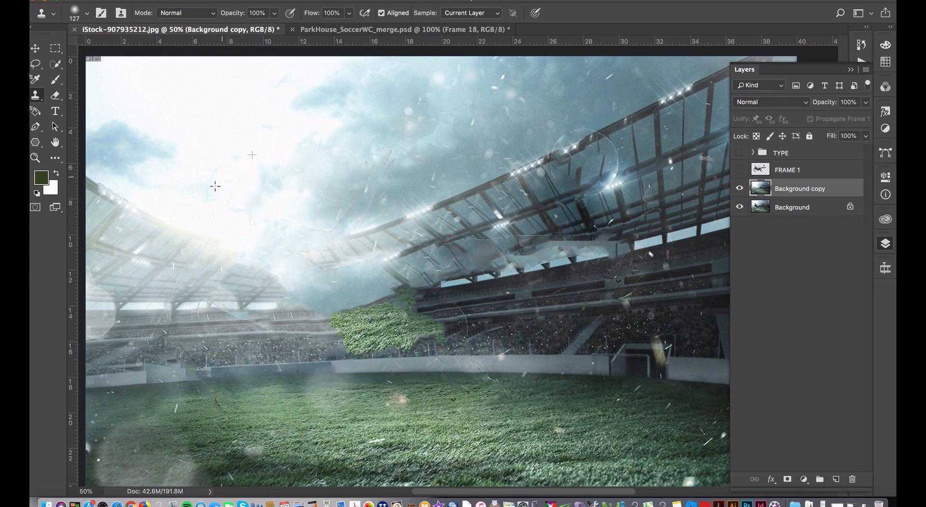
Sample clean cloud and clone it over the leftover traces of the raised hand and forearm.
{"action": "left_click", "coordinate": [366, 132], "text": "alt"}
{"action": "mouse_move", "coordinate": [374, 165]}
{"action": "left_mouse_down"}
{"action": "mouse_move", "coordinate": [395, 150]}
{"action": "mouse_move", "coordinate": [391, 162]}
{"action": "mouse_move", "coordinate": [410, 159]}
{"action": "mouse_move", "coordinate": [335, 214]}
{"action": "mouse_move", "coordinate": [342, 208]}
{"action": "left_mouse_up"}
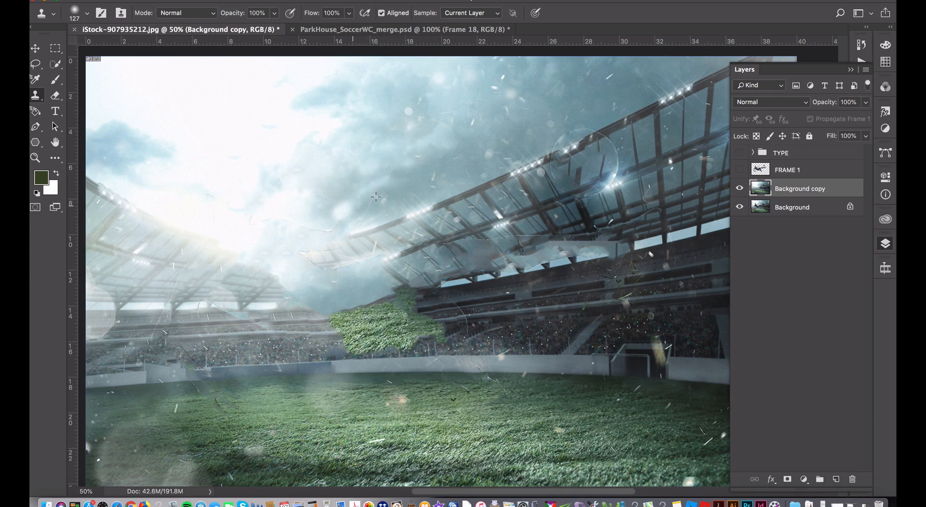
{"action": "mouse_move", "coordinate": [396, 188]}
{"action": "left_mouse_down"}
{"action": "mouse_move", "coordinate": [345, 211]}
{"action": "mouse_move", "coordinate": [349, 192]}
{"action": "left_mouse_up"}
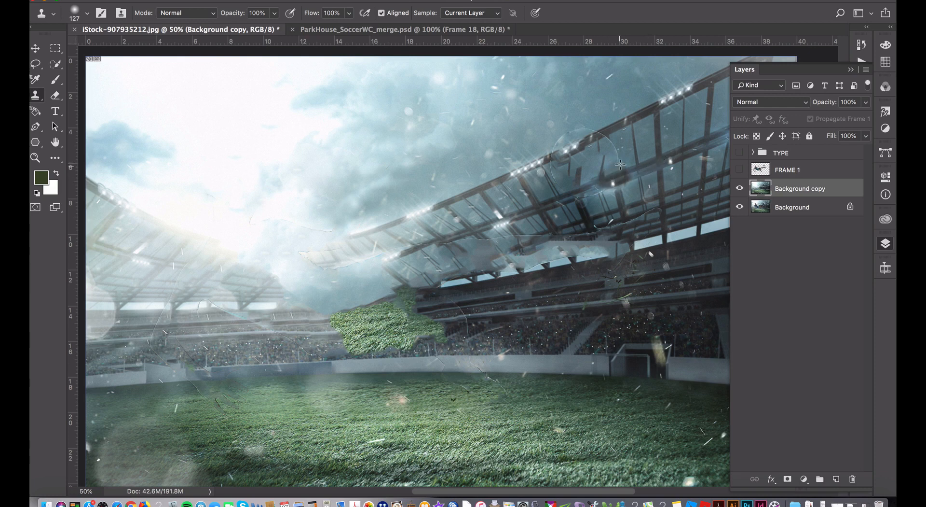
Clone over the ball's leftover outline on the stadium roof and the faint shoulder and arm traces in the sky.
{"action": "mouse_move", "coordinate": [620, 164]}
{"action": "left_mouse_down"}
{"action": "mouse_move", "coordinate": [604, 146]}
{"action": "mouse_move", "coordinate": [599, 174]}
{"action": "mouse_move", "coordinate": [615, 168]}
{"action": "mouse_move", "coordinate": [575, 179]}
{"action": "mouse_move", "coordinate": [582, 160]}
{"action": "left_mouse_up"}
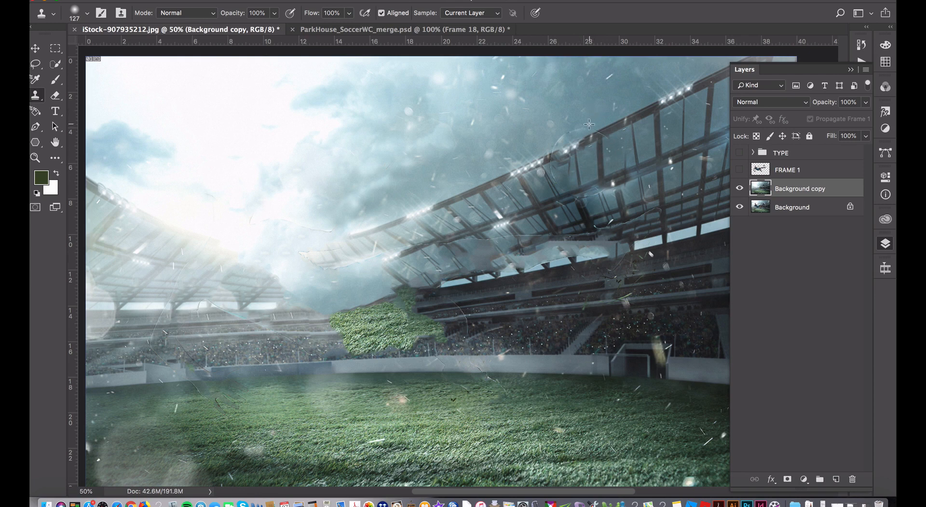
{"action": "mouse_move", "coordinate": [573, 130]}
{"action": "left_mouse_down"}
{"action": "mouse_move", "coordinate": [552, 143]}
{"action": "mouse_move", "coordinate": [595, 125]}
{"action": "left_mouse_up"}
{"action": "mouse_move", "coordinate": [333, 229]}
{"action": "left_mouse_down"}
{"action": "mouse_move", "coordinate": [254, 222]}
{"action": "mouse_move", "coordinate": [234, 209]}
{"action": "left_mouse_up"}
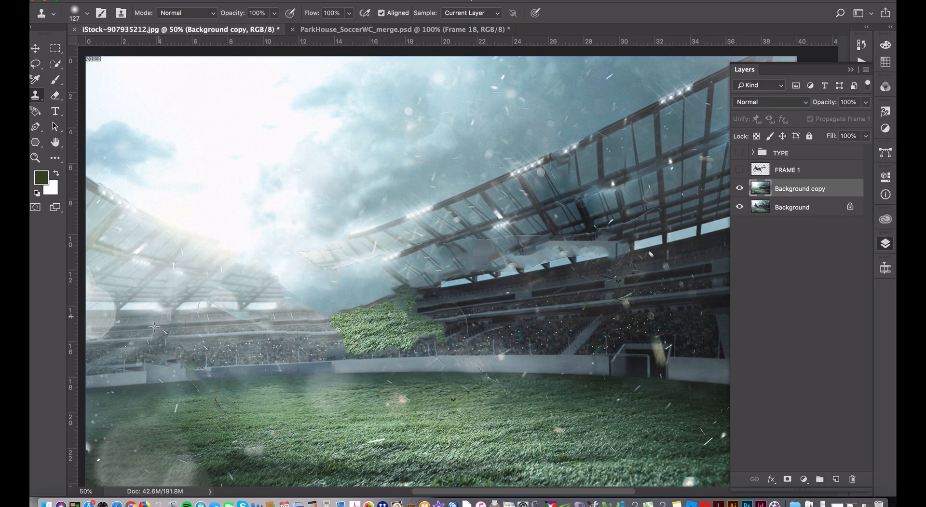
Clone away the leftover outlines of the player's lowered arm and hand on the far stands and the grass.
{"action": "left_click_drag", "start_coordinate": [177, 337], "coordinate": [208, 367]}
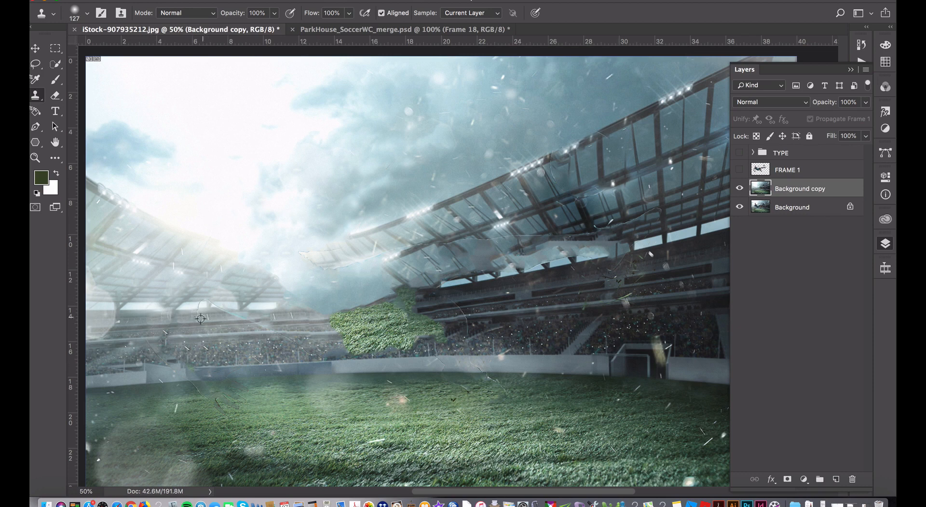
{"action": "left_click", "coordinate": [200, 319], "text": "alt"}
{"action": "left_click_drag", "start_coordinate": [249, 320], "coordinate": [228, 315]}
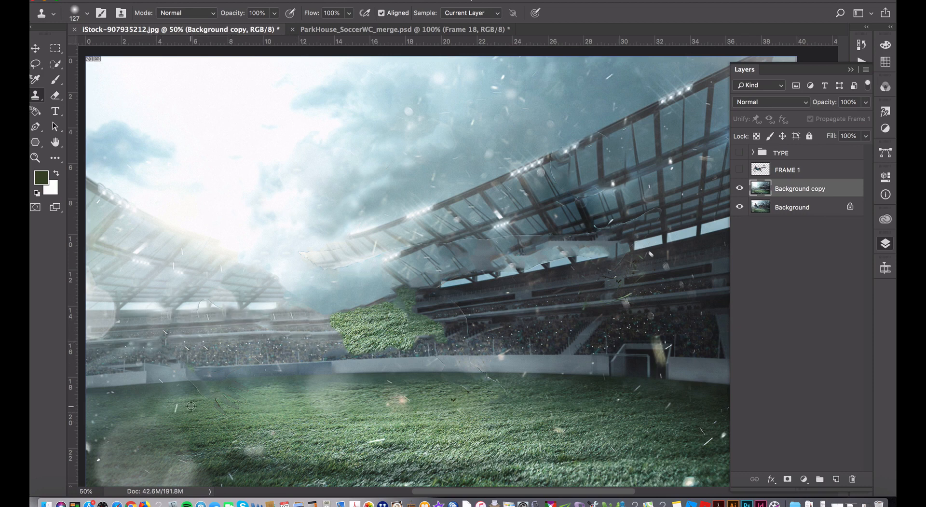
{"action": "mouse_move", "coordinate": [207, 401]}
{"action": "left_mouse_down"}
{"action": "mouse_move", "coordinate": [221, 413]}
{"action": "mouse_move", "coordinate": [220, 403]}
{"action": "mouse_move", "coordinate": [240, 399]}
{"action": "left_mouse_up"}
{"action": "left_click", "coordinate": [258, 400], "text": "alt"}
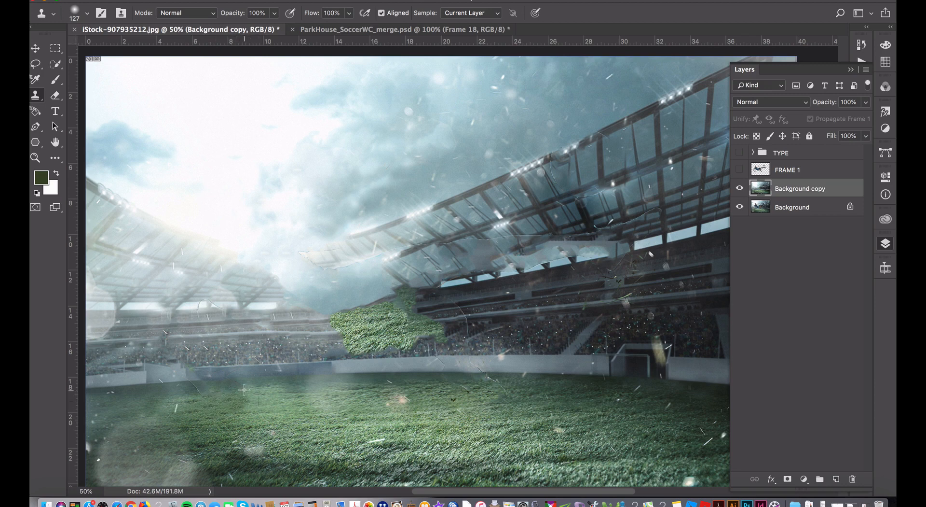
{"action": "left_click_drag", "start_coordinate": [187, 388], "coordinate": [197, 387]}
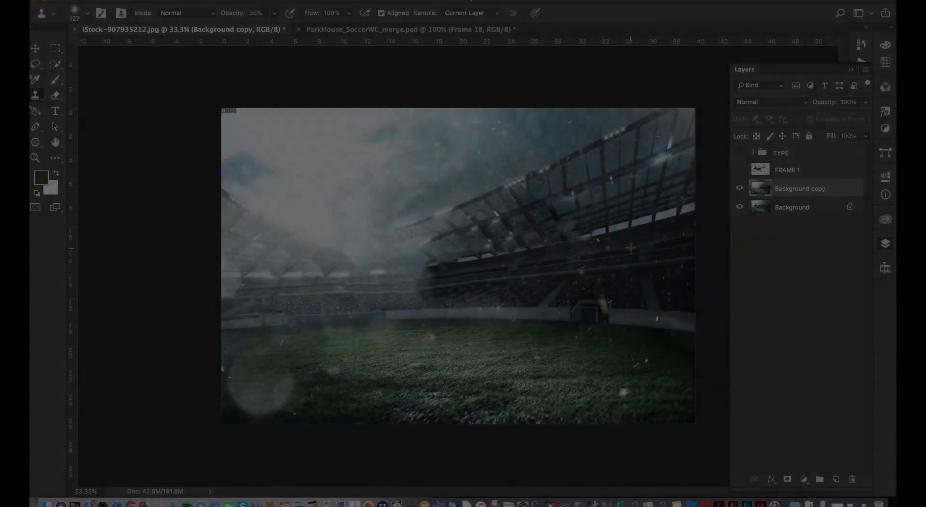
Rename the Background copy layer as FRAME 1 BG.
{"action": "double_click", "coordinate": [797, 191]}
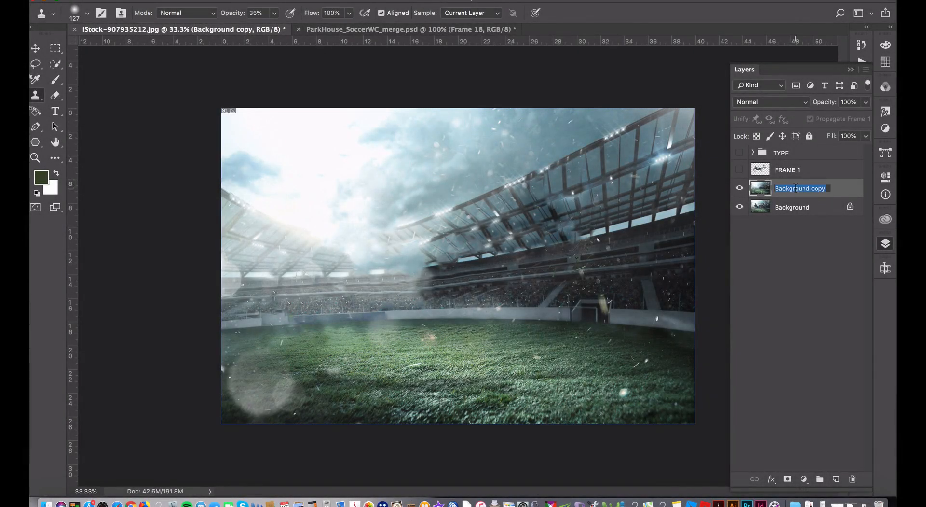
{"action": "type", "text": "FRAME 1 BG"}
{"action": "key", "text": "Return"}
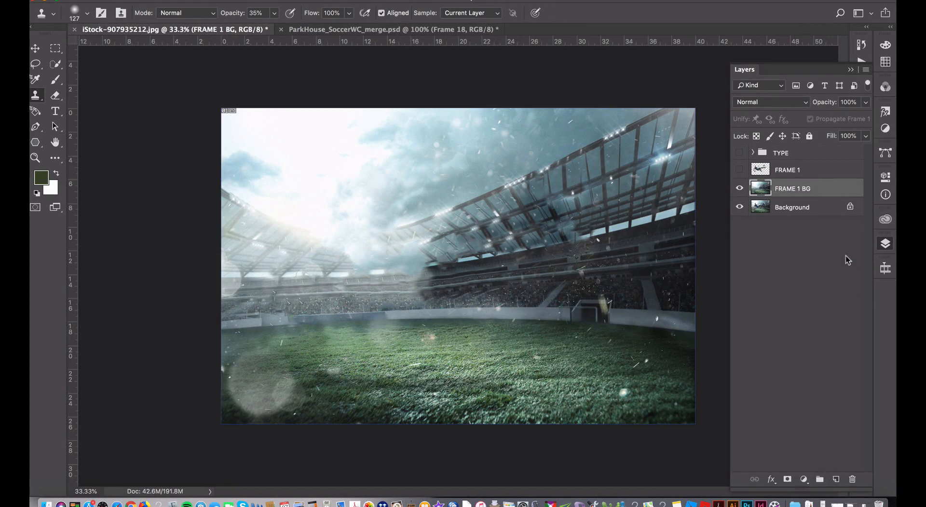
Add a layer above FRAME 1 BG and paint a soft white glow between the two stands with a 1400 px brush at 49% opacity.
{"action": "left_click", "coordinate": [836, 479]}
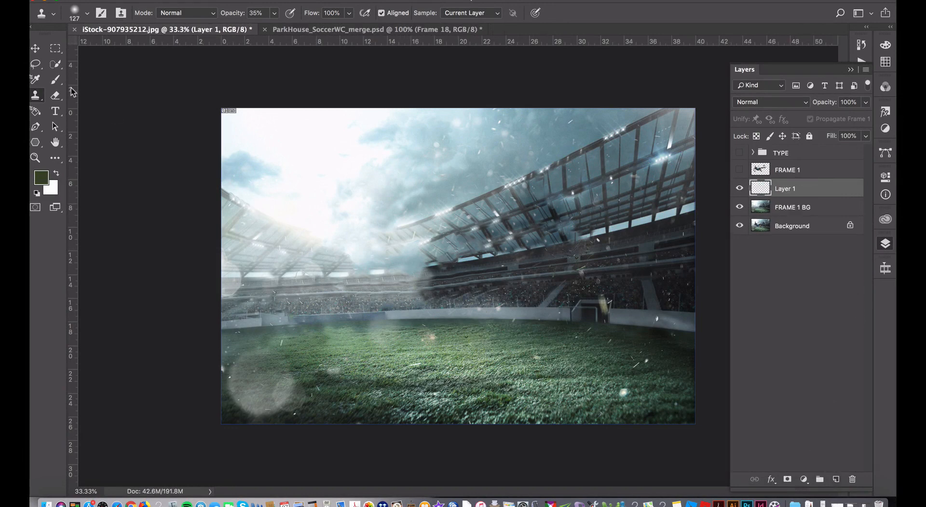
{"action": "left_click", "coordinate": [56, 80]}
{"action": "left_click", "coordinate": [55, 173]}
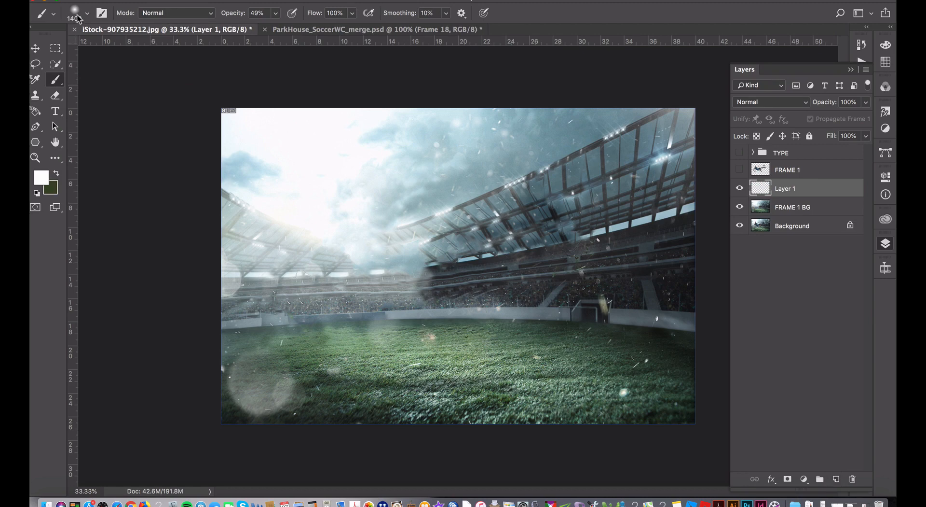
{"action": "left_click", "coordinate": [398, 232]}
{"action": "left_click", "coordinate": [393, 248]}
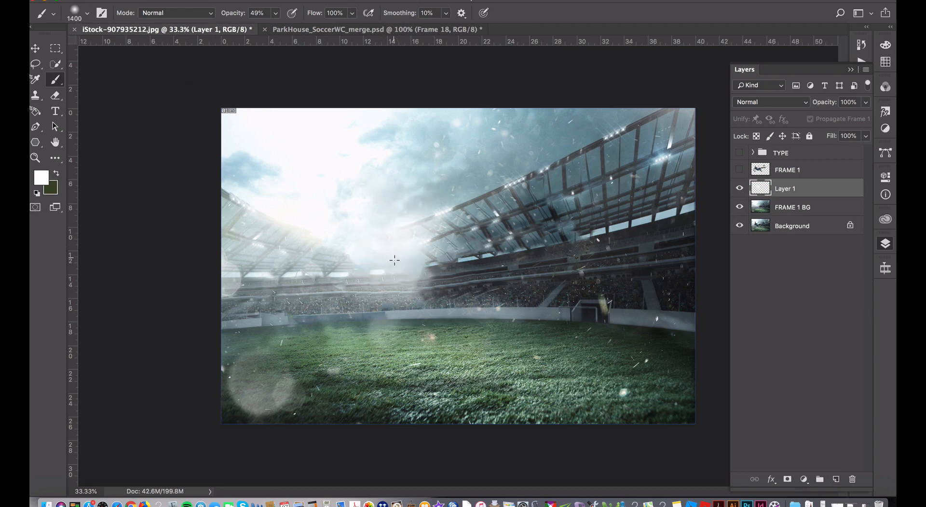
{"action": "left_click", "coordinate": [395, 260]}
{"action": "left_click", "coordinate": [352, 253]}
{"action": "left_click", "coordinate": [389, 208]}
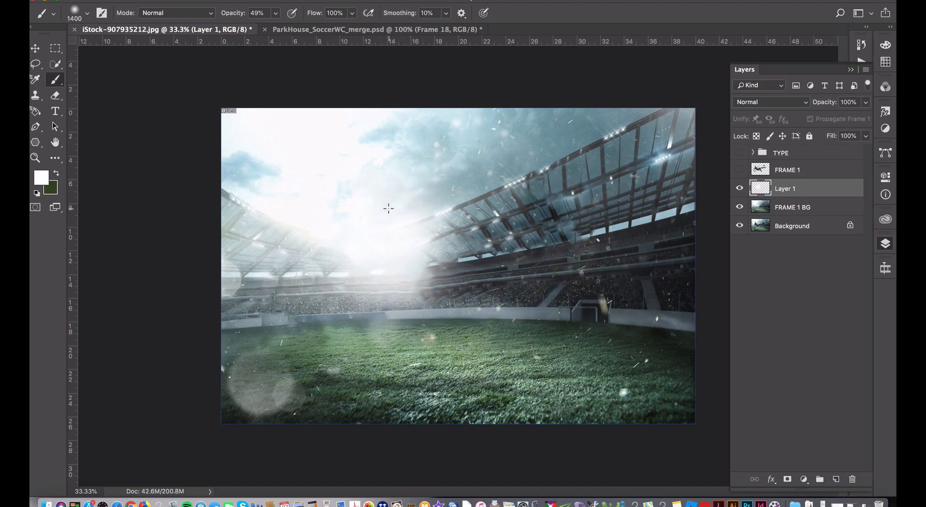
{"action": "left_click", "coordinate": [425, 242]}
{"action": "left_click", "coordinate": [429, 272]}
{"action": "left_click", "coordinate": [355, 270]}
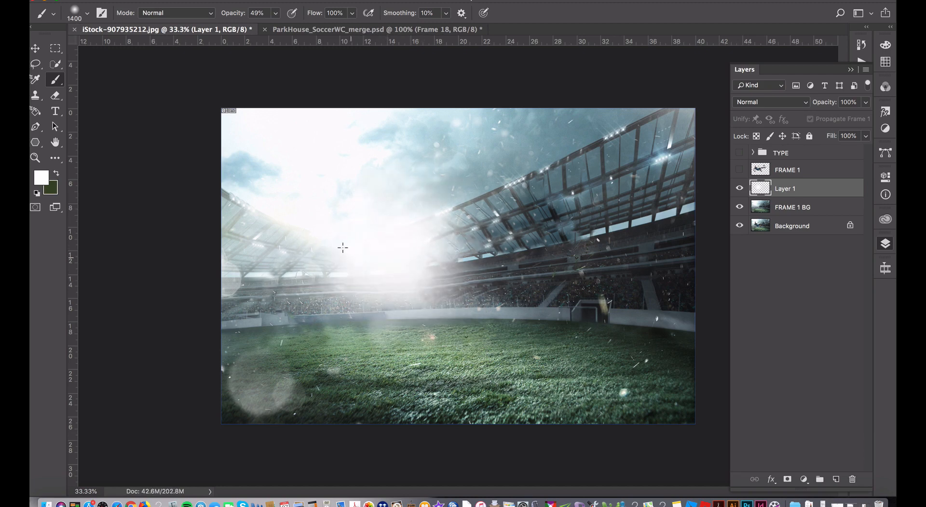
{"action": "left_click", "coordinate": [342, 244]}
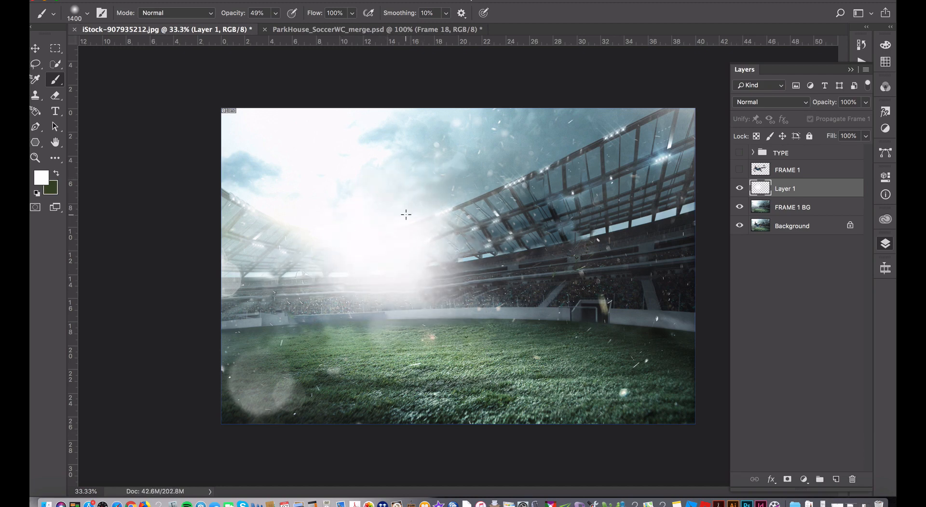
{"action": "left_click", "coordinate": [447, 228]}
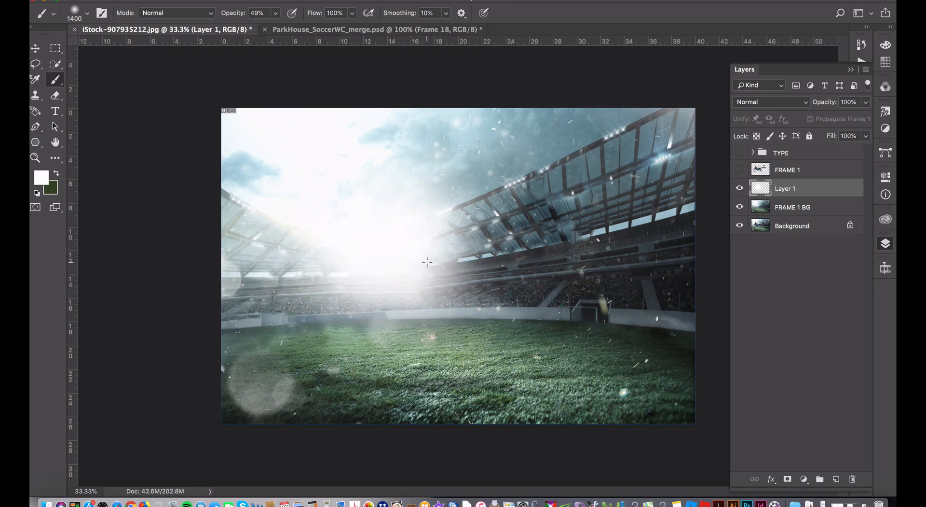
Enlarge the brush to 1760 px and extend the white glow toward the sky and the larger stand's roof.
{"action": "left_click", "coordinate": [88, 13]}
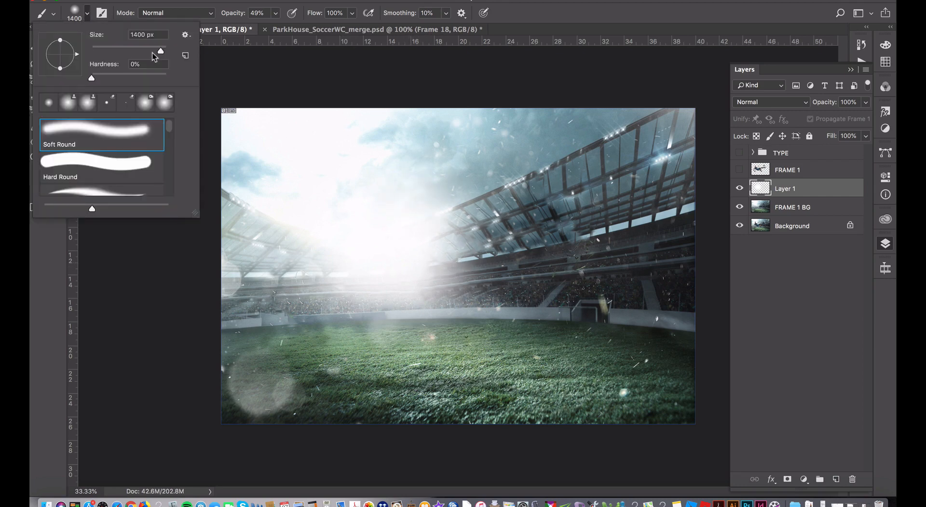
{"action": "left_click_drag", "start_coordinate": [162, 50], "coordinate": [161, 50]}
{"action": "left_click", "coordinate": [439, 259]}
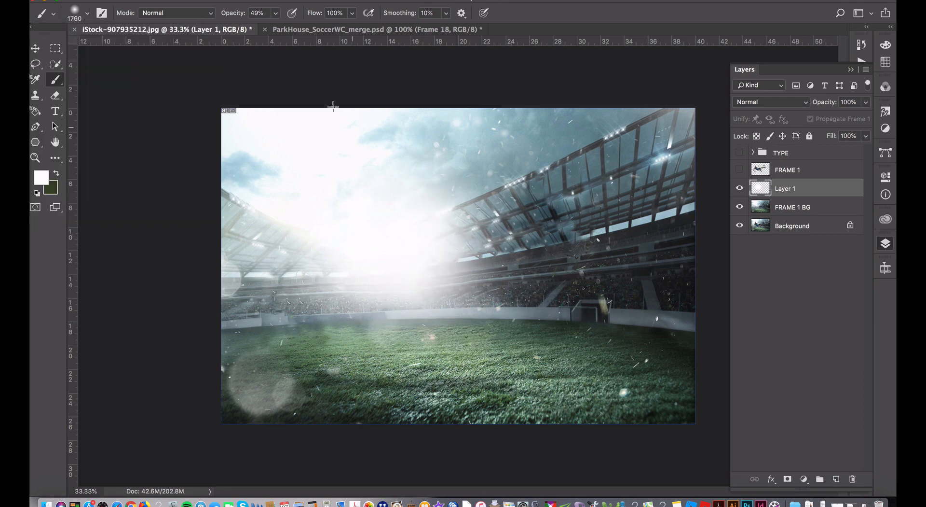
{"action": "left_click", "coordinate": [429, 199]}
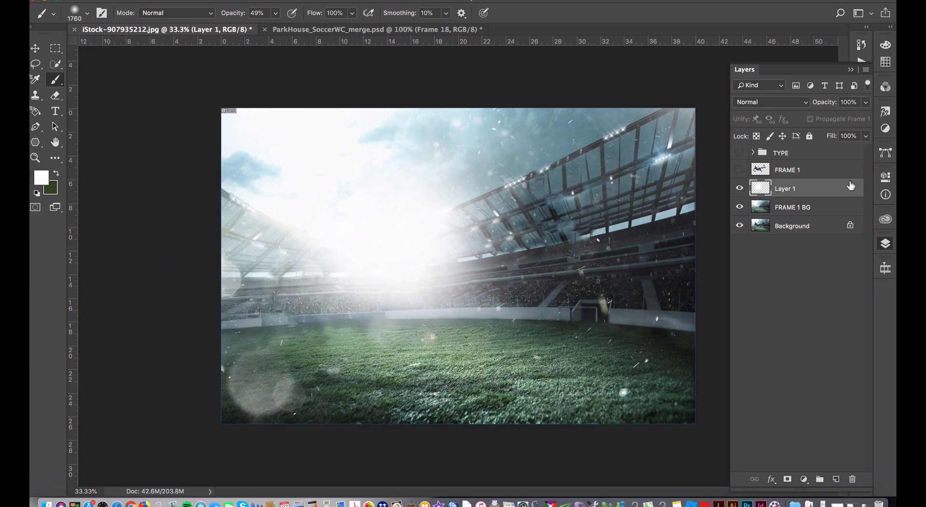
Rename the glow layer as WHITE, then show and select the FRAME 1 layer.
{"action": "double_click", "coordinate": [786, 188]}
{"action": "type", "text": "WHITE"}
{"action": "key", "text": "Return"}
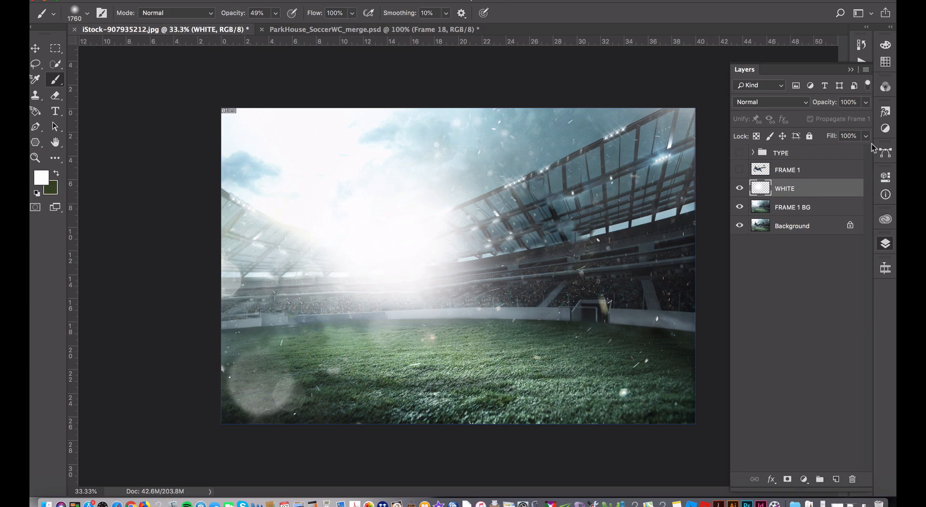
{"action": "left_click", "coordinate": [740, 170]}
{"action": "left_click", "coordinate": [807, 172]}
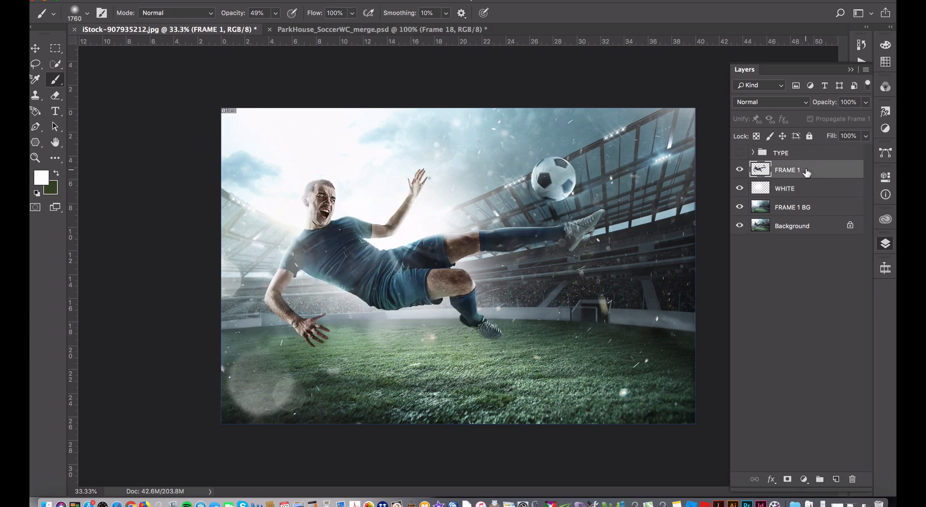
Group the FRAME 1, WHITE and FRAME 1 BG layers and rename the group as FRAME 1.
{"action": "left_click", "coordinate": [810, 210], "text": "shift"}
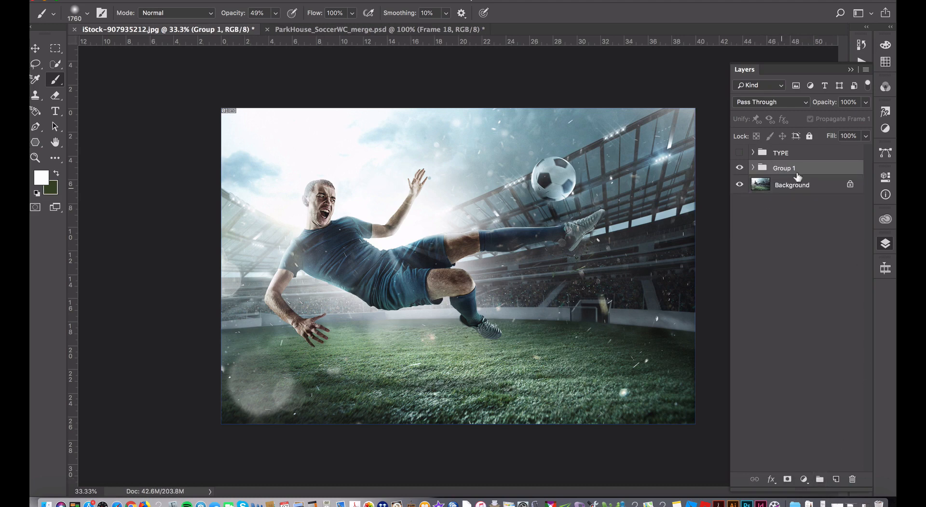
{"action": "double_click", "coordinate": [784, 167]}
{"action": "type", "text": "FRAME 1"}
{"action": "key", "text": "Return"}
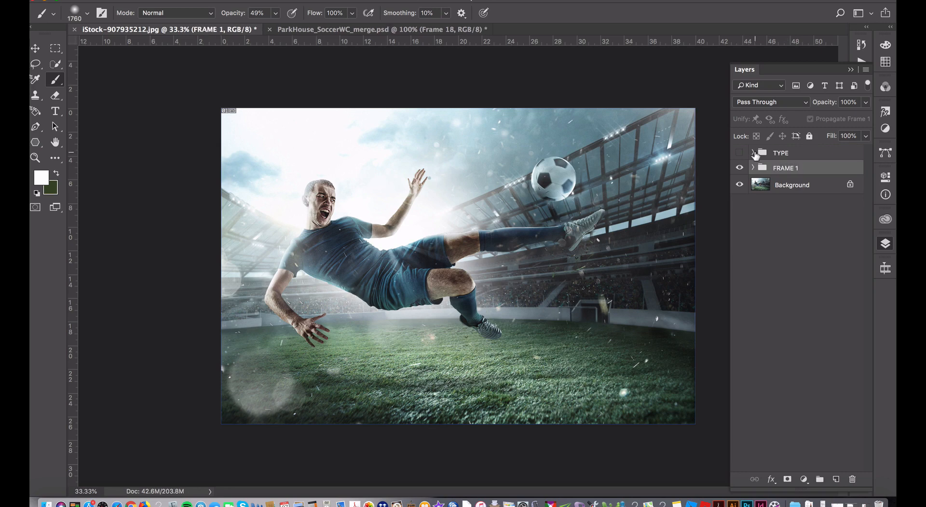
Show the TYPE group and recolour its LIVE+LOUD IN THE FRONT YARD • MONA VALE text to the lighter green b4cd92.
{"action": "left_click", "coordinate": [739, 153]}
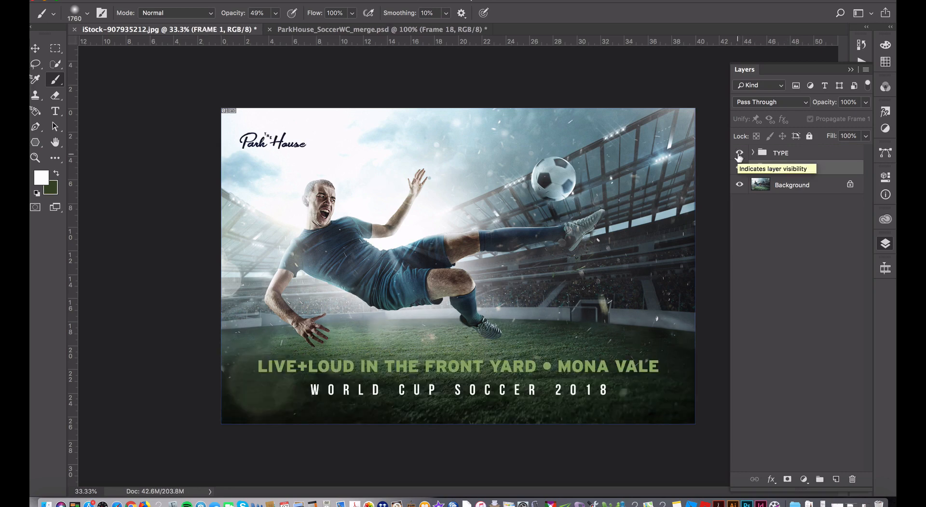
{"action": "left_click", "coordinate": [753, 153]}
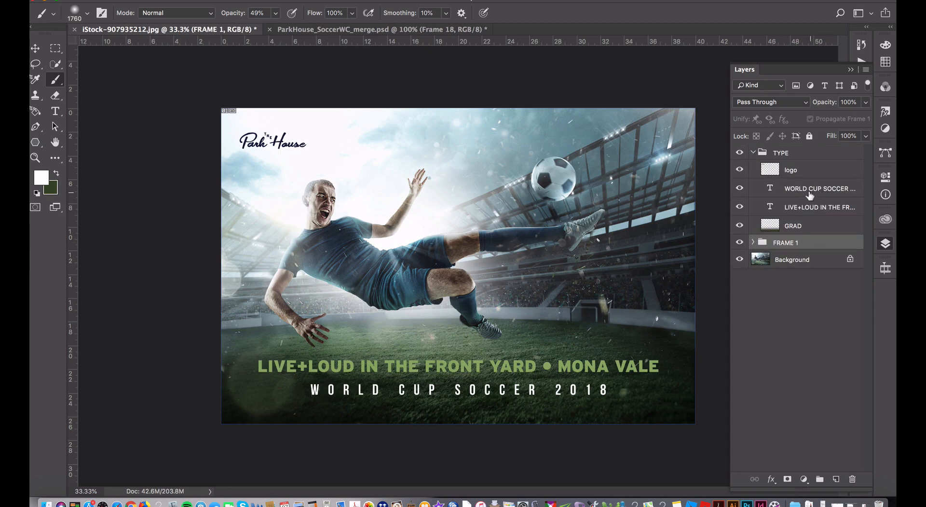
{"action": "left_click", "coordinate": [812, 209]}
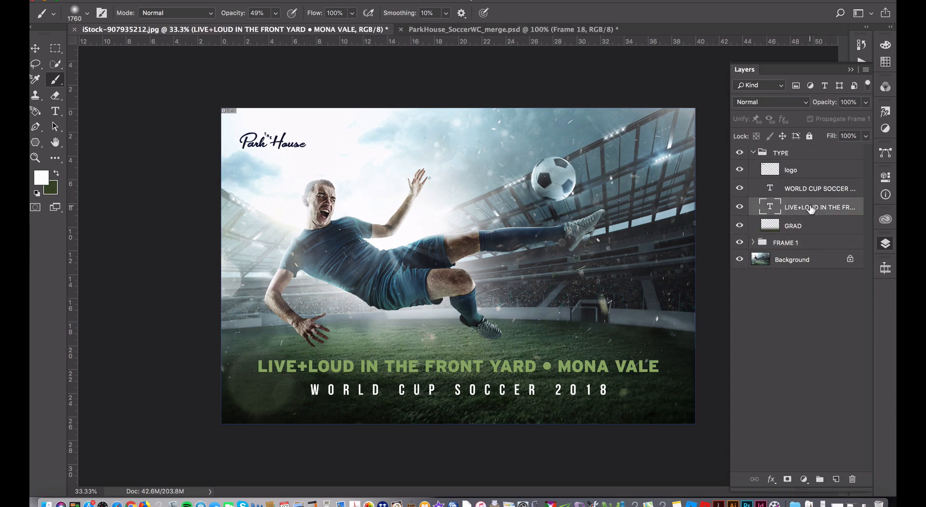
{"action": "left_click", "coordinate": [55, 113]}
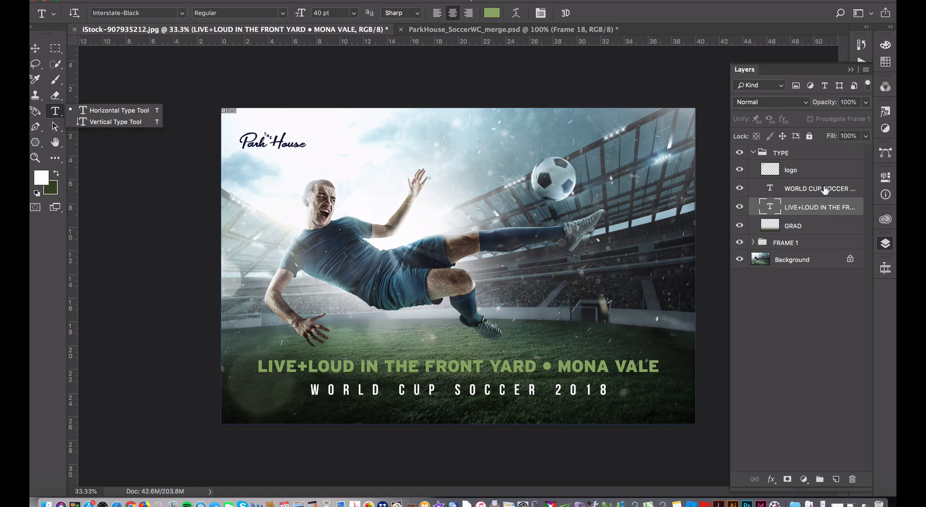
{"action": "left_click", "coordinate": [636, 362]}
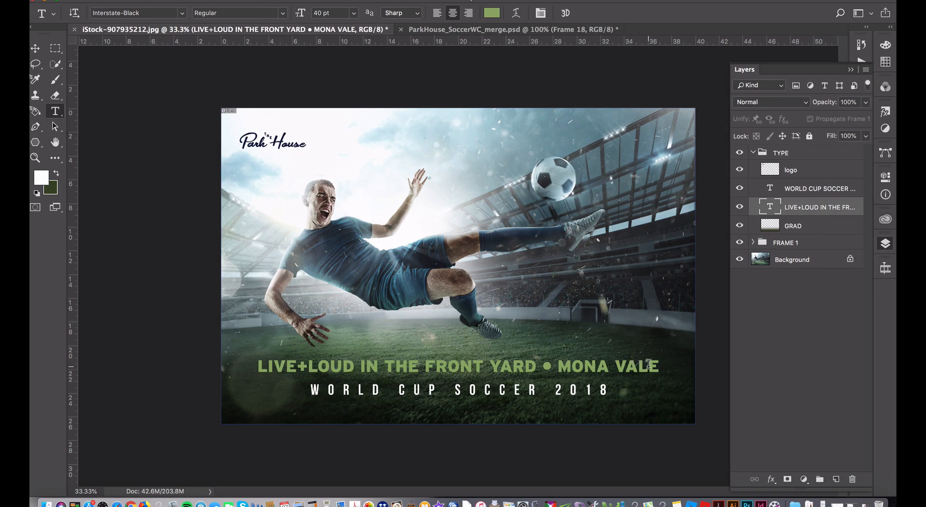
{"action": "left_click_drag", "start_coordinate": [648, 365], "coordinate": [612, 364]}
{"action": "key", "text": "super+a"}
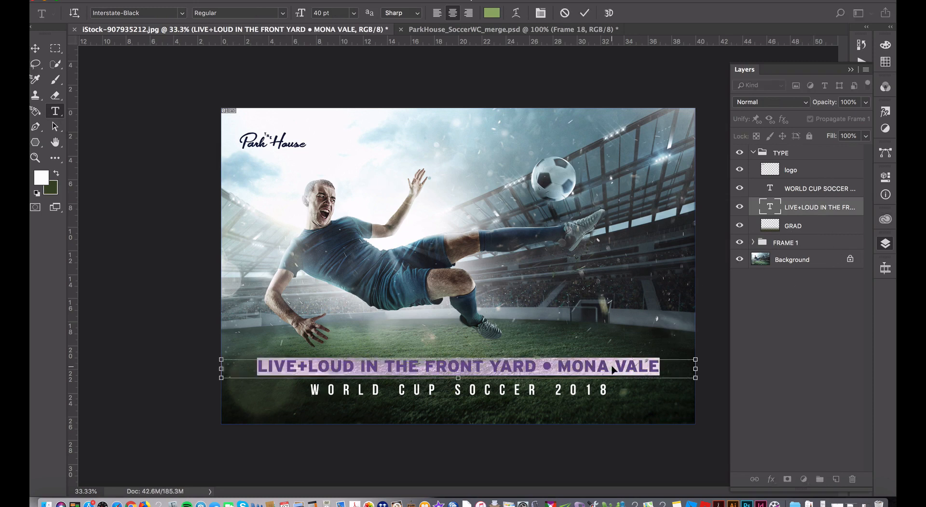
{"action": "left_click", "coordinate": [492, 13]}
{"action": "left_click_drag", "start_coordinate": [436, 70], "coordinate": [425, 53]}
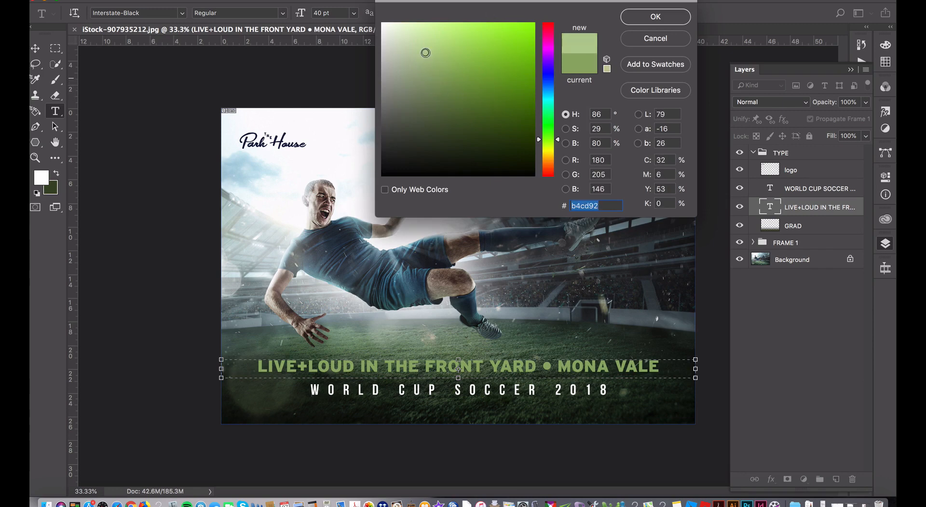
{"action": "left_click", "coordinate": [656, 19]}
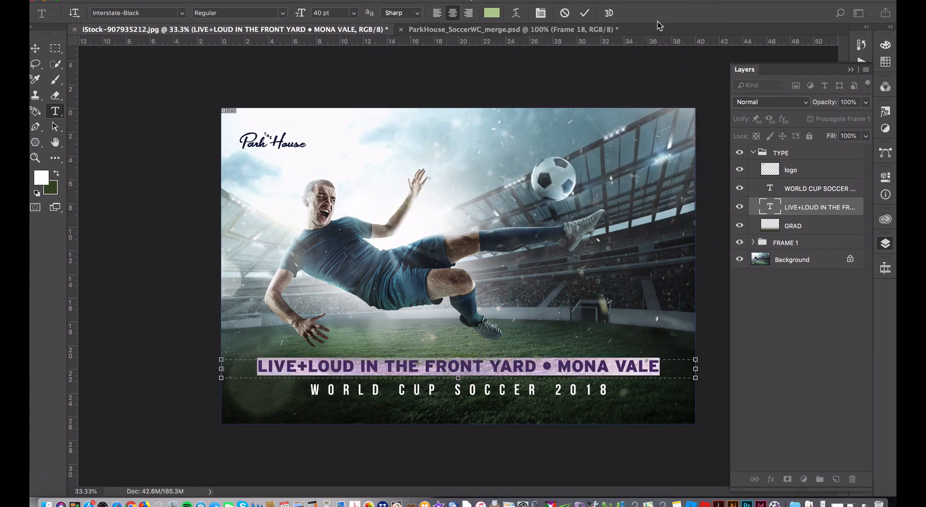
{"action": "left_click", "coordinate": [40, 49]}
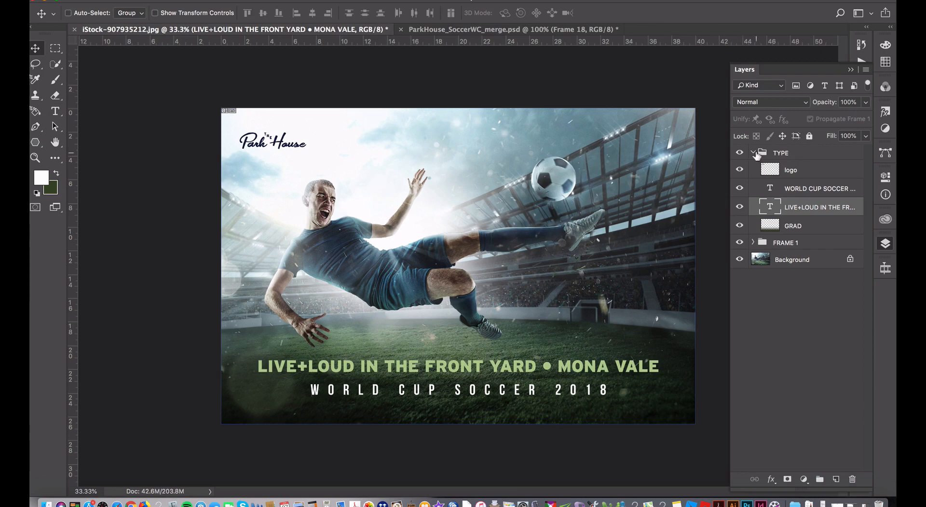
Move the TYPE group into the FRAME 1 group, above the player layer, and collapse FRAME 1.
{"action": "left_click", "coordinate": [753, 152]}
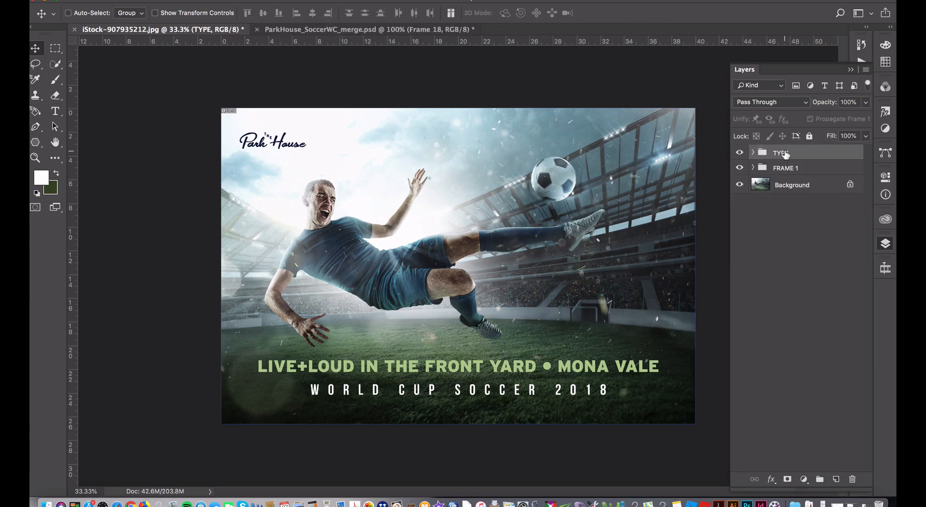
{"action": "left_click_drag", "start_coordinate": [786, 153], "coordinate": [786, 167]}
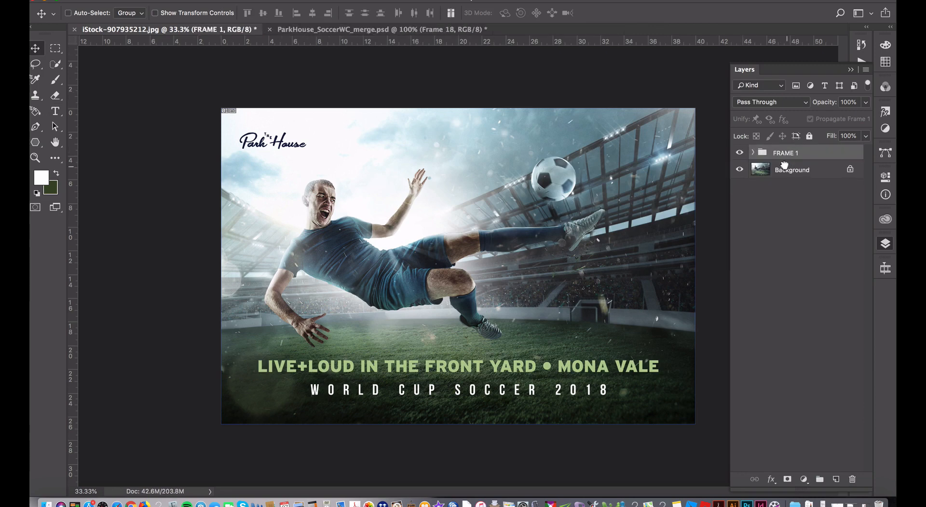
{"action": "left_click", "coordinate": [753, 152]}
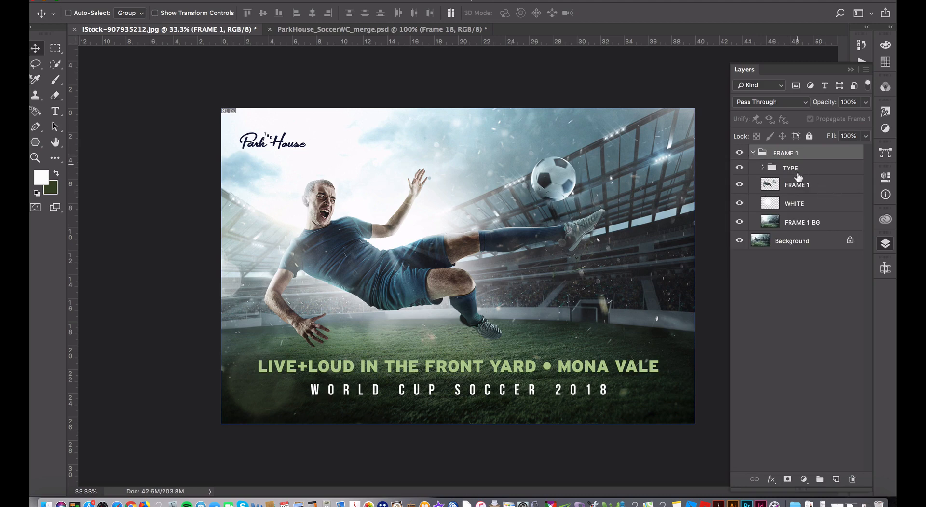
{"action": "left_click", "coordinate": [754, 153]}
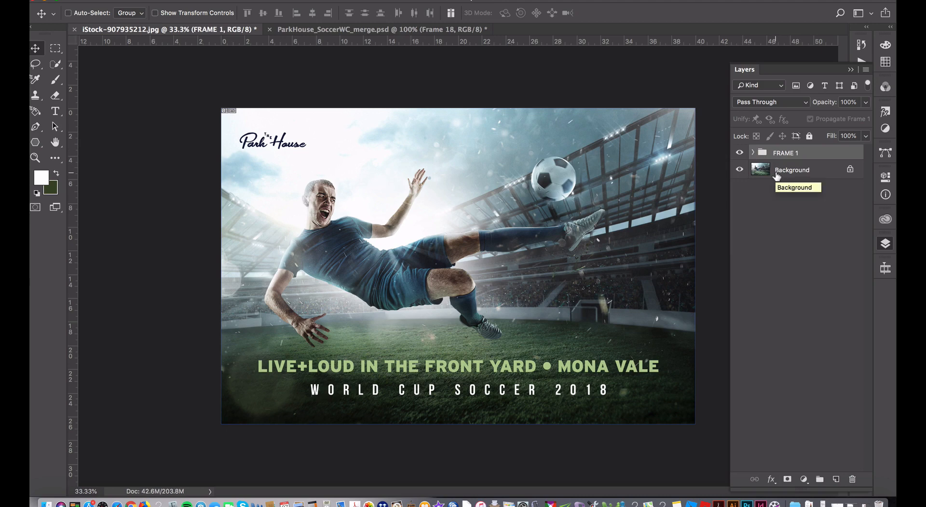
Save the document in Photoshop format as PARKHOUSE_animation.psd in the iStock folder.
{"action": "key", "text": "super+shift+s"}
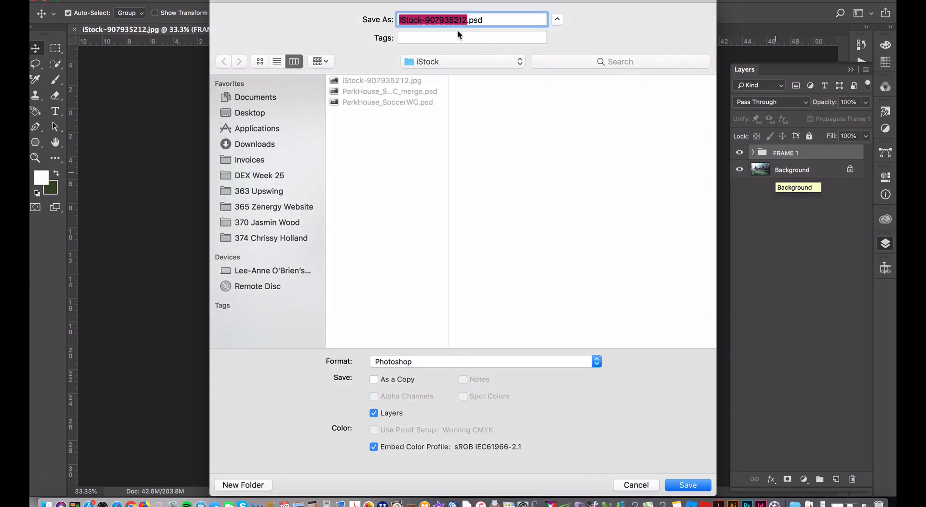
{"action": "type", "text": "PARKHOU"}
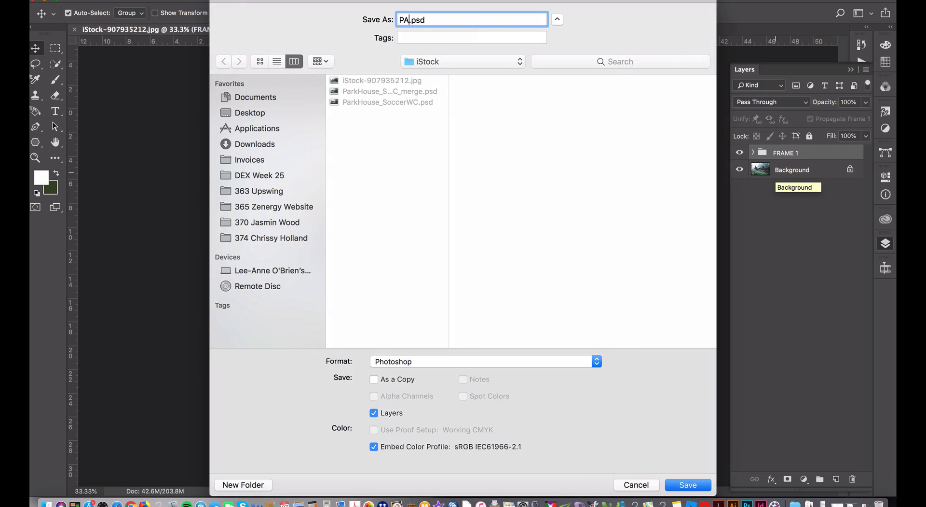
{"action": "type", "text": "SE_animation"}
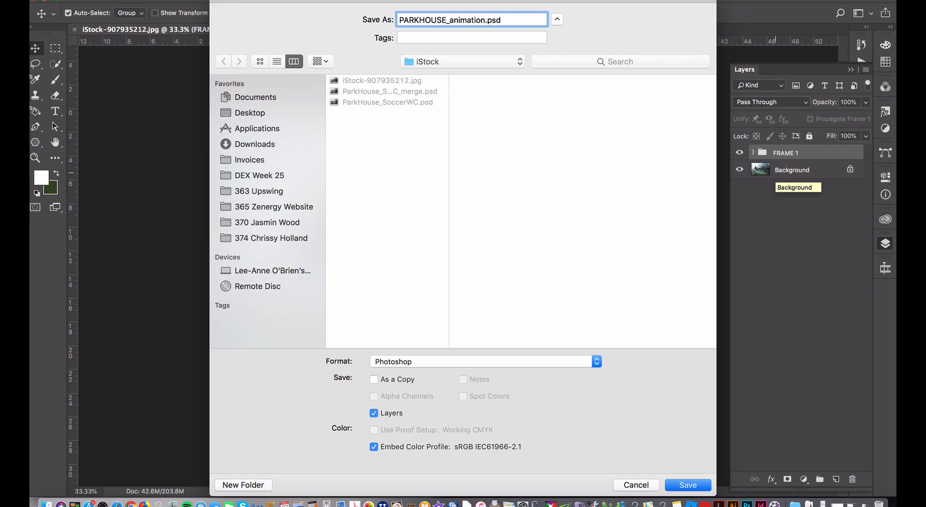
{"action": "key", "text": "Return"}
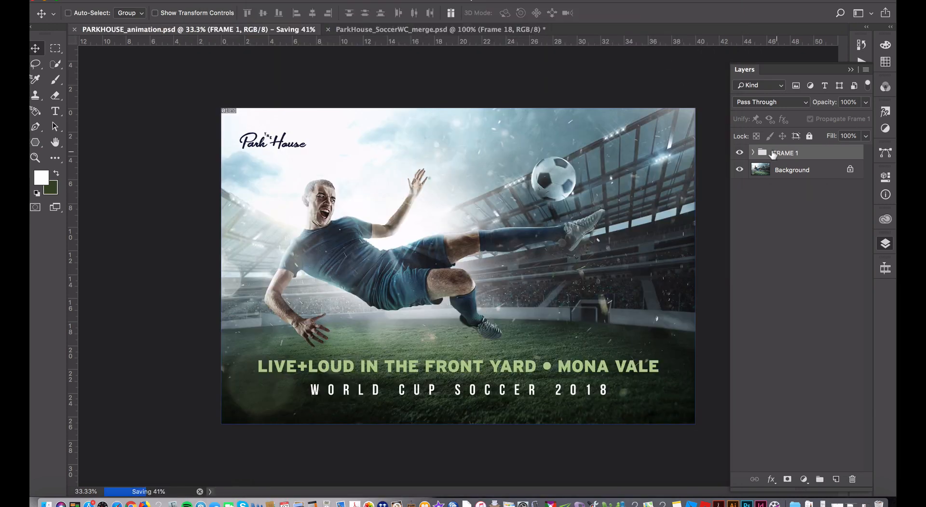
Move the player and ball on the FRAME 1 layer a short distance left over the stadium background.
{"action": "left_click", "coordinate": [741, 154]}
{"action": "left_click", "coordinate": [739, 154]}
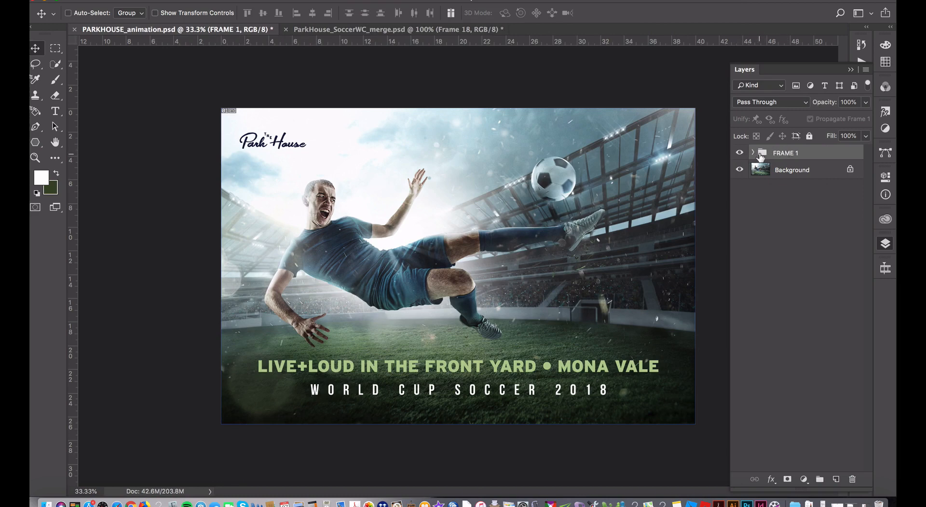
{"action": "left_click", "coordinate": [753, 152]}
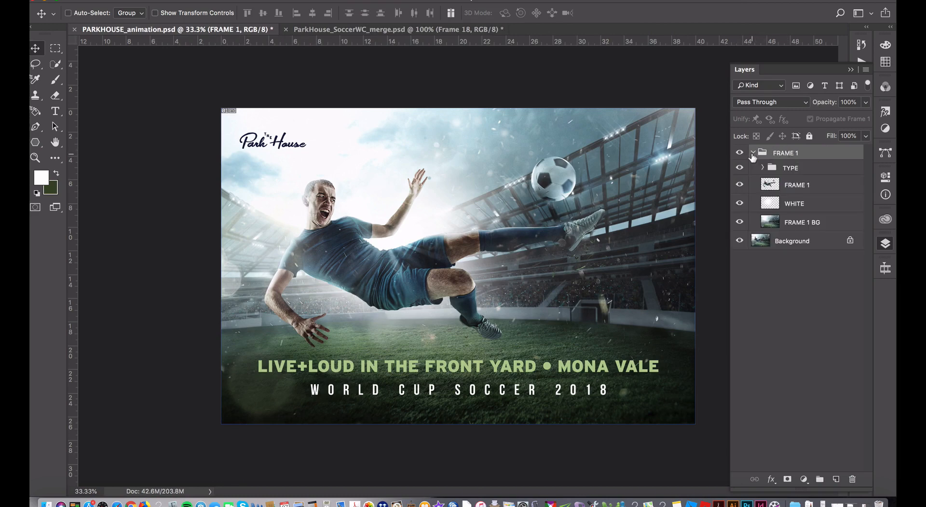
{"action": "left_click", "coordinate": [769, 191]}
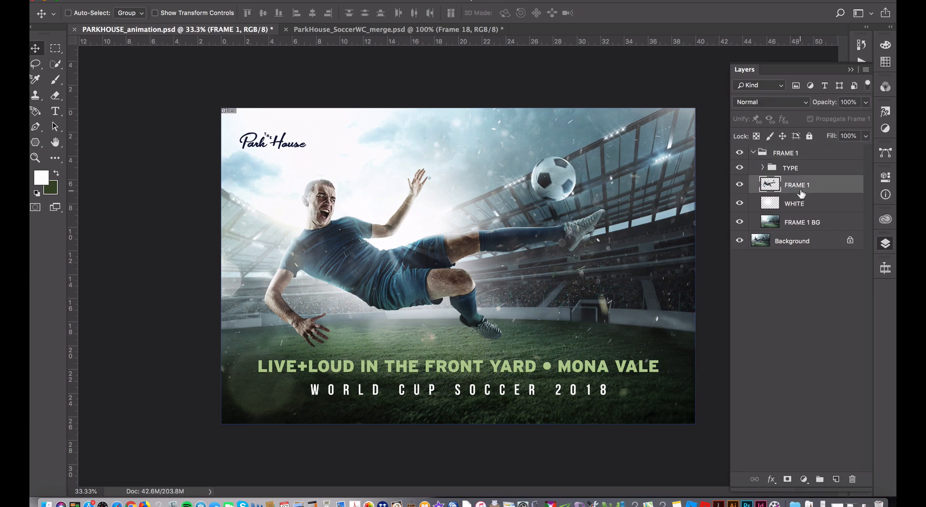
{"action": "left_click", "coordinate": [739, 185]}
{"action": "left_click", "coordinate": [740, 185]}
{"action": "left_click_drag", "start_coordinate": [546, 238], "coordinate": [548, 237]}
{"action": "left_click_drag", "start_coordinate": [584, 228], "coordinate": [562, 231]}
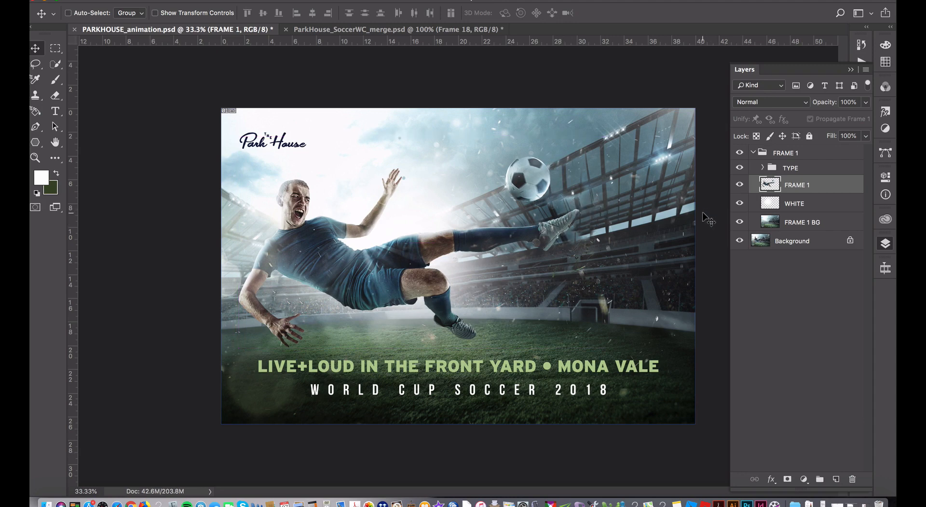
Duplicate the FRAME 1 group and rename the copy as FRAME 2.
{"action": "left_click", "coordinate": [754, 154]}
{"action": "left_click_drag", "start_coordinate": [763, 154], "coordinate": [836, 479]}
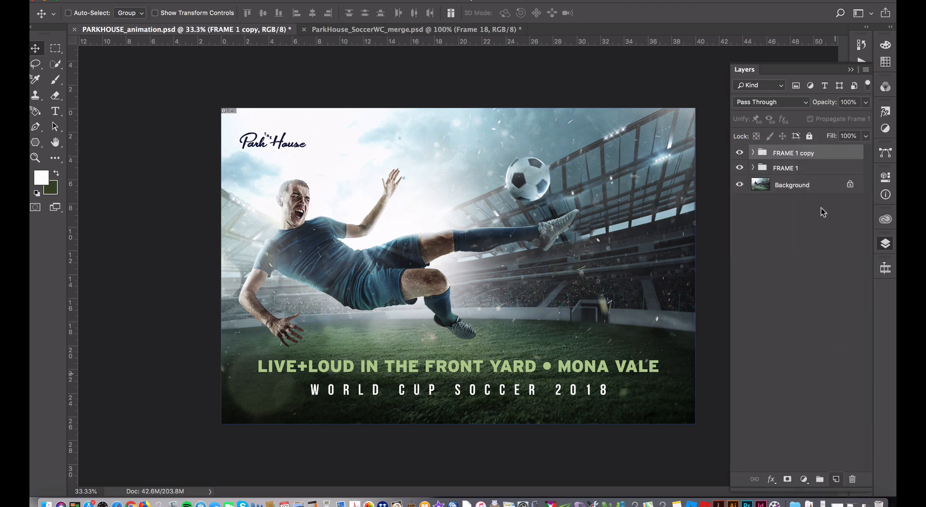
{"action": "double_click", "coordinate": [790, 152]}
{"action": "left_click_drag", "start_coordinate": [796, 153], "coordinate": [839, 152]}
{"action": "type", "text": "2"}
{"action": "key", "text": "Return"}
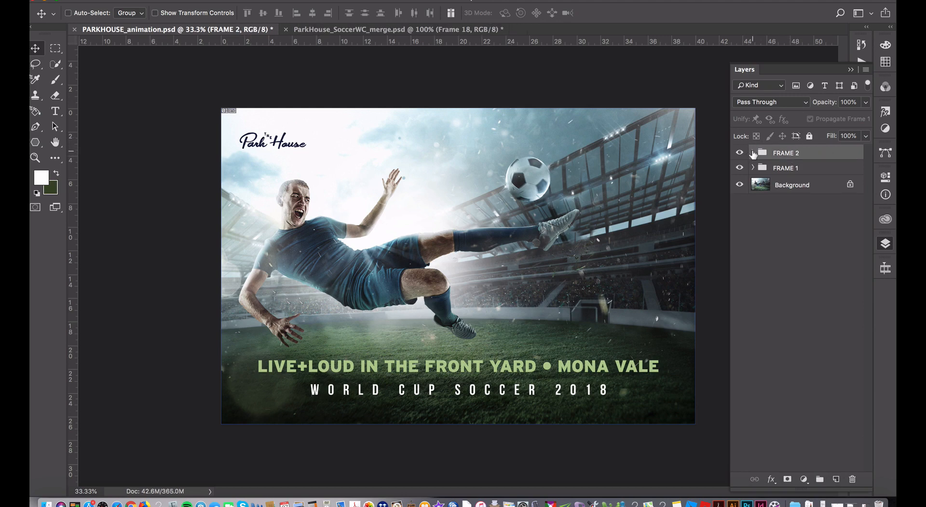
In the FRAME 2 group, nudge the player and ball slightly right and the FRAME 1 BG layer slightly left.
{"action": "left_click", "coordinate": [753, 152]}
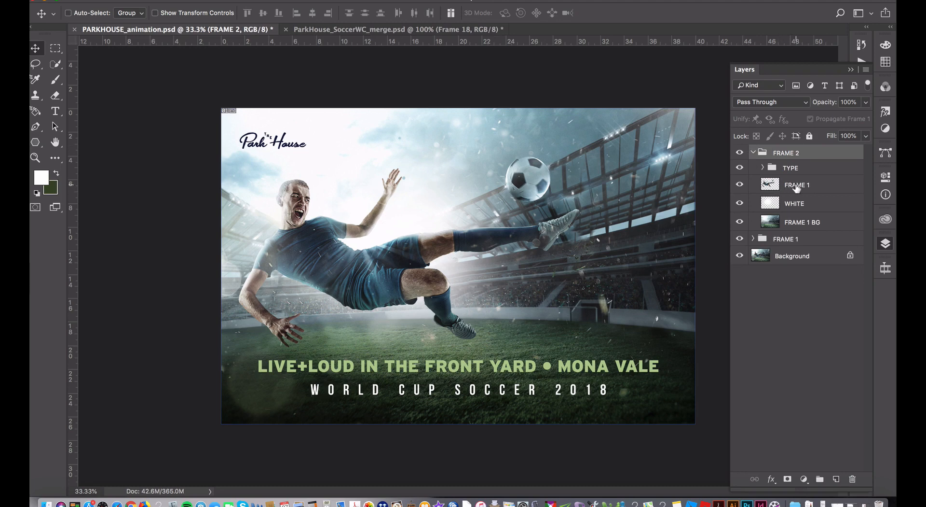
{"action": "left_click", "coordinate": [771, 186]}
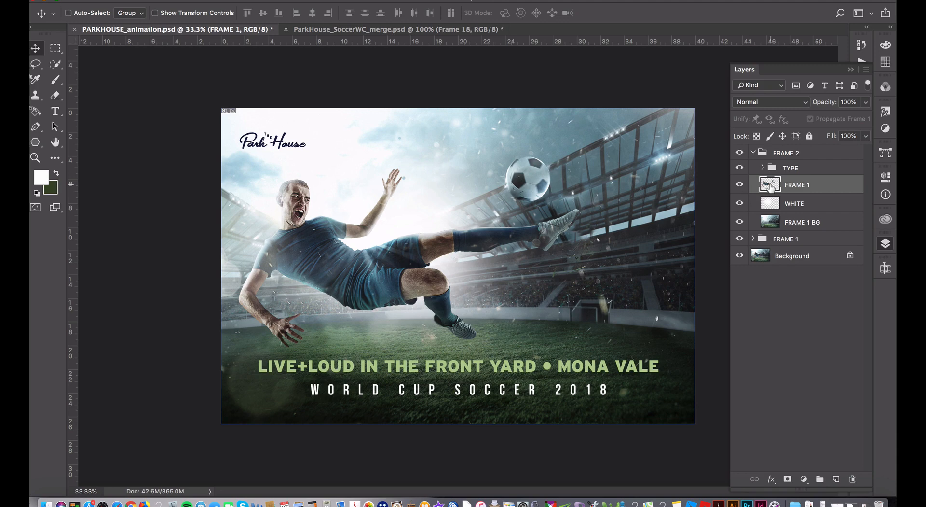
{"action": "key", "text": "shift+Right"}
{"action": "key", "text": "shift+Right"}
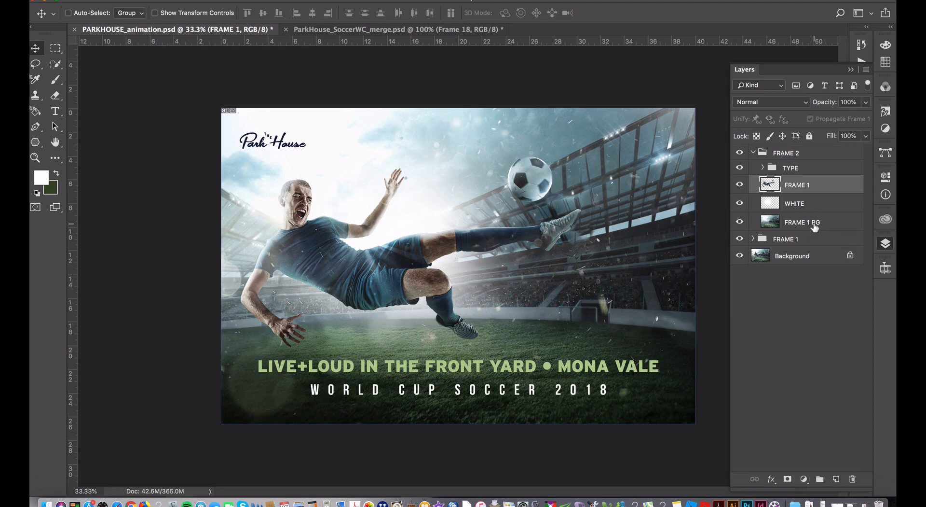
{"action": "left_click", "coordinate": [815, 227]}
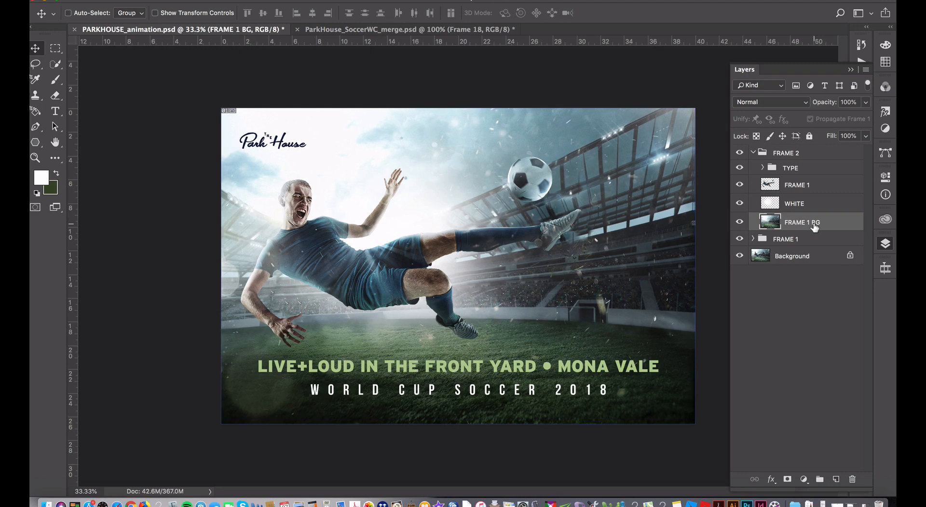
{"action": "left_click", "coordinate": [753, 153]}
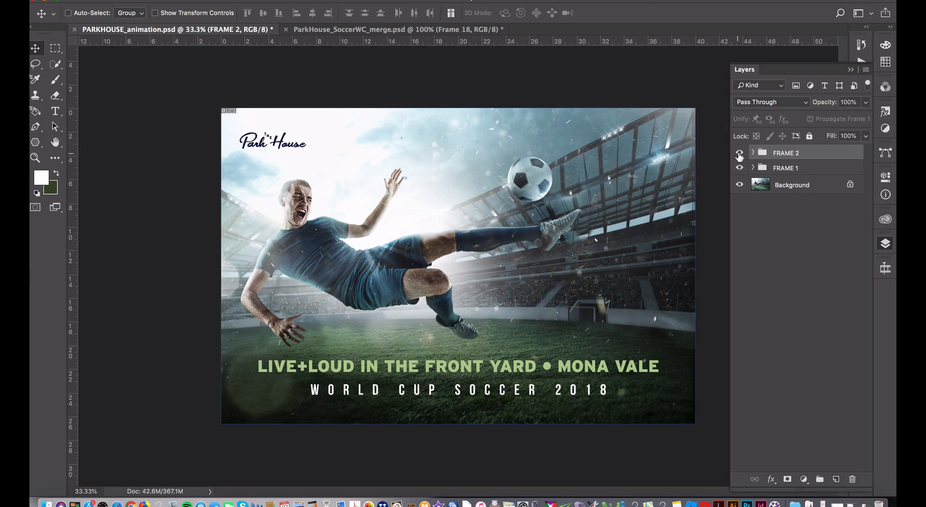
Compare FRAME 2 with FRAME 1 by toggling its visibility, and duplicate the FRAME 2 group as FRAME 3.
{"action": "left_click", "coordinate": [740, 154]}
{"action": "left_click", "coordinate": [740, 153]}
{"action": "left_click", "coordinate": [740, 153]}
{"action": "left_click", "coordinate": [740, 153]}
{"action": "left_click_drag", "start_coordinate": [763, 154], "coordinate": [836, 478]}
{"action": "double_click", "coordinate": [793, 154]}
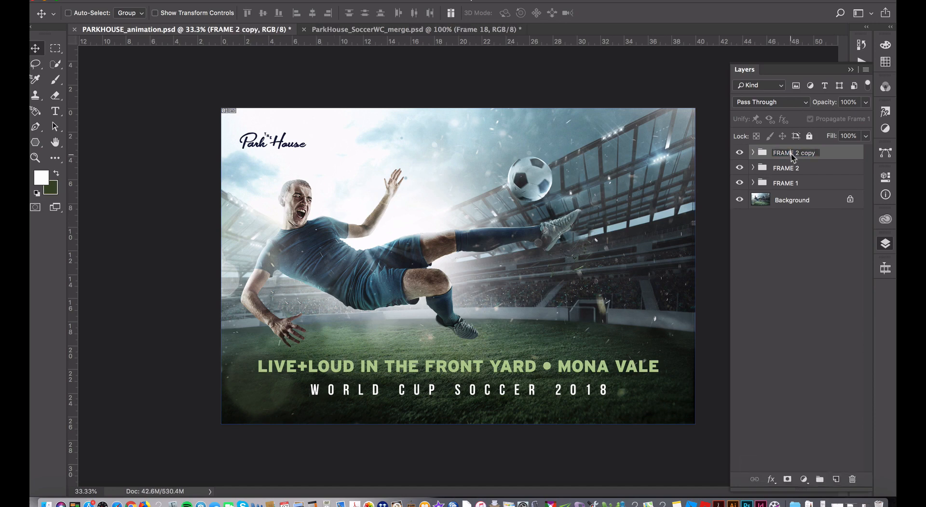
{"action": "type", "text": "FRAME 3"}
{"action": "key", "text": "Return"}
In the FRAME 3 group, nudge the player and ball slightly further right and the FRAME 1 BG layer slightly further left.
{"action": "left_click", "coordinate": [754, 152]}
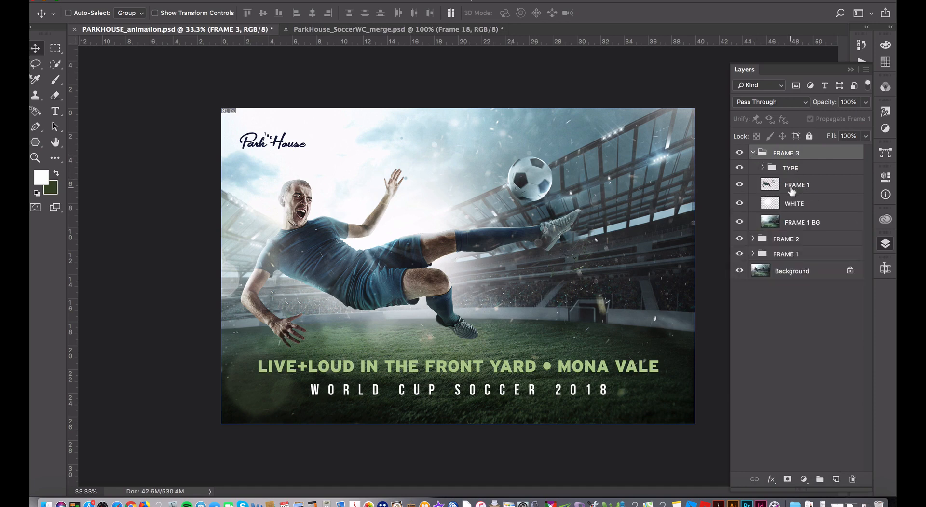
{"action": "left_click", "coordinate": [792, 189]}
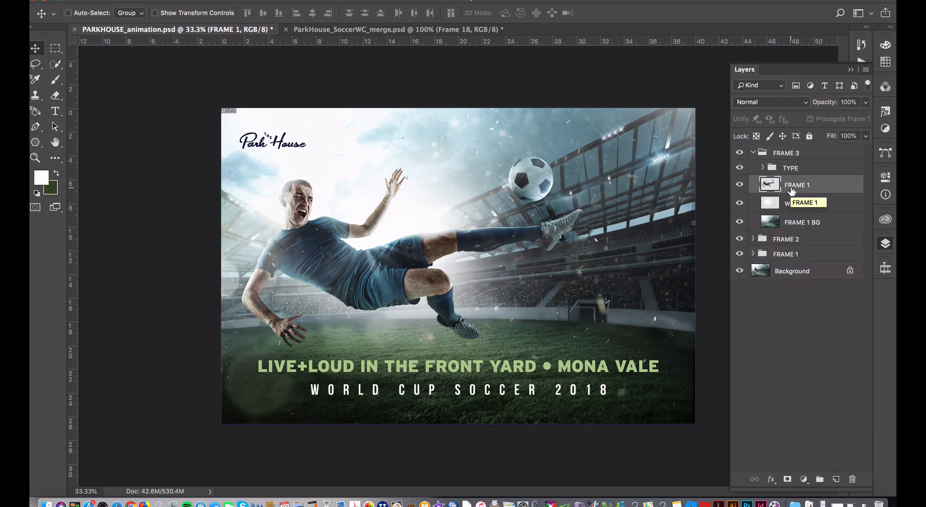
{"action": "left_click", "coordinate": [777, 224]}
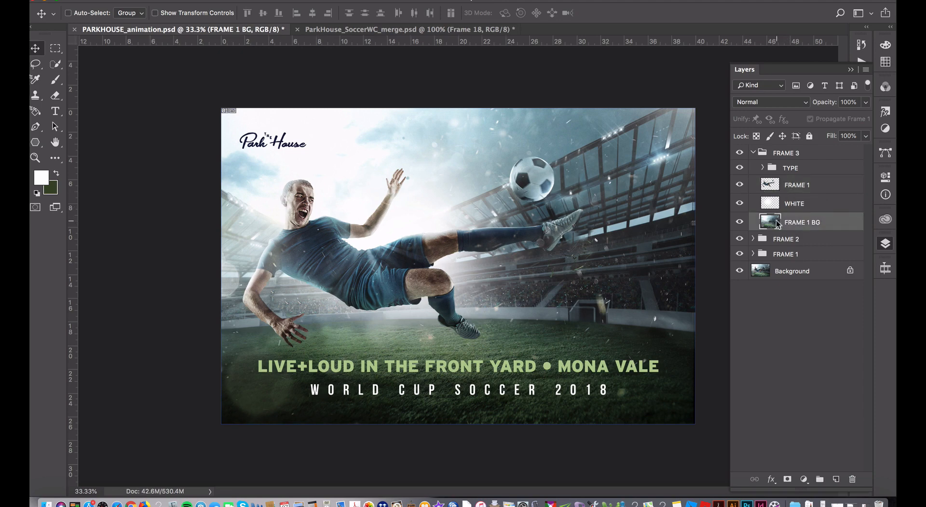
{"action": "left_click", "coordinate": [762, 167]}
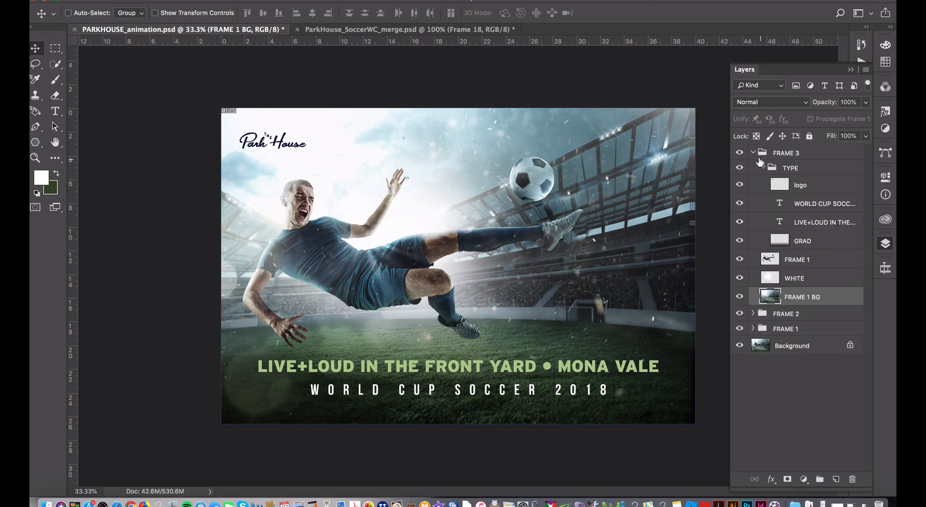
Duplicate the FRAME 3 group and rename the copy as FRAME 4.
{"action": "left_click", "coordinate": [753, 154]}
{"action": "left_click_drag", "start_coordinate": [770, 155], "coordinate": [836, 478]}
{"action": "double_click", "coordinate": [789, 153]}
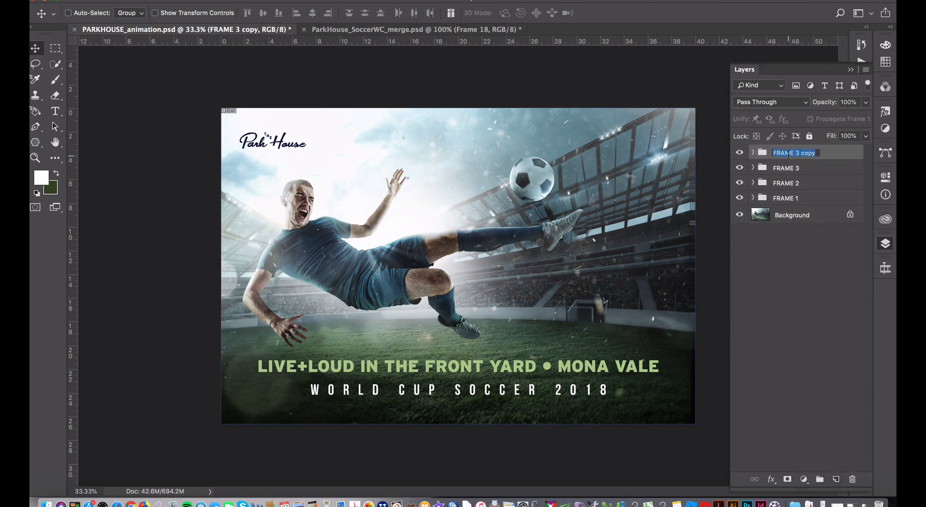
{"action": "left_click", "coordinate": [791, 155]}
{"action": "left_click_drag", "start_coordinate": [795, 153], "coordinate": [842, 154]}
{"action": "type", "text": "4"}
{"action": "key", "text": "Return"}
In the FRAME 4 group, nudge the player and ball slightly right and the FRAME 1 BG layer slightly left.
{"action": "left_click", "coordinate": [752, 152]}
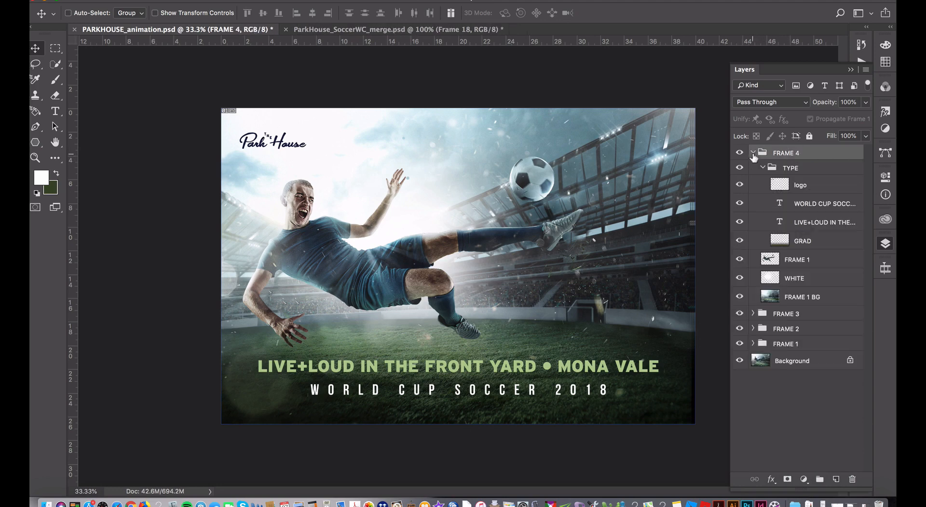
{"action": "left_click", "coordinate": [818, 207]}
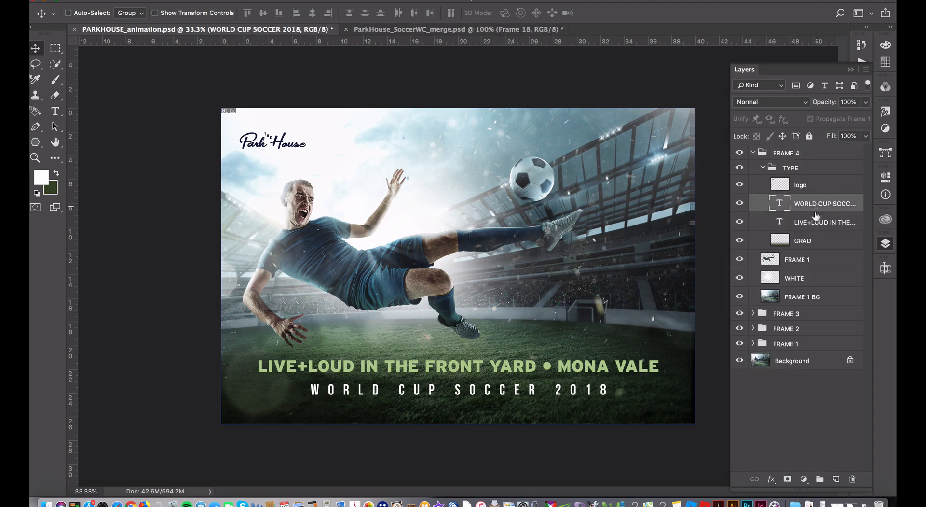
{"action": "left_click", "coordinate": [763, 168]}
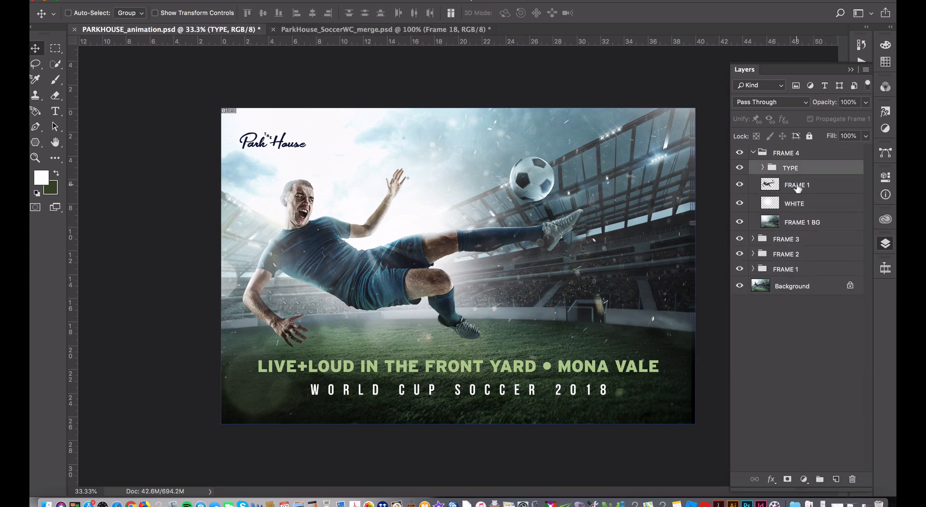
{"action": "left_click", "coordinate": [798, 188]}
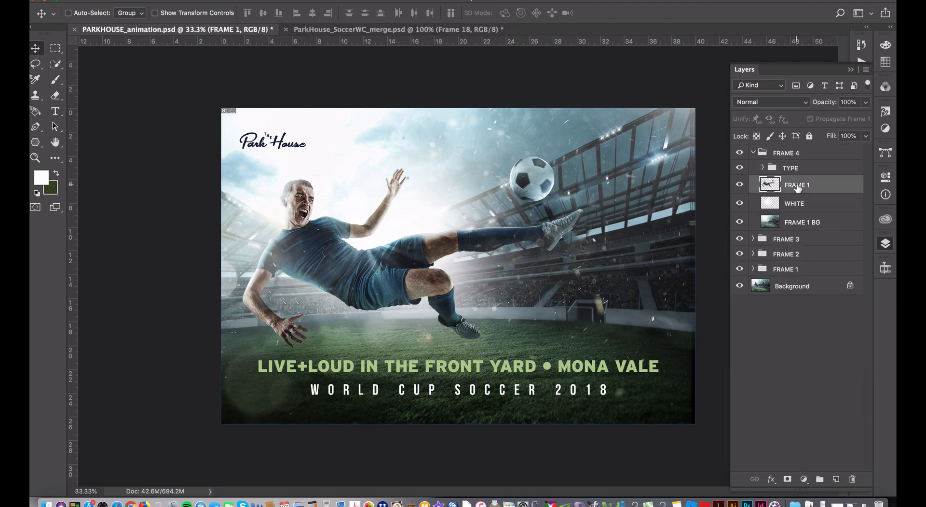
{"action": "left_click", "coordinate": [794, 220]}
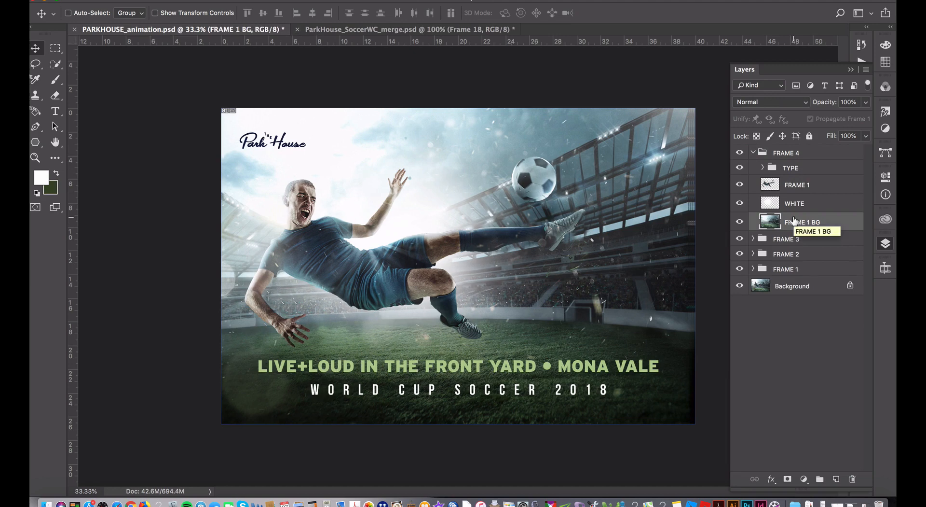
{"action": "left_click", "coordinate": [763, 169]}
{"action": "left_click", "coordinate": [762, 169]}
Duplicate the FRAME 4 group and rename the copy as FRAME 5.
{"action": "left_click", "coordinate": [753, 153]}
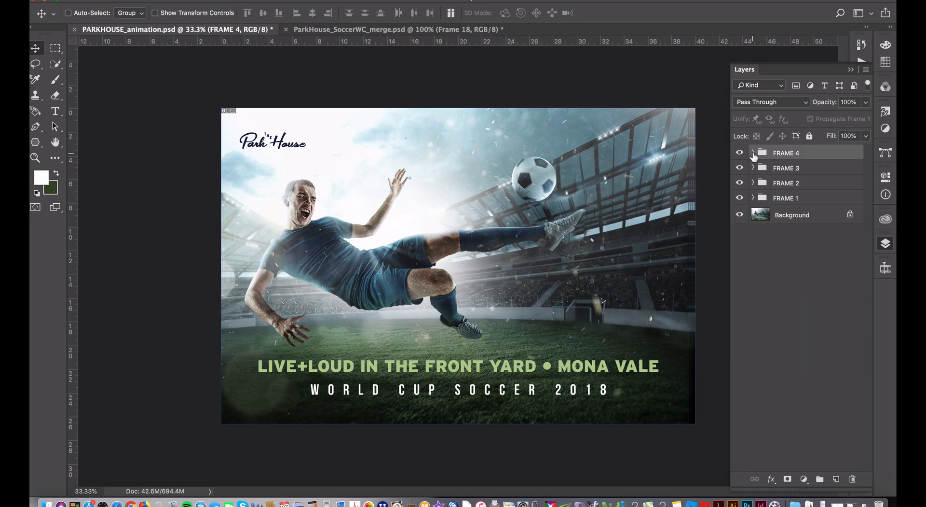
{"action": "left_click_drag", "start_coordinate": [767, 153], "coordinate": [836, 479]}
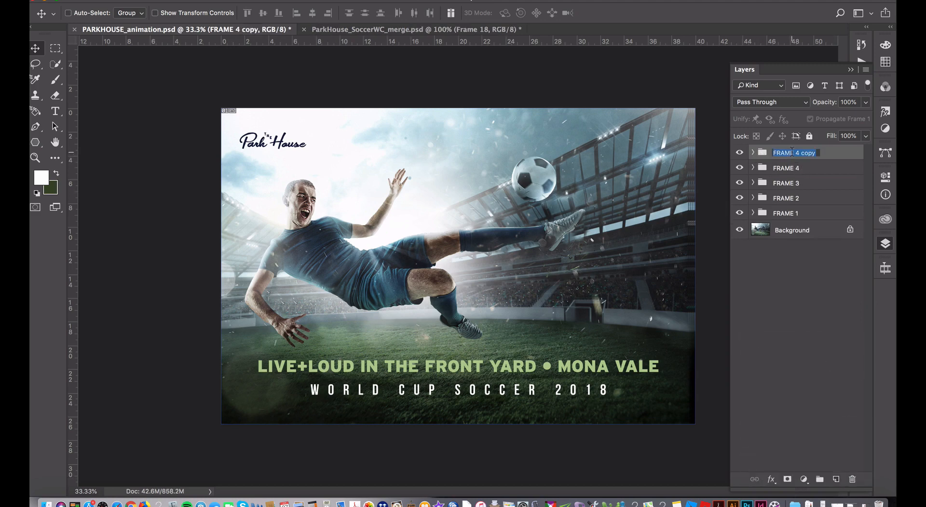
{"action": "double_click", "coordinate": [795, 153]}
{"action": "type", "text": "5"}
{"action": "key", "text": "Return"}
In the FRAME 5 group, nudge the player and ball slightly right and the FRAME 1 BG layer slightly left.
{"action": "left_click", "coordinate": [754, 154]}
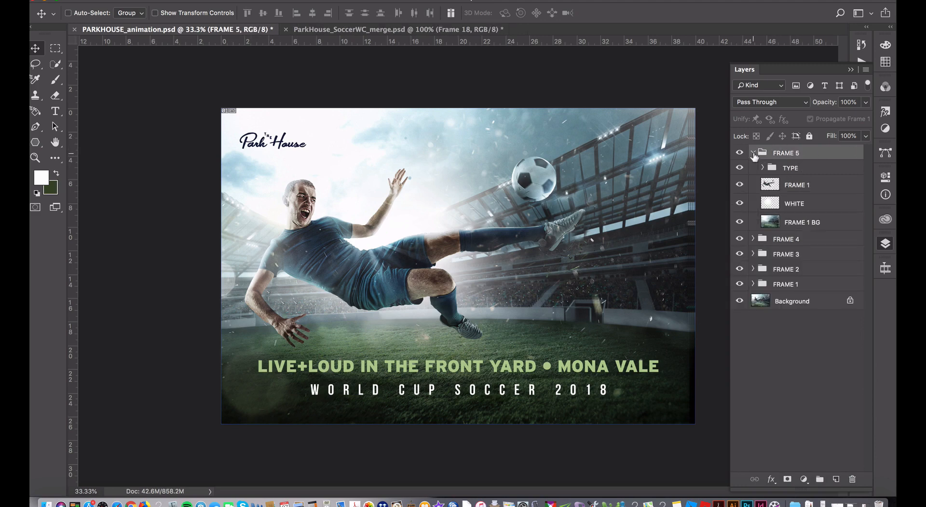
{"action": "left_click", "coordinate": [797, 189]}
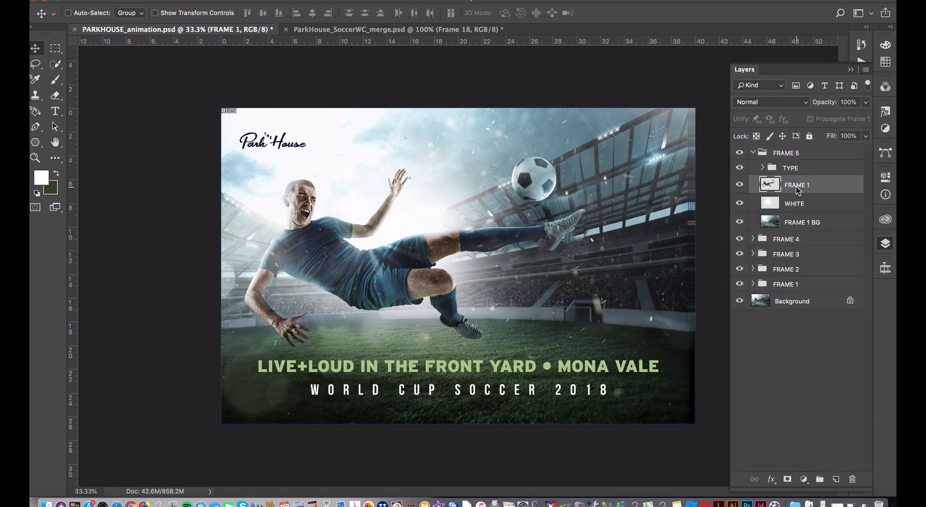
{"action": "left_click", "coordinate": [808, 224]}
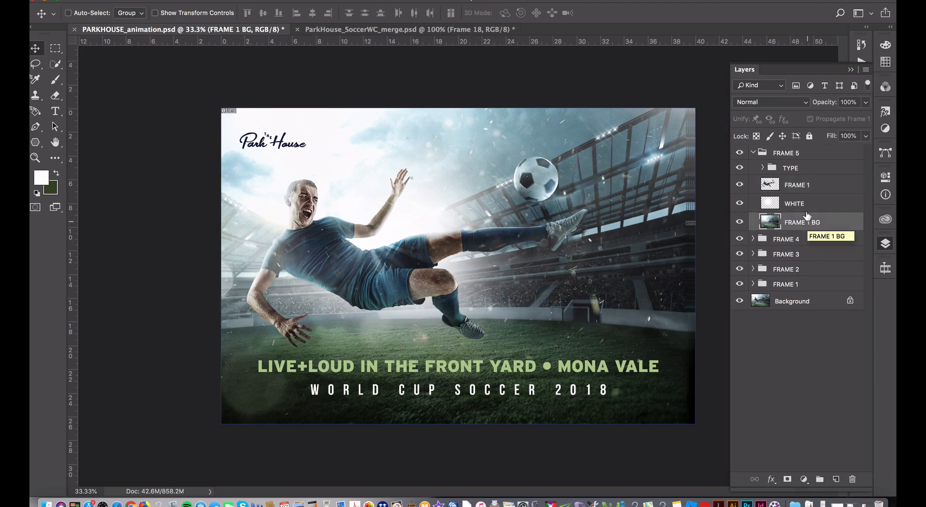
Duplicate the FRAME 5 group and rename the copy as FRAME 6.
{"action": "left_click", "coordinate": [753, 153]}
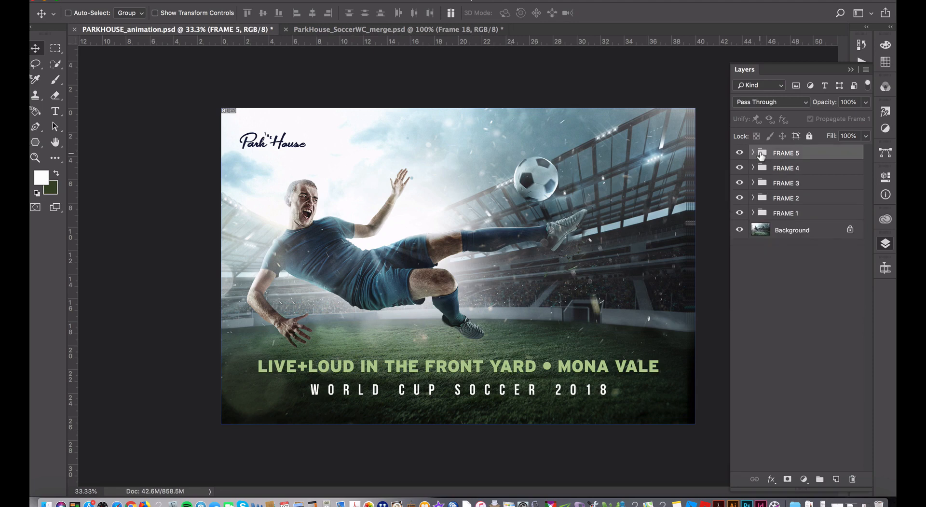
{"action": "left_click_drag", "start_coordinate": [762, 154], "coordinate": [836, 478]}
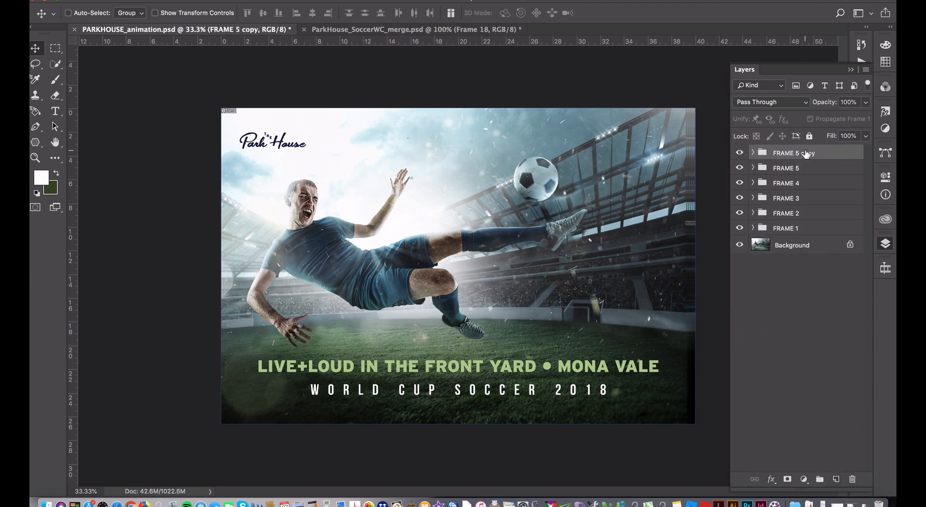
{"action": "double_click", "coordinate": [815, 153]}
{"action": "type", "text": "6"}
{"action": "key", "text": "Return"}
In the FRAME 6 group, nudge the player and ball slightly right and the FRAME 1 BG layer slightly left.
{"action": "left_click", "coordinate": [754, 152]}
{"action": "left_click", "coordinate": [807, 187]}
{"action": "key", "text": "shift+Right"}
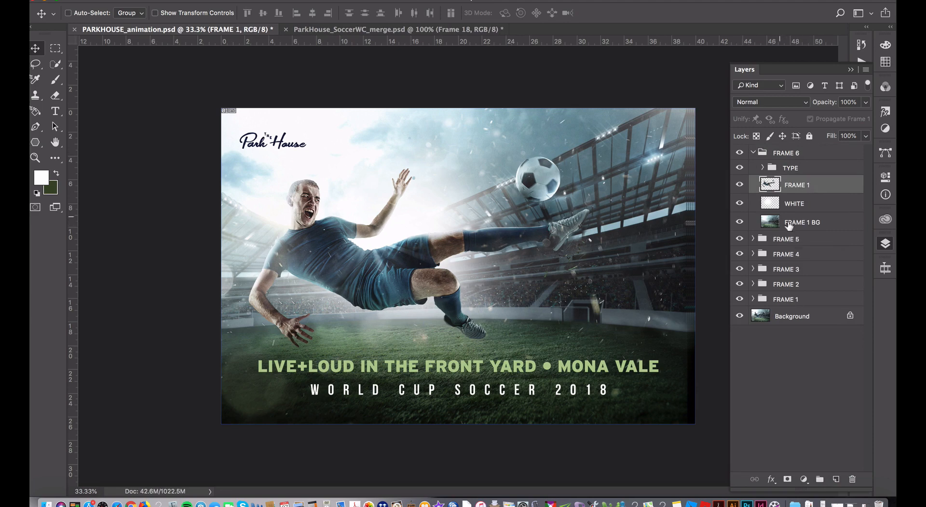
{"action": "left_click", "coordinate": [792, 221]}
{"action": "key", "text": "shift+Left"}
Duplicate the FRAME 6 group and rename the copy as FRAME 7.
{"action": "left_click", "coordinate": [753, 152]}
{"action": "left_click_drag", "start_coordinate": [791, 152], "coordinate": [836, 478]}
{"action": "double_click", "coordinate": [791, 153]}
{"action": "type", "text": "FRAME 7"}
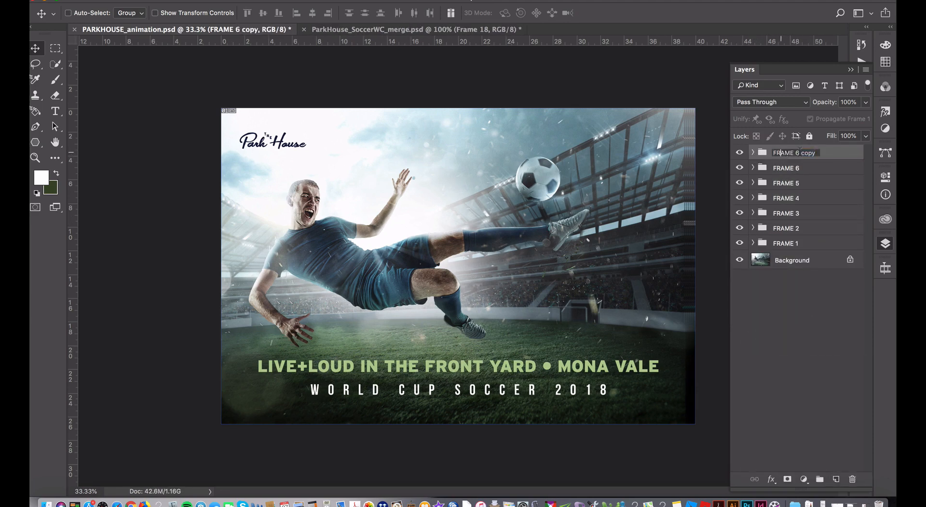
{"action": "key", "text": "Return"}
In the FRAME 7 group, nudge the player and ball slightly right and the FRAME 1 BG layer slightly left.
{"action": "left_click", "coordinate": [753, 152]}
{"action": "left_click", "coordinate": [806, 185]}
{"action": "key", "text": "shift+Right"}
{"action": "left_click", "coordinate": [792, 221]}
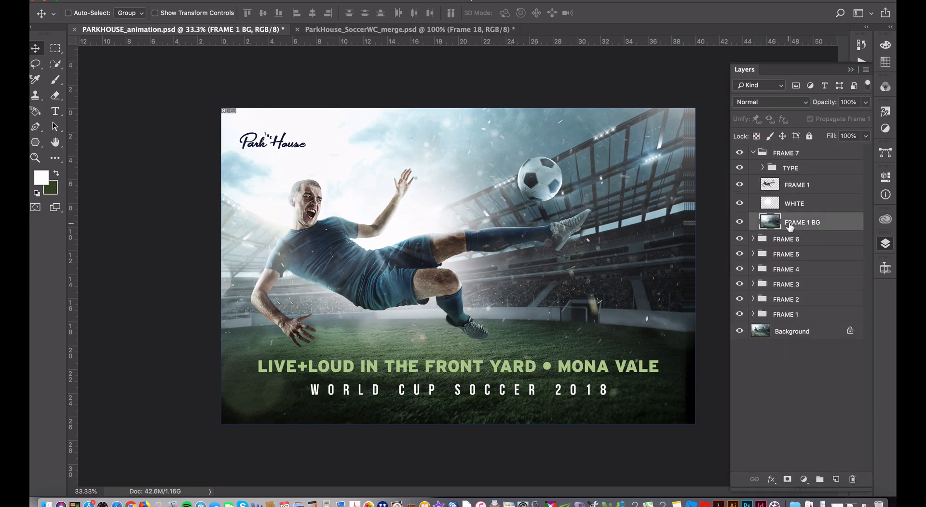
{"action": "key", "text": "shift+Left"}
Duplicate the FRAME 7 group and rename the copy as FRAME 8.
{"action": "left_click", "coordinate": [753, 153]}
{"action": "left_click_drag", "start_coordinate": [792, 152], "coordinate": [836, 479]}
{"action": "double_click", "coordinate": [796, 153]}
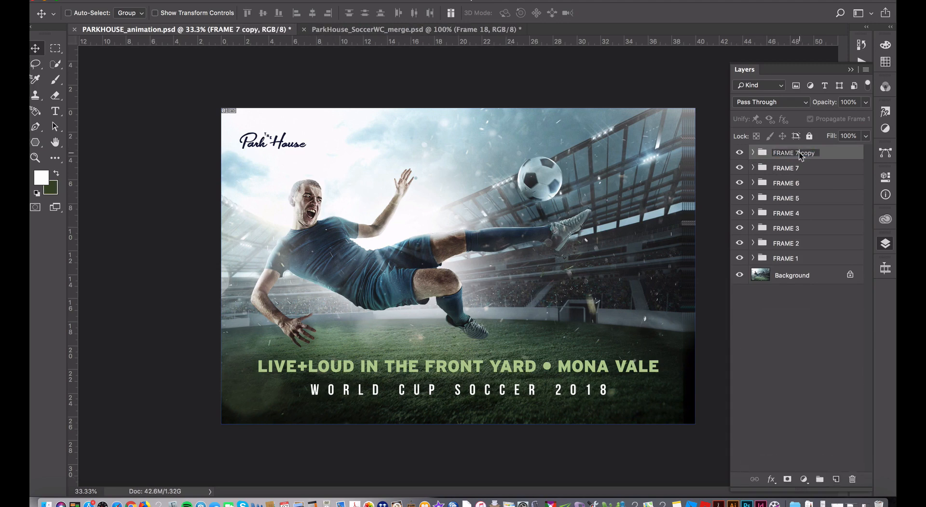
{"action": "type", "text": "8"}
{"action": "key", "text": "Return"}
In the FRAME 8 group, nudge the player and ball slightly right and the FRAME 1 BG layer slightly left.
{"action": "left_click", "coordinate": [753, 152]}
{"action": "left_click", "coordinate": [797, 185]}
{"action": "key", "text": "shift+Right"}
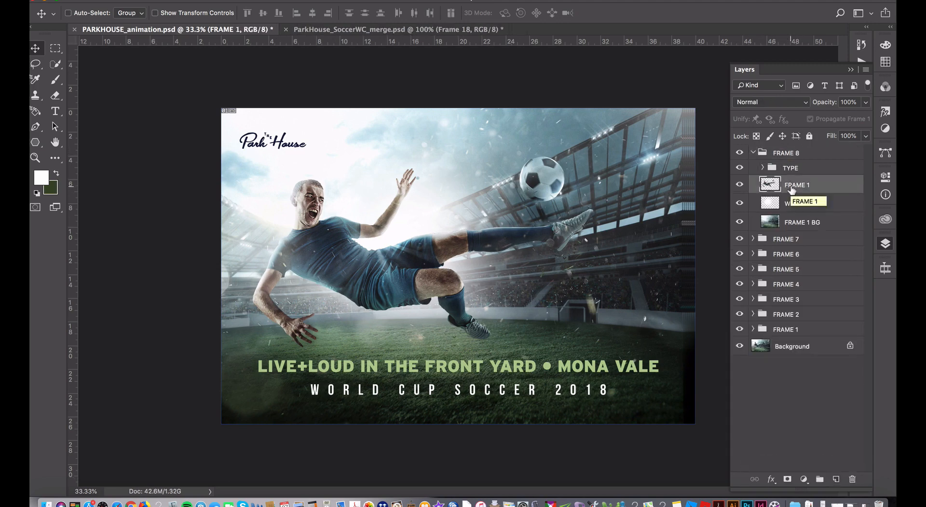
{"action": "left_click", "coordinate": [796, 223]}
{"action": "key", "text": "shift+Left"}
Duplicate the FRAME 8 group and rename the copy as FRAME 9.
{"action": "left_click", "coordinate": [753, 152]}
{"action": "left_click_drag", "start_coordinate": [791, 152], "coordinate": [836, 479]}
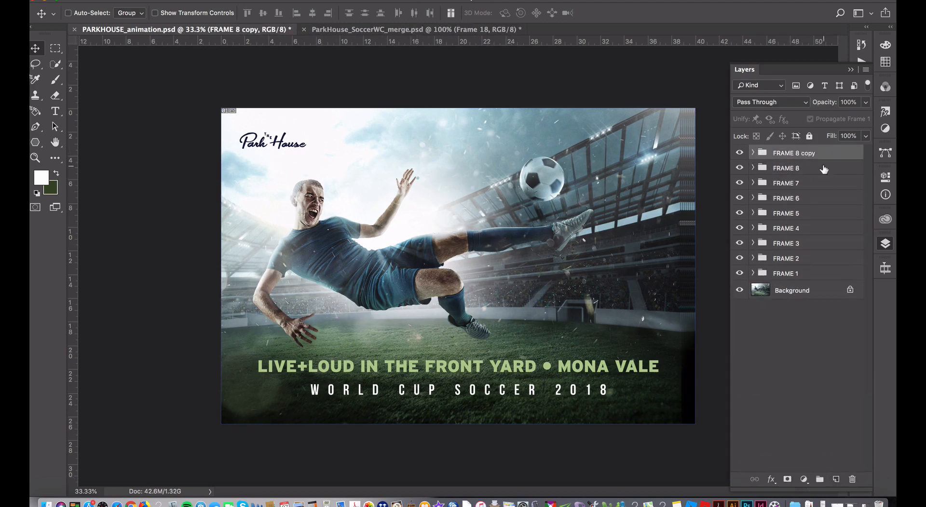
{"action": "double_click", "coordinate": [798, 152]}
{"action": "type", "text": "9"}
{"action": "key", "text": "Return"}
In the FRAME 9 group, nudge the player and ball slightly right and the FRAME 1 BG layer slightly left.
{"action": "left_click", "coordinate": [753, 153]}
{"action": "left_click", "coordinate": [797, 185]}
{"action": "key", "text": "shift+Right"}
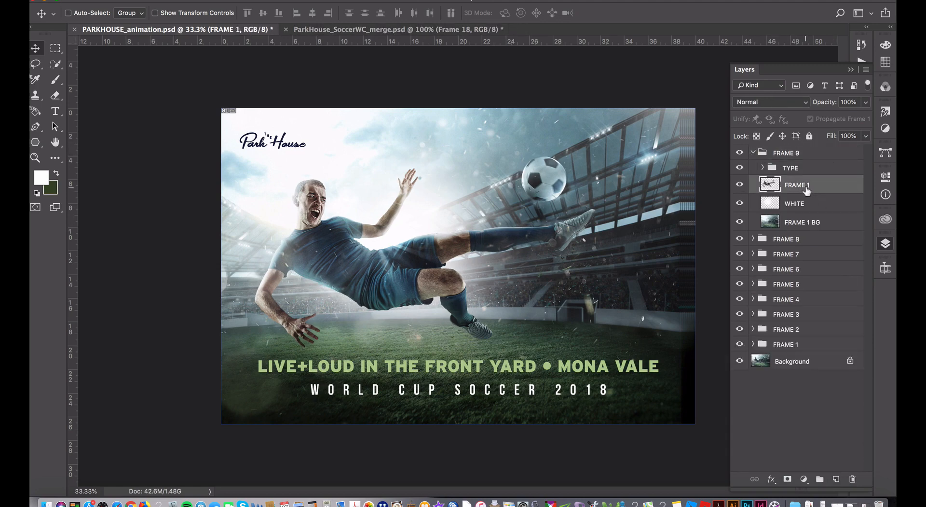
{"action": "left_click", "coordinate": [798, 222]}
Duplicate the FRAME 9 group and rename the copy as FRAME 10.
{"action": "left_click", "coordinate": [753, 152]}
{"action": "left_click_drag", "start_coordinate": [791, 153], "coordinate": [836, 478]}
{"action": "double_click", "coordinate": [797, 152]}
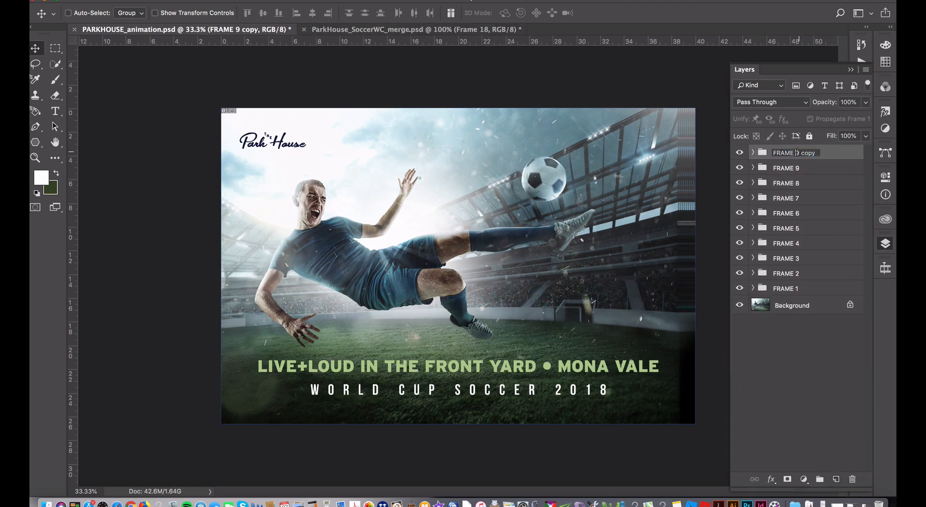
{"action": "type", "text": "10"}
In the FRAME 10 group, nudge the player and ball slightly right and the FRAME 1 BG layer slightly left.
{"action": "left_click", "coordinate": [753, 153]}
{"action": "left_click", "coordinate": [802, 185]}
{"action": "key", "text": "shift+Right"}
{"action": "left_click", "coordinate": [782, 222]}
{"action": "key", "text": "shift+Left"}
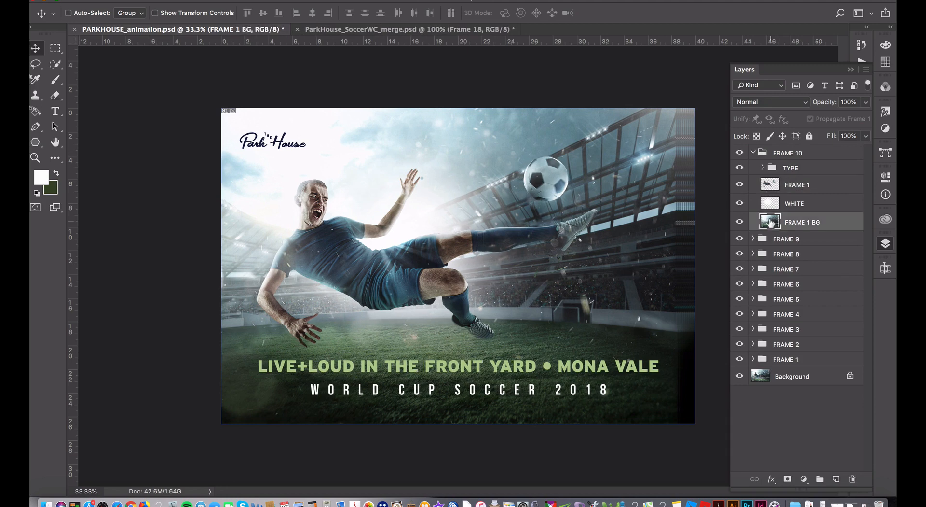
{"action": "left_click", "coordinate": [753, 164]}
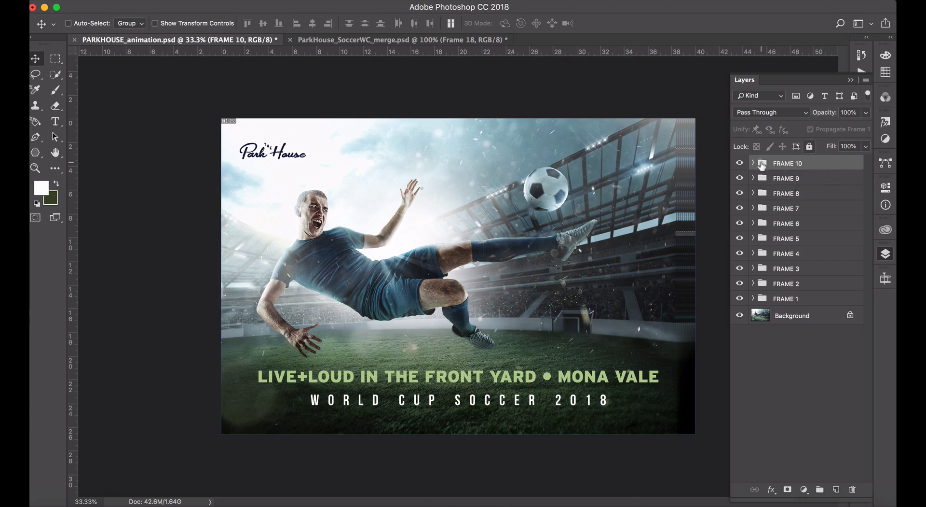
{"action": "mouse_move", "coordinate": [741, 166]}
{"action": "left_mouse_down"}
{"action": "mouse_move", "coordinate": [741, 295]}
{"action": "mouse_move", "coordinate": [740, 164]}
{"action": "left_mouse_up"}
Duplicate the FRAME 9 and FRAME 8 groups, moving each copy in turn above all other layers for the return motion.
{"action": "left_click_drag", "start_coordinate": [764, 181], "coordinate": [837, 488]}
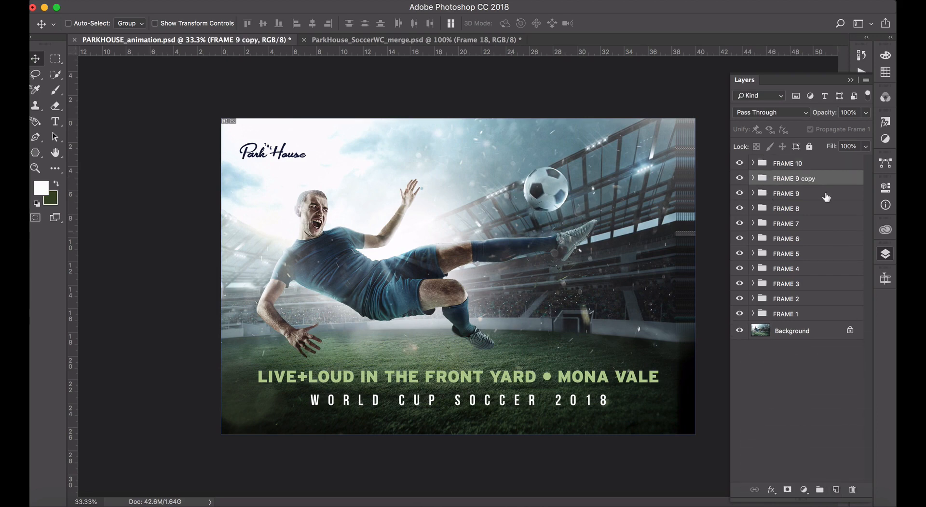
{"action": "left_click_drag", "start_coordinate": [821, 180], "coordinate": [817, 157]}
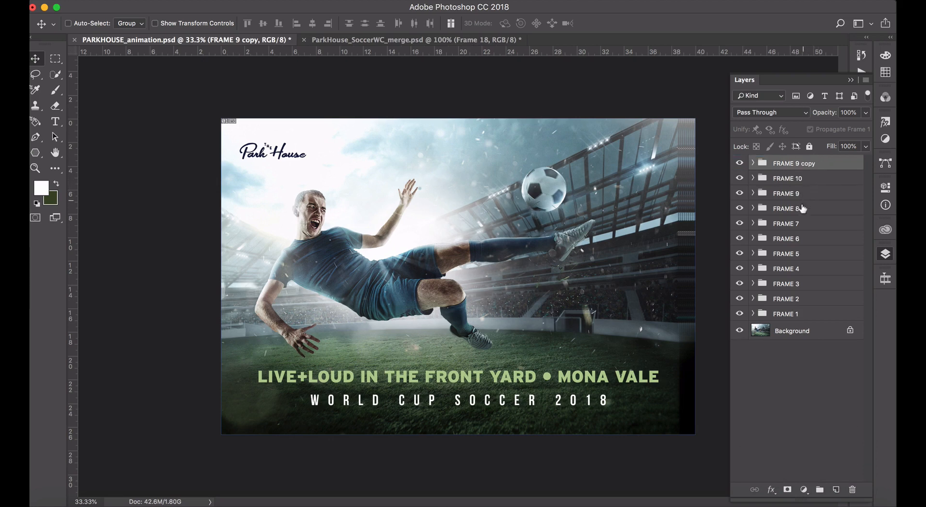
{"action": "left_click_drag", "start_coordinate": [803, 208], "coordinate": [838, 487]}
{"action": "left_click_drag", "start_coordinate": [818, 207], "coordinate": [816, 157]}
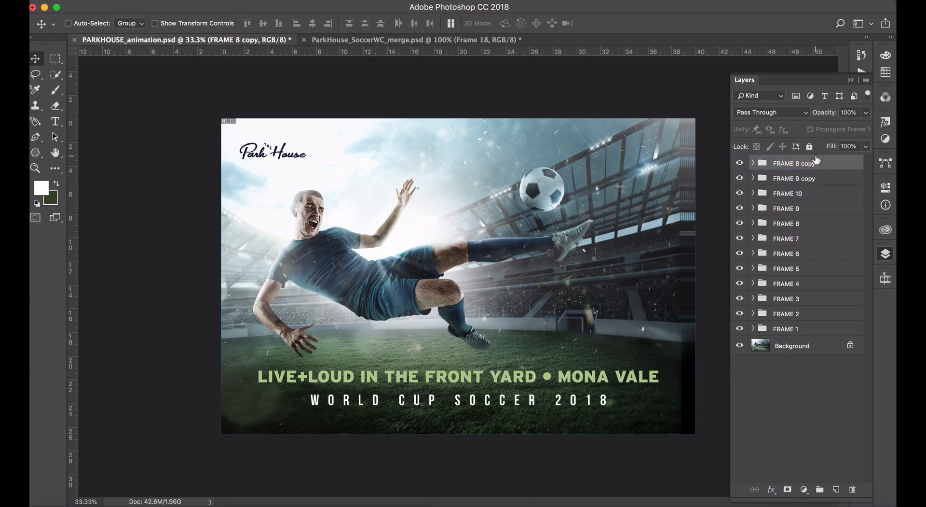
Duplicate the FRAME 7 and FRAME 6 groups, moving each copy in turn above all other layers.
{"action": "left_click", "coordinate": [805, 225]}
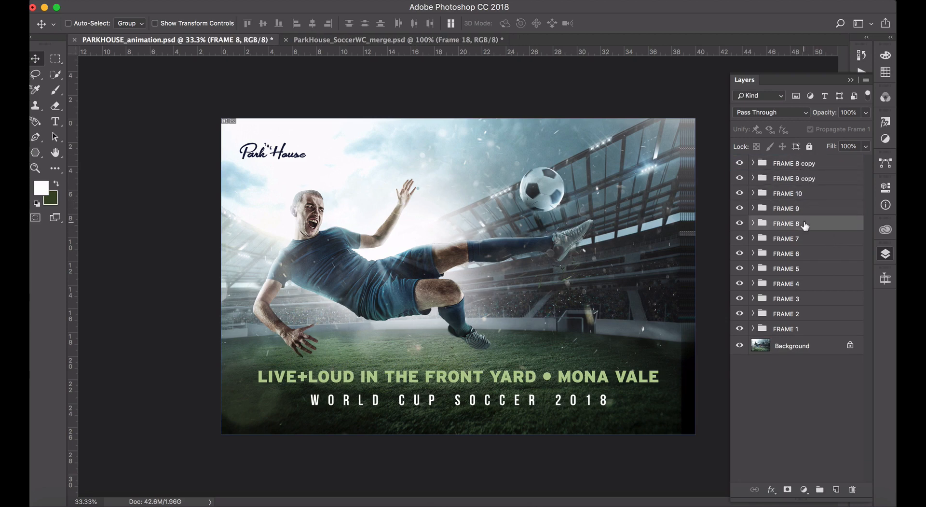
{"action": "left_click_drag", "start_coordinate": [805, 240], "coordinate": [836, 489]}
{"action": "left_click_drag", "start_coordinate": [813, 240], "coordinate": [809, 155]}
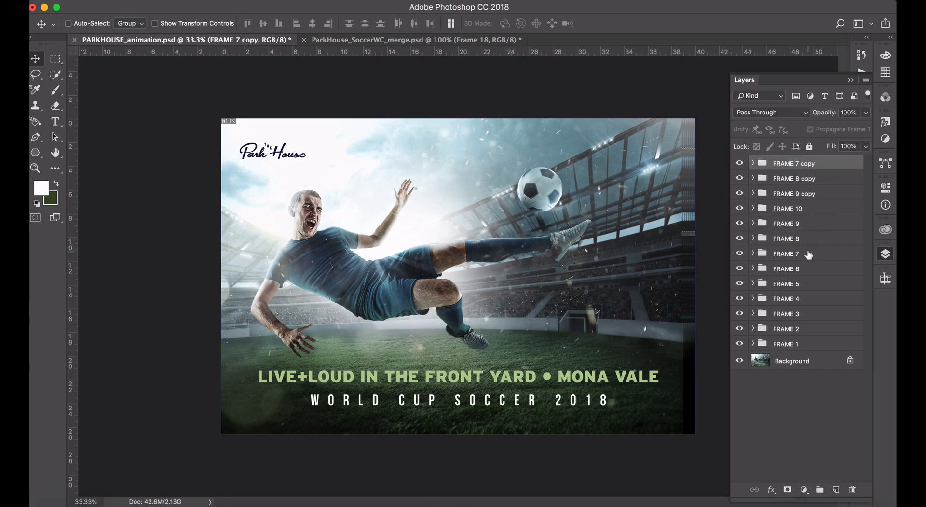
{"action": "left_click", "coordinate": [809, 271]}
{"action": "left_click_drag", "start_coordinate": [809, 271], "coordinate": [836, 488]}
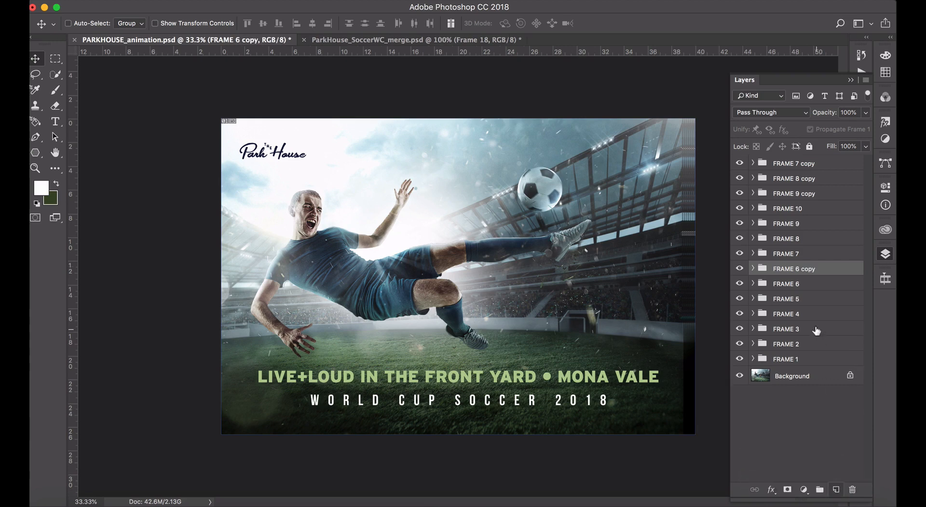
{"action": "left_click_drag", "start_coordinate": [816, 268], "coordinate": [816, 160]}
Duplicate the FRAME 5 and FRAME 4 groups, moving each copy in turn above all other layers.
{"action": "left_click_drag", "start_coordinate": [815, 298], "coordinate": [836, 489]}
{"action": "left_click_drag", "start_coordinate": [826, 301], "coordinate": [819, 157]}
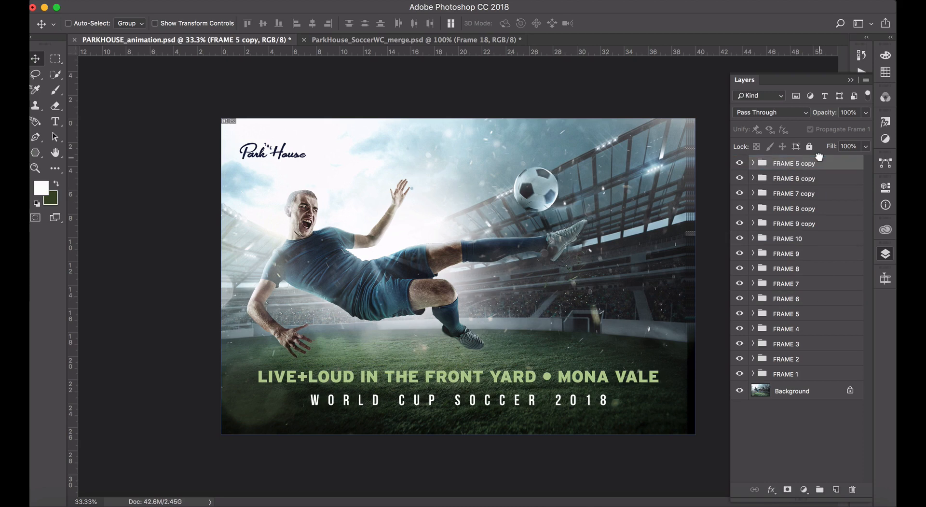
{"action": "left_click", "coordinate": [804, 332]}
{"action": "left_click_drag", "start_coordinate": [804, 332], "coordinate": [837, 489]}
{"action": "left_click_drag", "start_coordinate": [823, 328], "coordinate": [817, 157]}
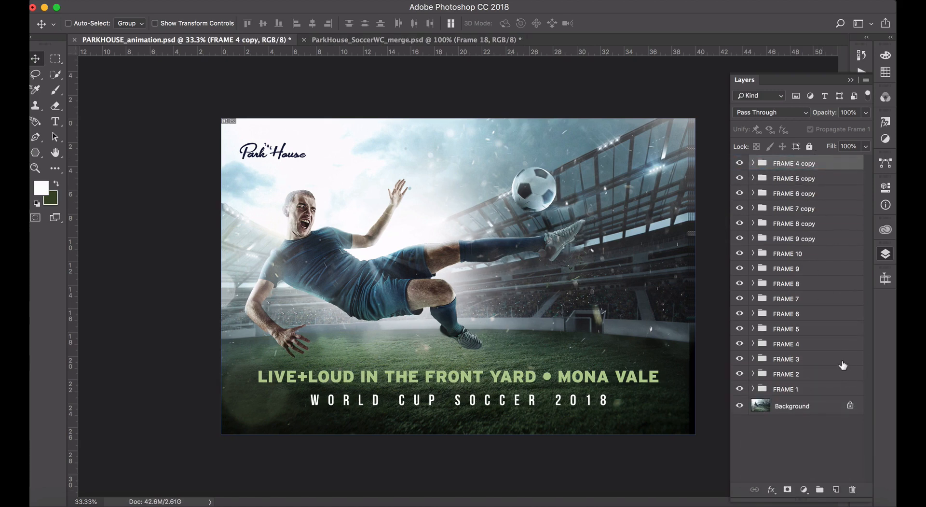
Duplicate the FRAME 3 and FRAME 2 groups, moving each copy in turn above all other layers.
{"action": "left_click_drag", "start_coordinate": [820, 365], "coordinate": [838, 489]}
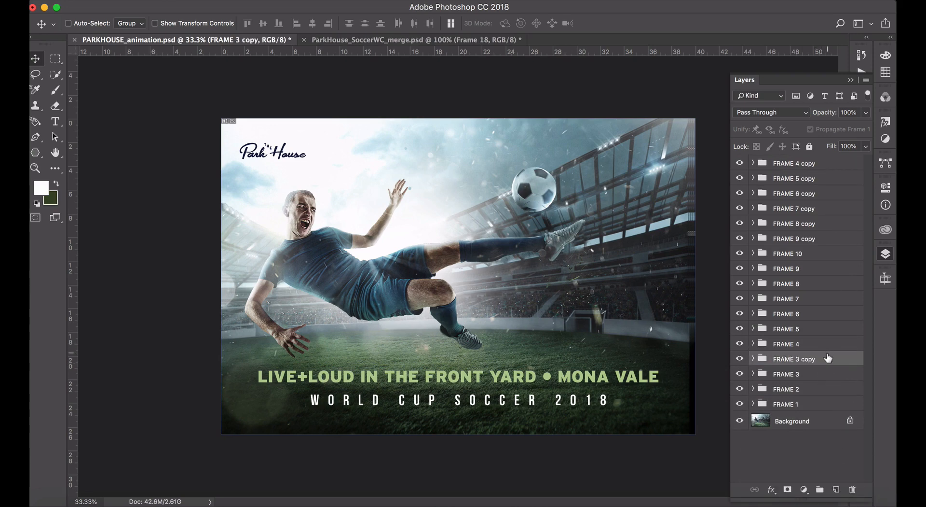
{"action": "left_click_drag", "start_coordinate": [827, 358], "coordinate": [815, 158]}
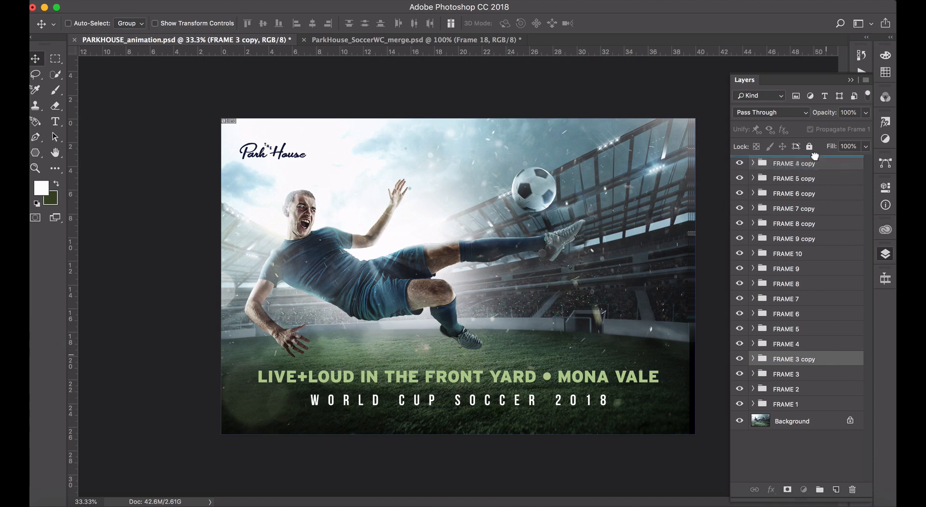
{"action": "left_click_drag", "start_coordinate": [821, 388], "coordinate": [836, 488]}
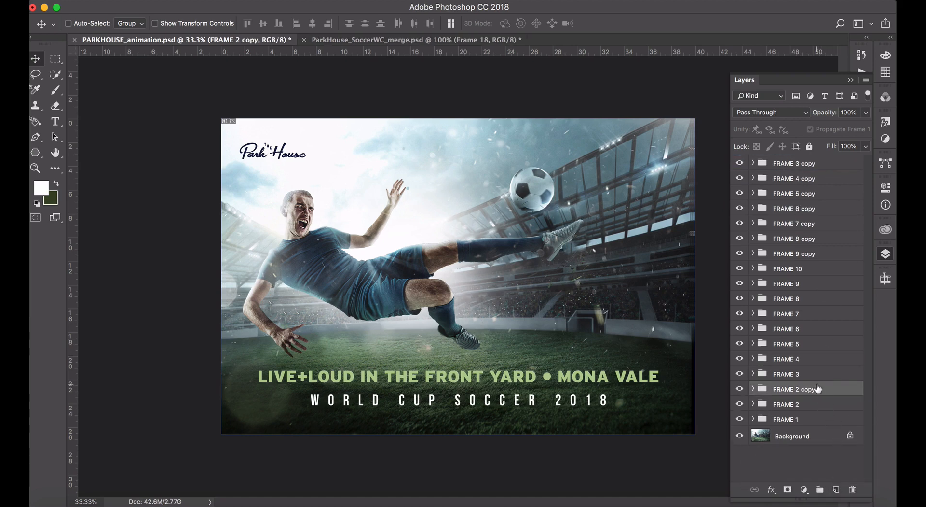
{"action": "left_click_drag", "start_coordinate": [820, 390], "coordinate": [819, 157]}
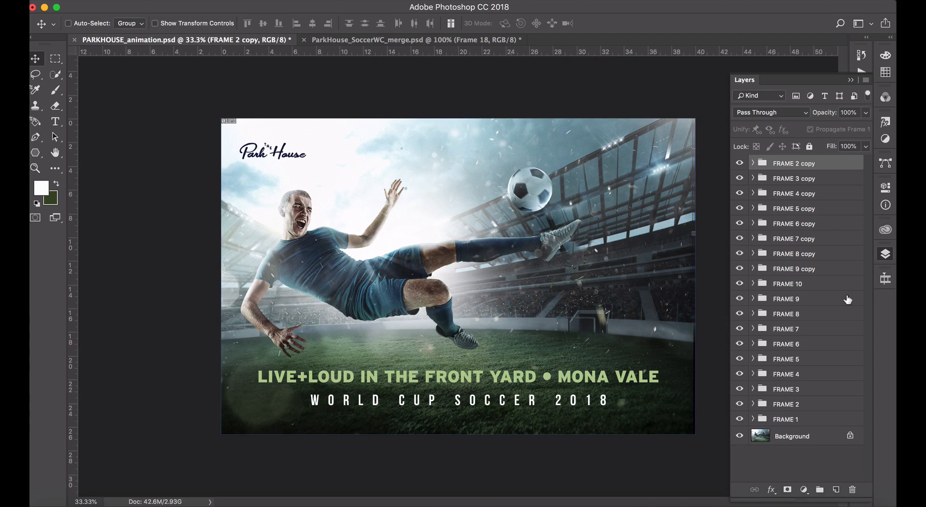
Save the document, and rename the FRAME 9 copy group to FRAME 11 and the FRAME 8 copy group to FRAME 12.
{"action": "key", "text": "super+s"}
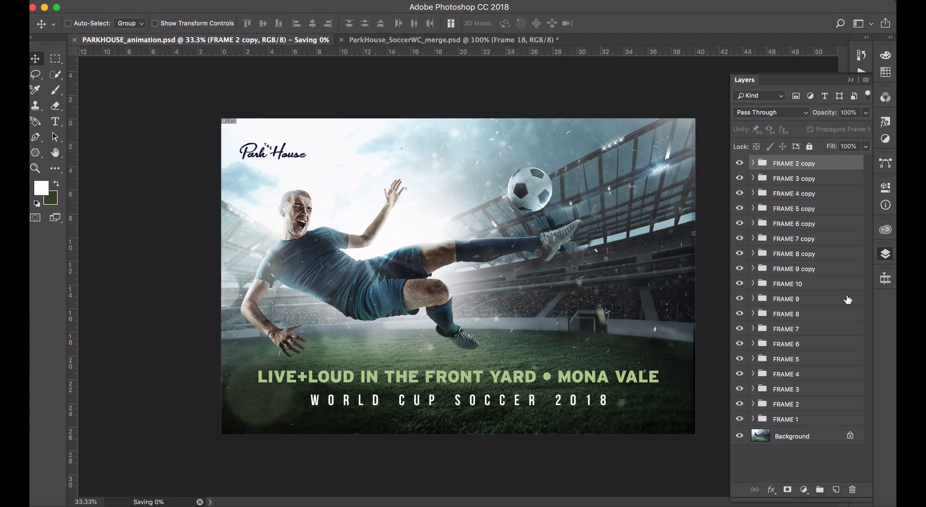
{"action": "double_click", "coordinate": [805, 269]}
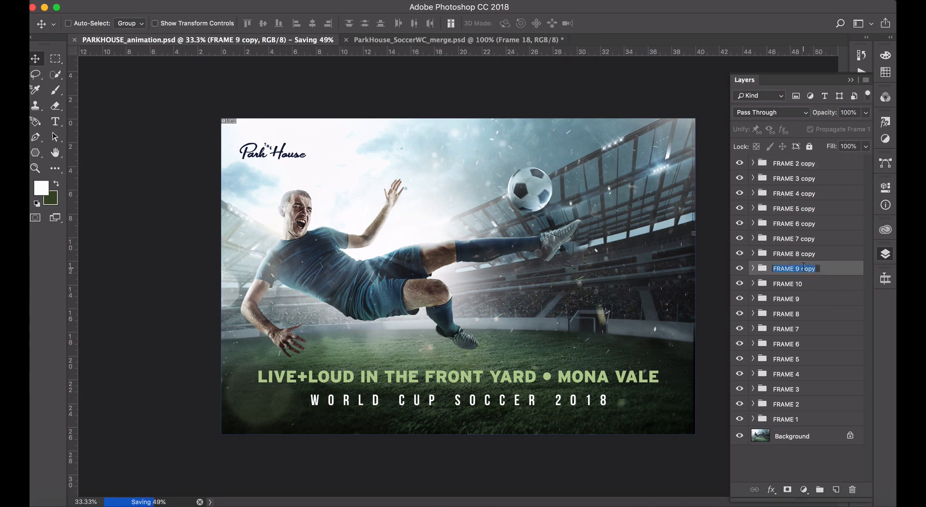
{"action": "left_click_drag", "start_coordinate": [795, 268], "coordinate": [848, 273]}
{"action": "type", "text": "11"}
{"action": "double_click", "coordinate": [805, 254]}
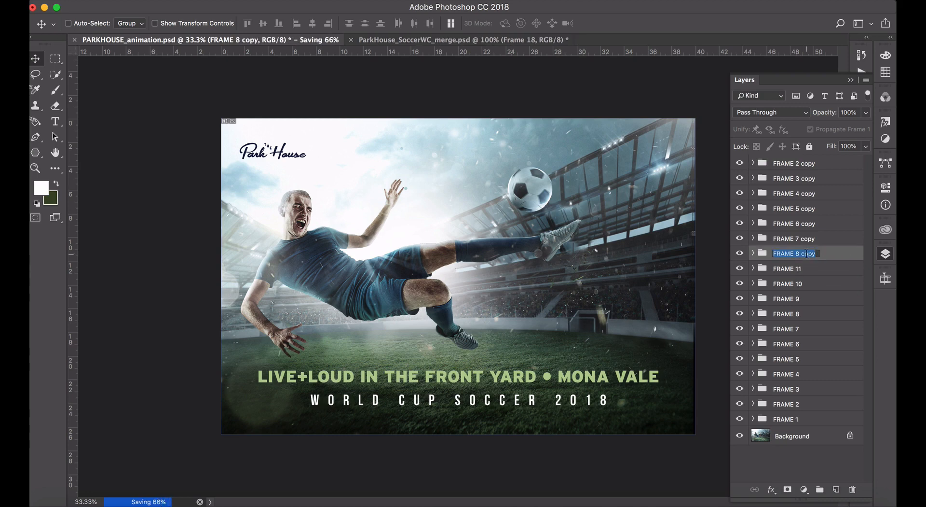
{"action": "left_click_drag", "start_coordinate": [795, 255], "coordinate": [826, 254]}
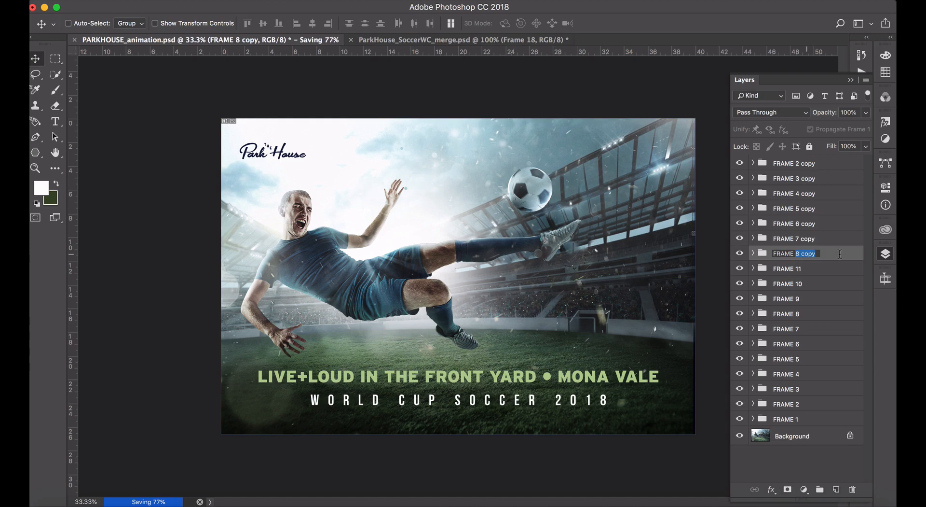
{"action": "type", "text": "12"}
Rename the FRAME 7 copy group to FRAME 13 and the FRAME 6 copy group to FRAME 14.
{"action": "double_click", "coordinate": [806, 239]}
{"action": "left_click", "coordinate": [799, 238]}
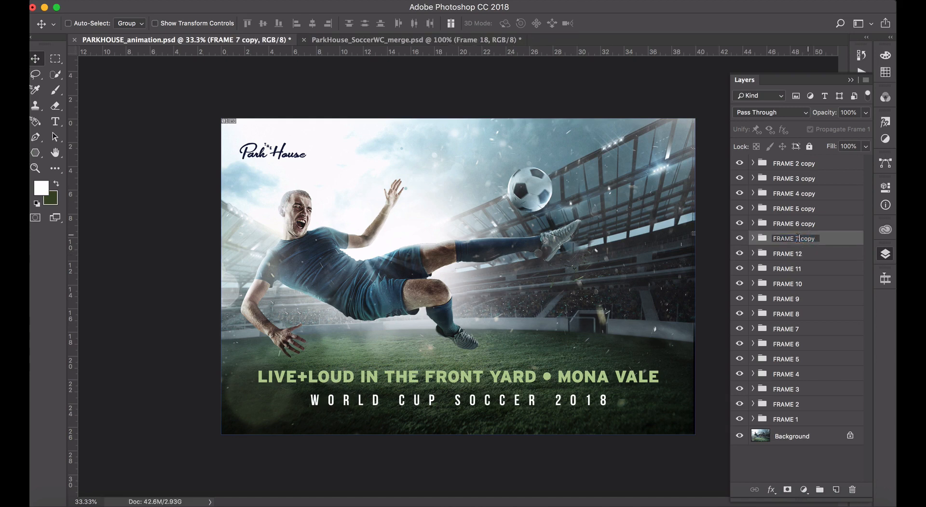
{"action": "left_click_drag", "start_coordinate": [796, 238], "coordinate": [816, 238]}
{"action": "type", "text": "13"}
{"action": "left_click", "coordinate": [802, 225]}
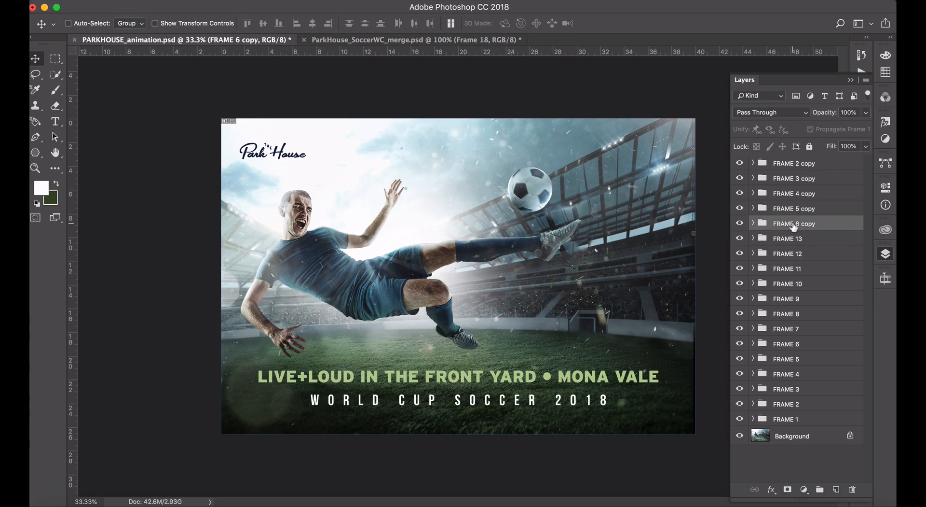
{"action": "double_click", "coordinate": [788, 223]}
{"action": "left_click", "coordinate": [795, 223]}
{"action": "type", "text": "14"}
Rename the FRAME 5 copy group to FRAME 15 and the FRAME 4 copy group to FRAME 16.
{"action": "left_click", "coordinate": [790, 209]}
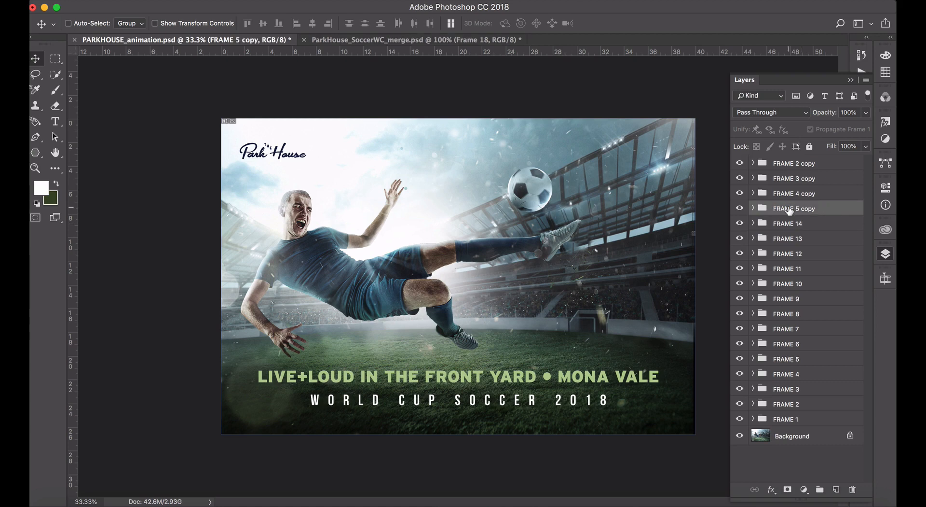
{"action": "double_click", "coordinate": [789, 209]}
{"action": "left_click", "coordinate": [797, 208]}
{"action": "left_click_drag", "start_coordinate": [801, 211], "coordinate": [844, 207]}
{"action": "type", "text": "15"}
{"action": "double_click", "coordinate": [798, 197]}
{"action": "left_click", "coordinate": [798, 197]}
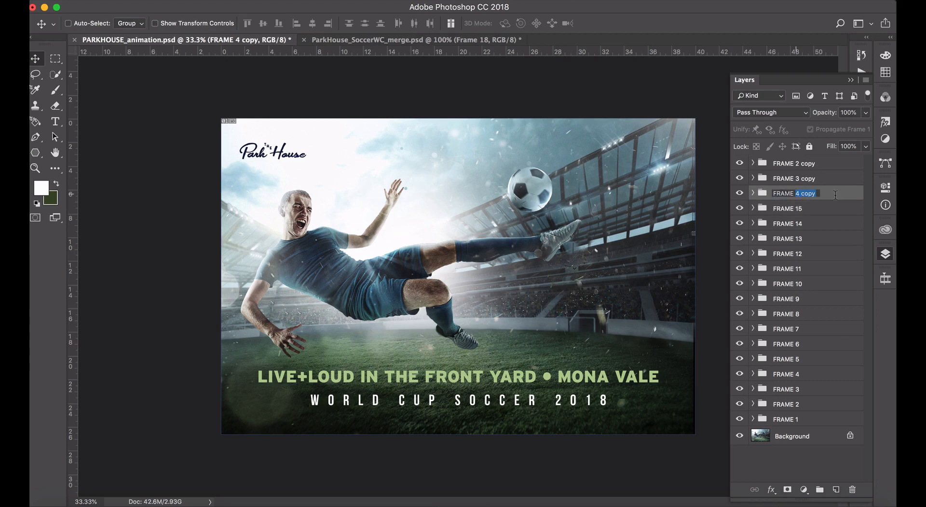
{"action": "type", "text": "16"}
Rename the FRAME 3 copy group to FRAME 17 and the FRAME 2 copy group to FRAME 18.
{"action": "double_click", "coordinate": [801, 179]}
{"action": "left_click_drag", "start_coordinate": [796, 178], "coordinate": [827, 178]}
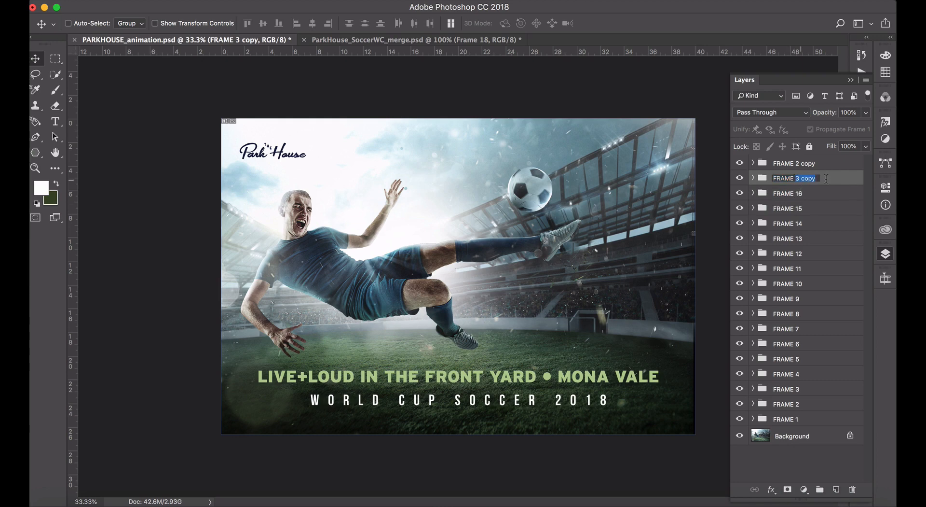
{"action": "type", "text": "17"}
{"action": "left_click", "coordinate": [812, 164]}
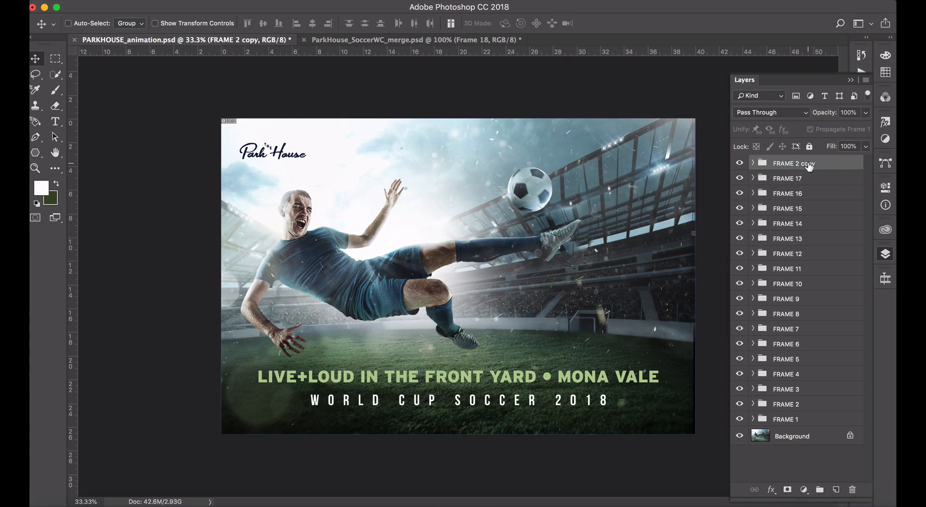
{"action": "double_click", "coordinate": [809, 164]}
{"action": "type", "text": "1"}
{"action": "key", "text": "Return"}
{"action": "key", "text": "8"}
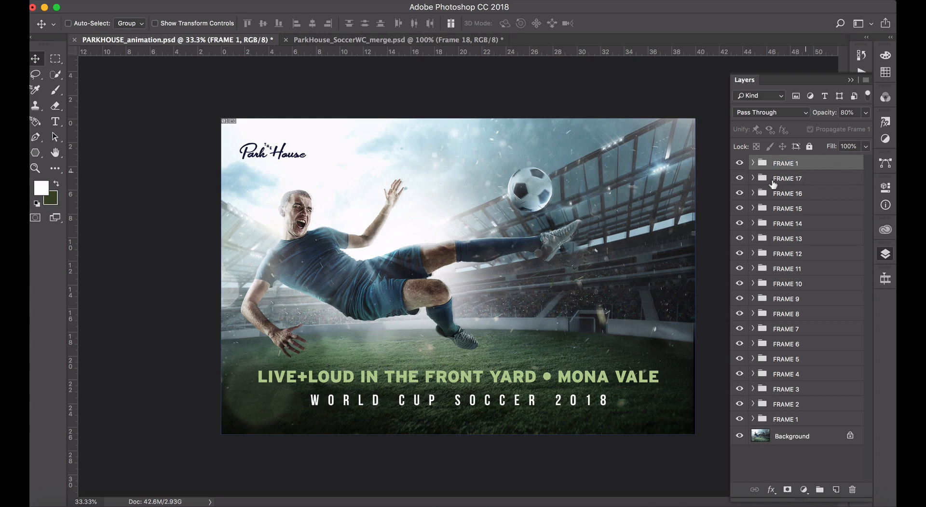
{"action": "double_click", "coordinate": [796, 165]}
{"action": "left_click", "coordinate": [802, 163]}
Hide the groups from FRAME 18 down to FRAME 2, leaving only FRAME 1 and the Background visible.
{"action": "left_click", "coordinate": [740, 164]}
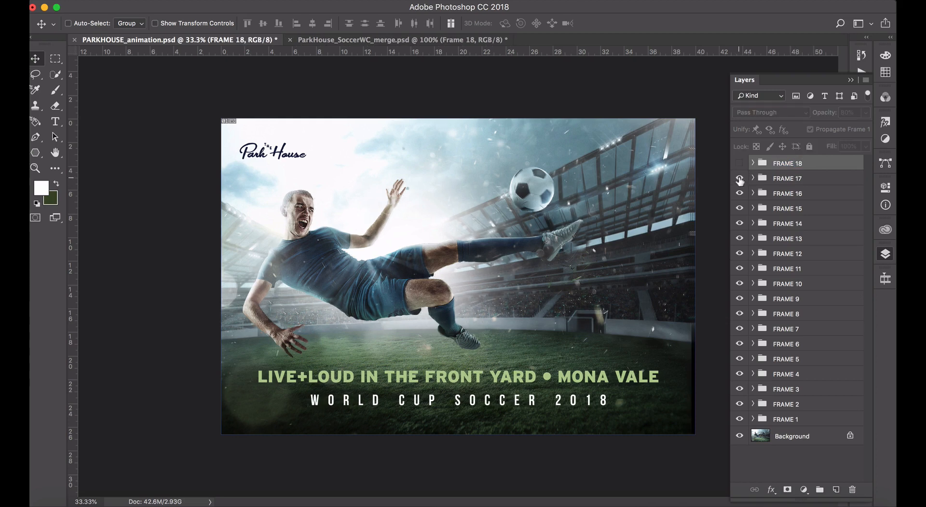
{"action": "left_click", "coordinate": [740, 196]}
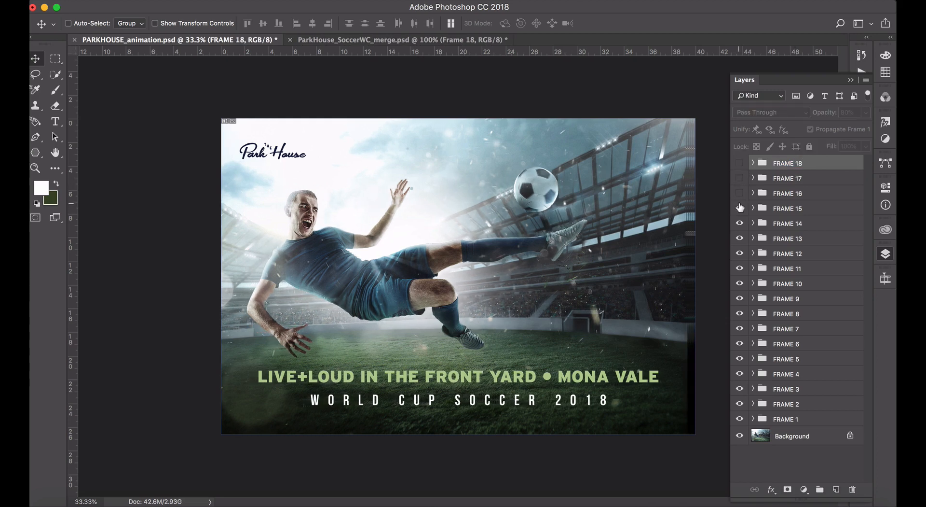
{"action": "left_click", "coordinate": [740, 223]}
{"action": "left_click", "coordinate": [740, 238]}
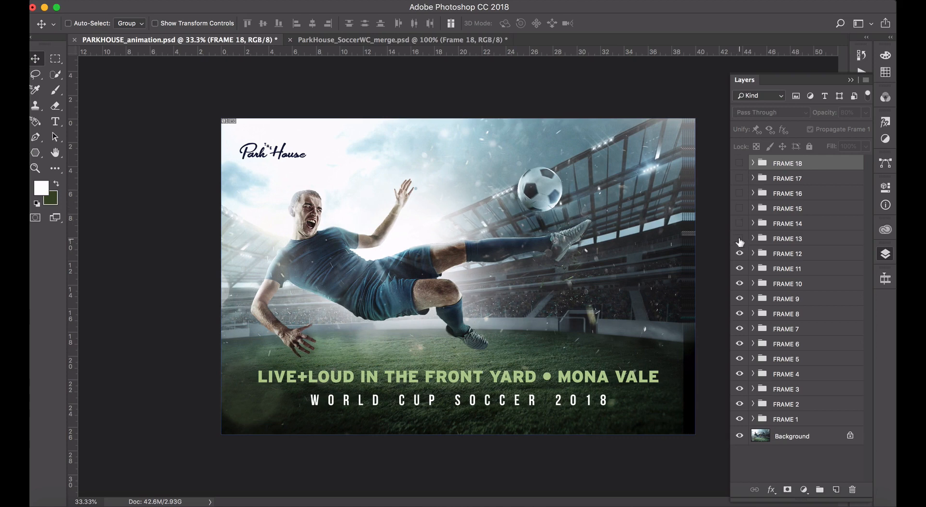
{"action": "left_click", "coordinate": [740, 254]}
{"action": "left_click", "coordinate": [740, 284]}
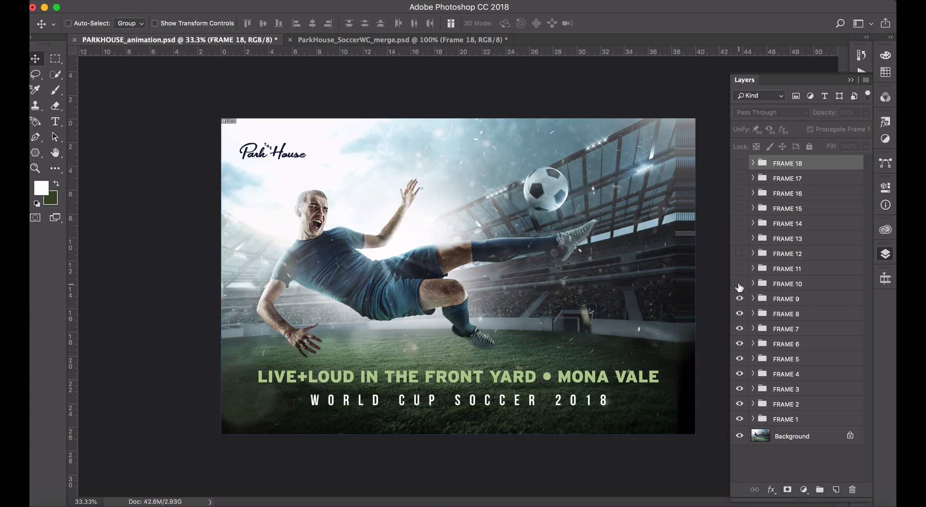
{"action": "left_click", "coordinate": [740, 298]}
{"action": "left_click", "coordinate": [739, 313]}
{"action": "left_click", "coordinate": [740, 325]}
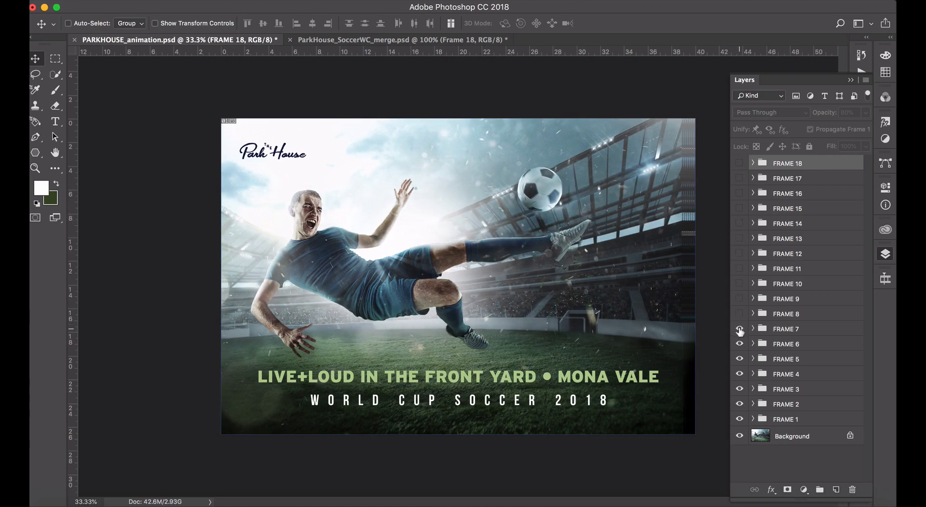
{"action": "left_click", "coordinate": [740, 344]}
{"action": "left_click", "coordinate": [740, 359]}
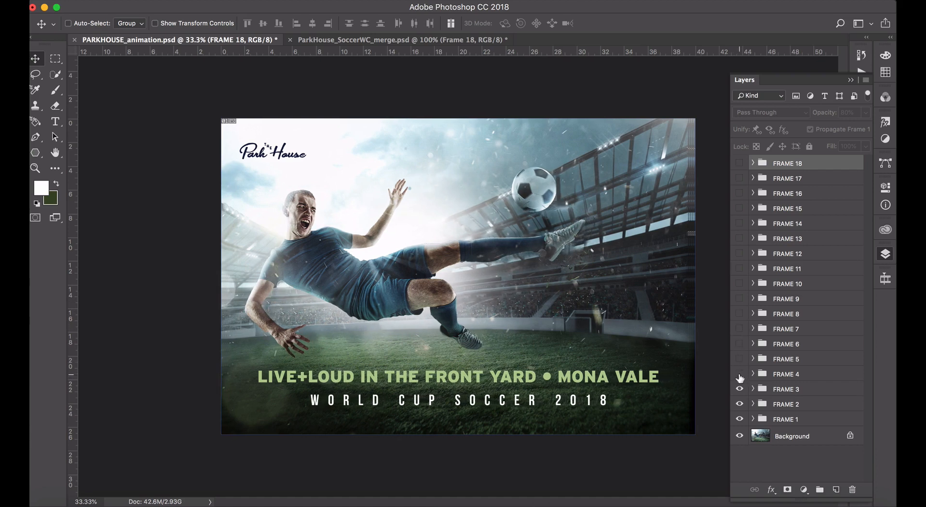
{"action": "left_click", "coordinate": [739, 389]}
{"action": "left_click", "coordinate": [740, 403]}
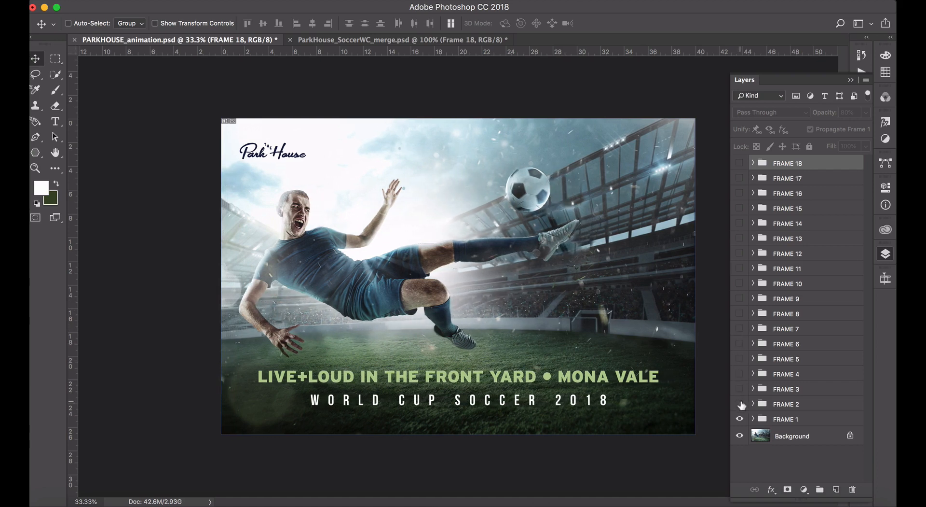
Save the document and delete the Background layer.
{"action": "left_click", "coordinate": [804, 438]}
{"action": "key", "text": "super+s"}
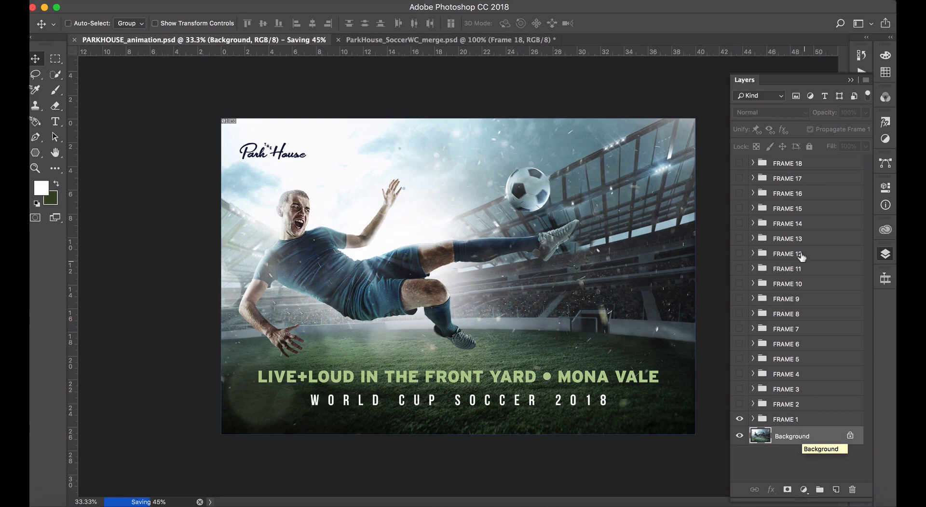
{"action": "left_click", "coordinate": [853, 489]}
{"action": "left_click", "coordinate": [553, 178]}
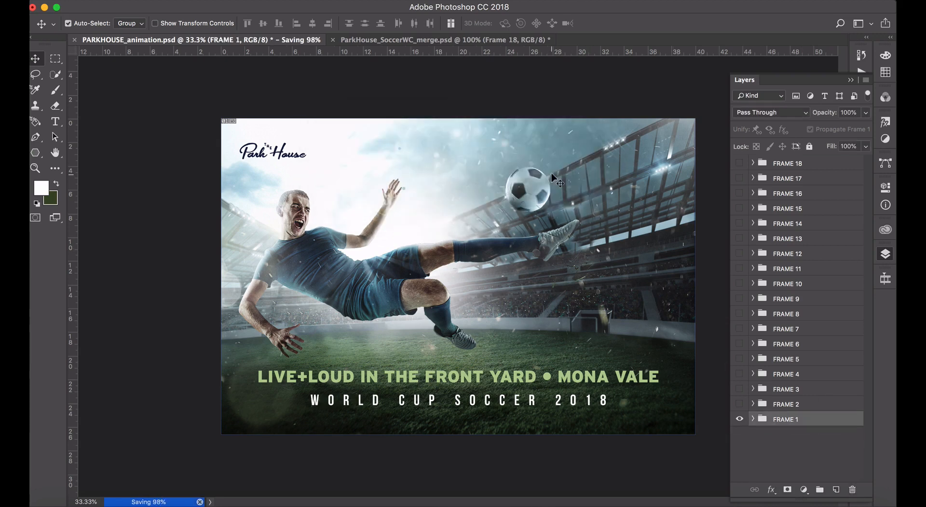
Save the document under the new name PARKHOUSE_animation_merge.psd in the iStock folder.
{"action": "key", "text": "super+shift+s"}
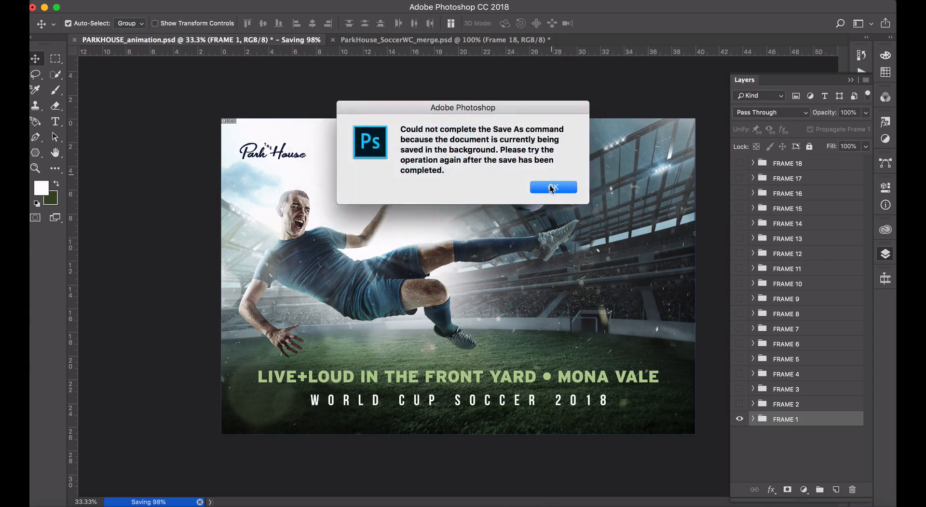
{"action": "left_click", "coordinate": [553, 187]}
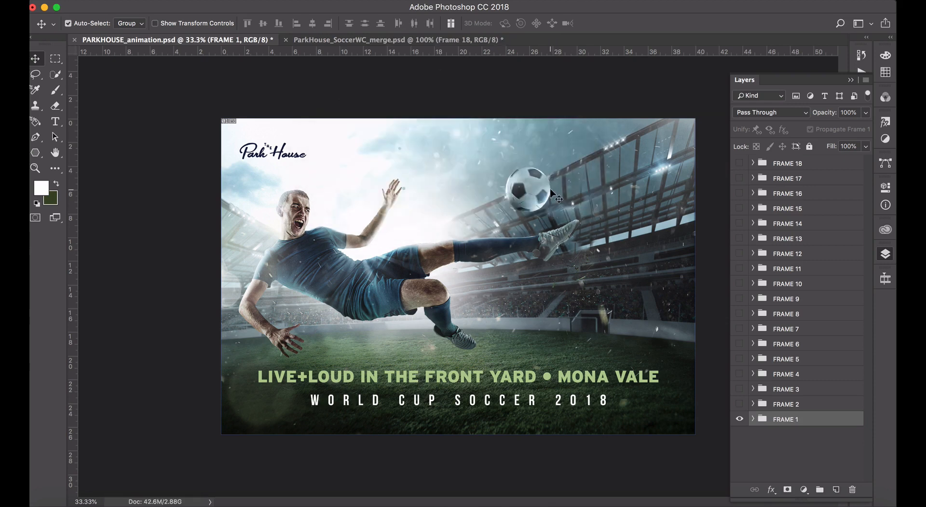
{"action": "key", "text": "super+shift+s"}
{"action": "left_click", "coordinate": [473, 31]}
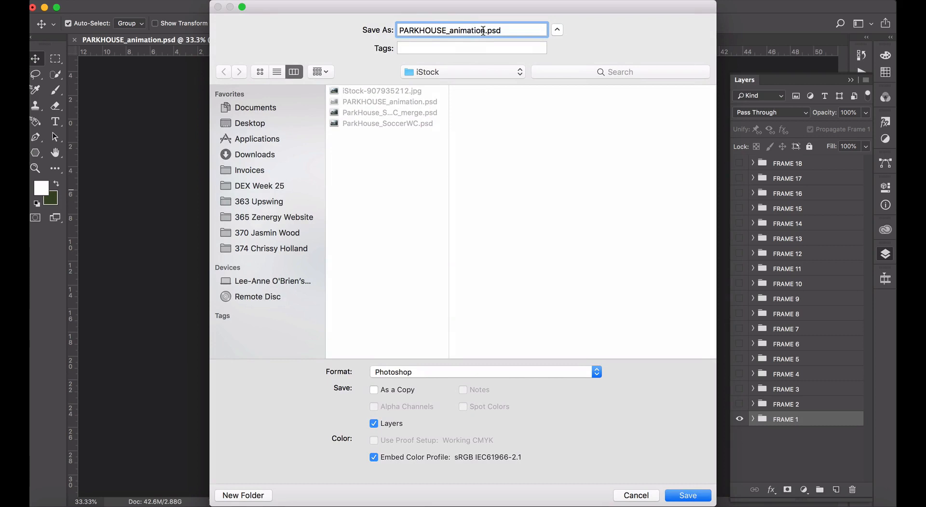
{"action": "type", "text": "_merge"}
{"action": "key", "text": "Return"}
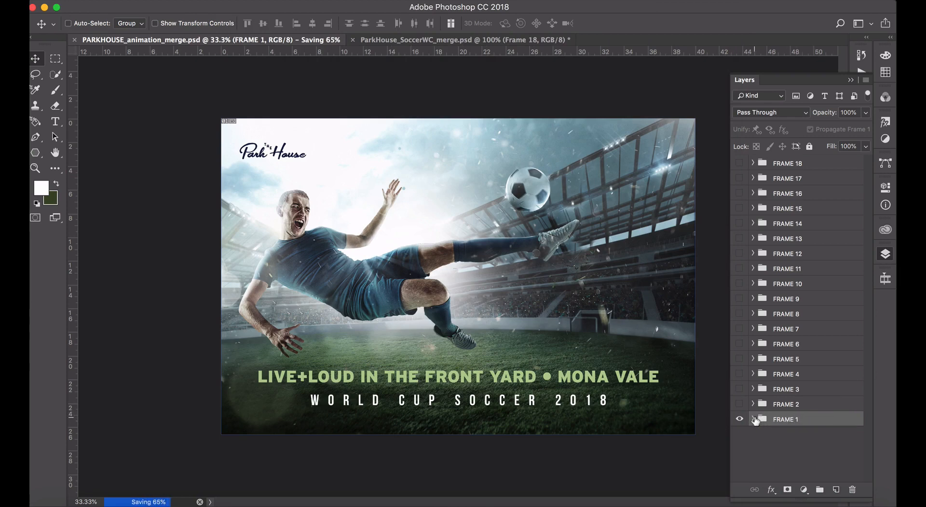
{"action": "left_click", "coordinate": [886, 279]}
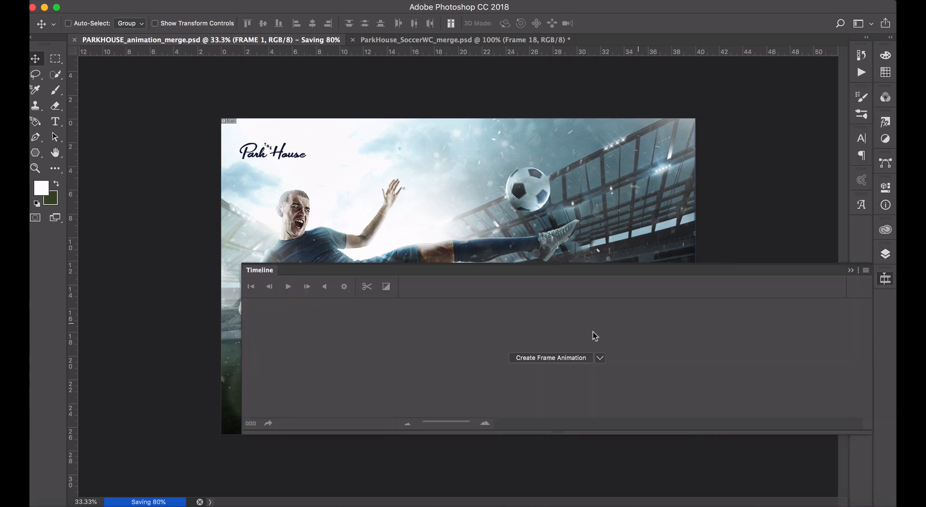
{"action": "left_click", "coordinate": [851, 270]}
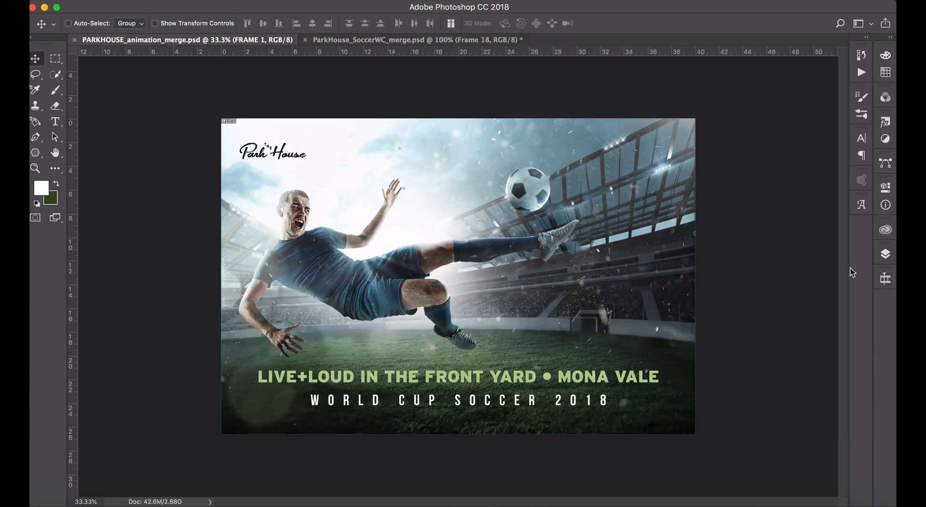
{"action": "left_click", "coordinate": [886, 255]}
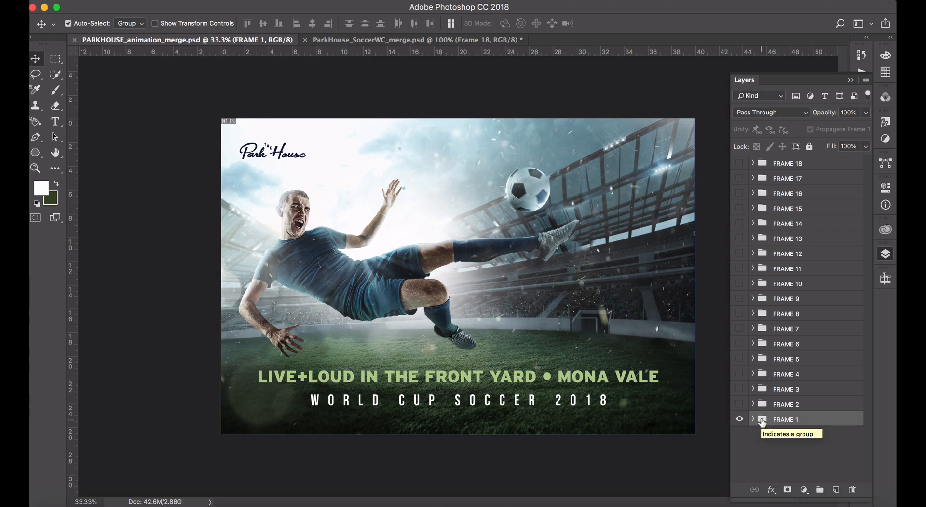
Merge the FRAME 1 group into a single layer, then make the FRAME 2 group visible and merge it too.
{"action": "key", "text": "super+e"}
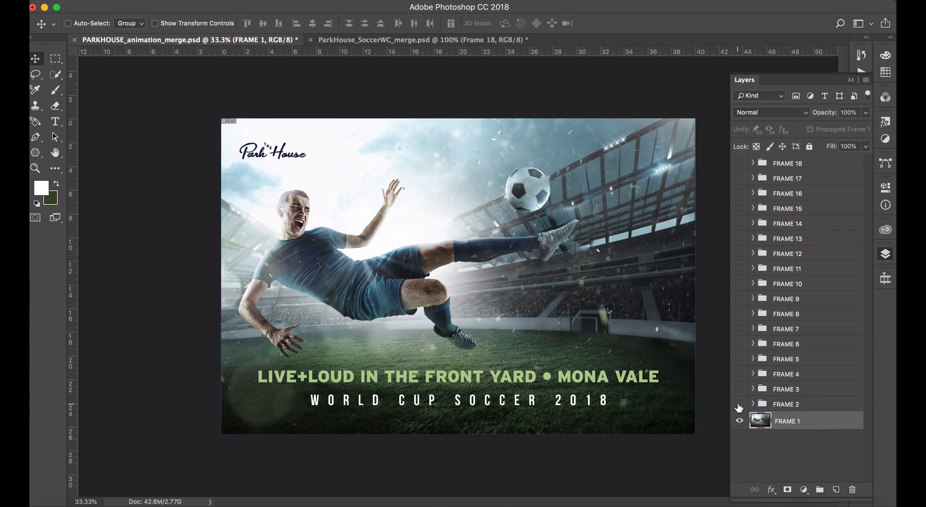
{"action": "left_click", "coordinate": [739, 404]}
{"action": "left_click", "coordinate": [777, 405]}
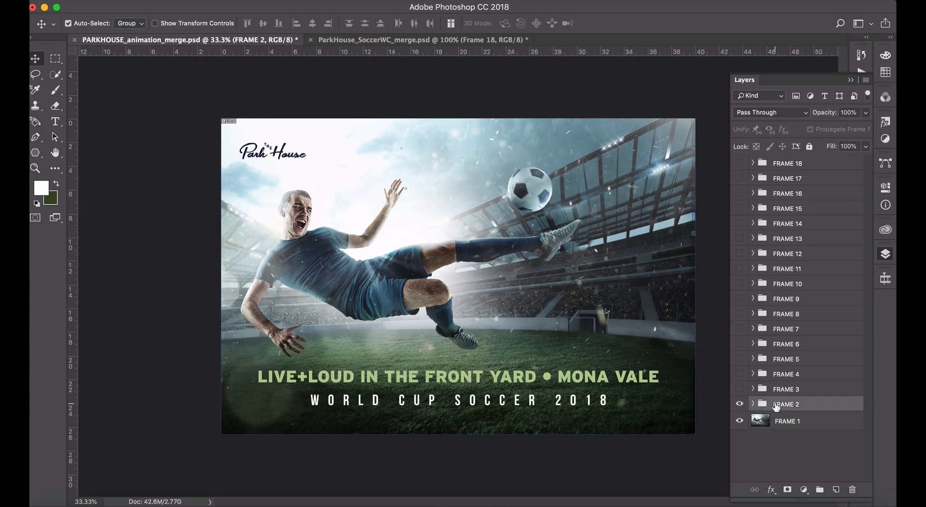
{"action": "key", "text": "super+e"}
Make the FRAME 3 and FRAME 4 groups visible, merging each one into its own single layer.
{"action": "left_click", "coordinate": [739, 389]}
{"action": "left_click", "coordinate": [779, 390]}
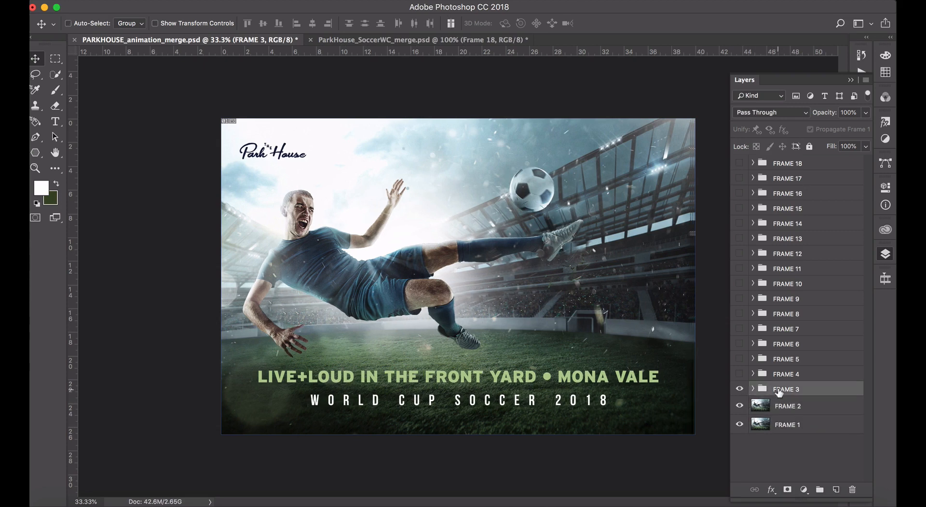
{"action": "key", "text": "super+e"}
{"action": "left_click", "coordinate": [740, 374]}
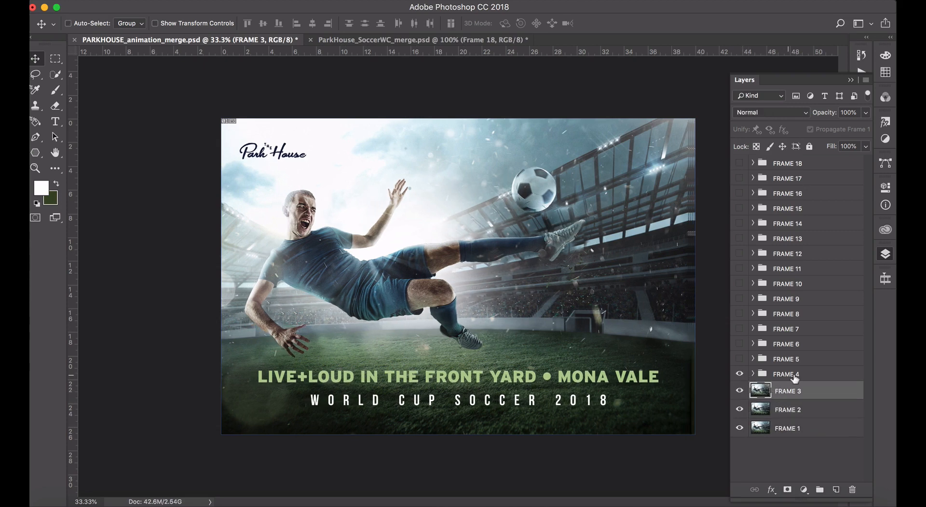
{"action": "left_click", "coordinate": [794, 376]}
{"action": "key", "text": "super+e"}
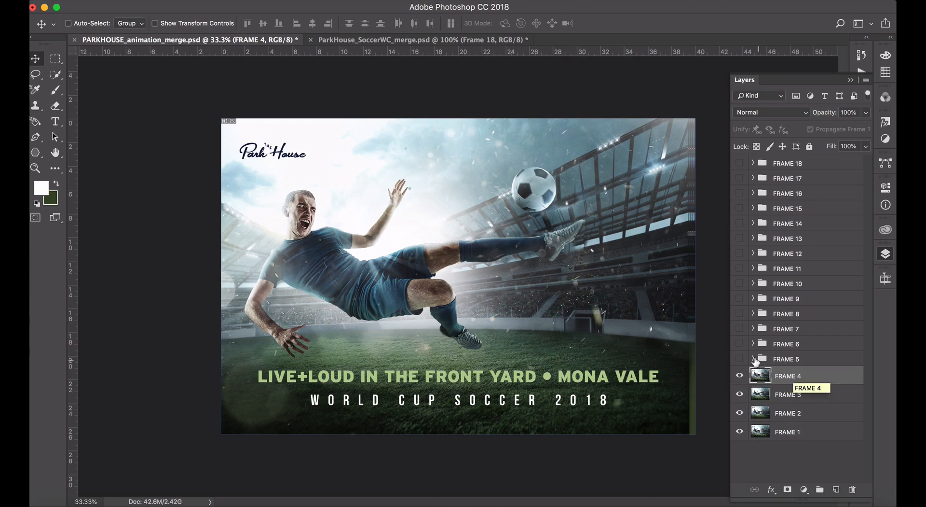
Make the FRAME 5 and FRAME 6 groups visible, merging each one into its own single layer.
{"action": "left_click", "coordinate": [739, 359]}
{"action": "left_click", "coordinate": [782, 360]}
{"action": "key", "text": "super+e"}
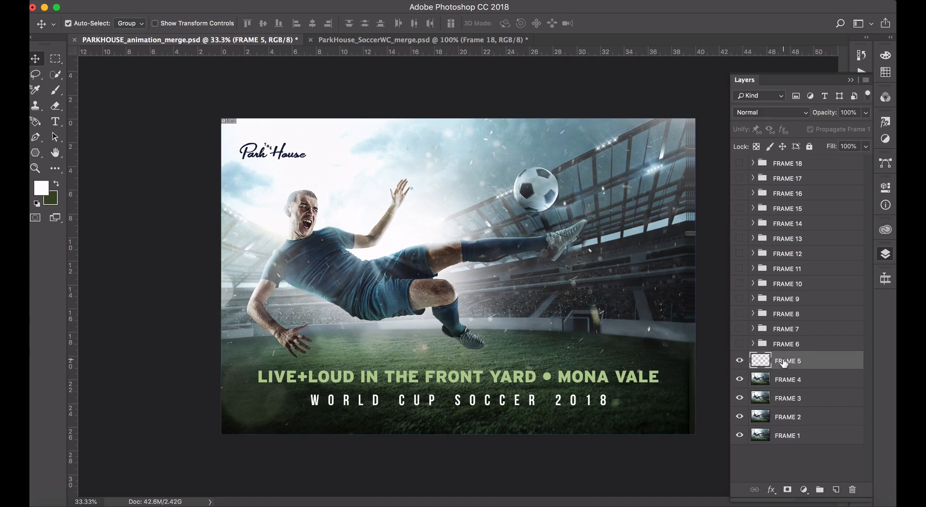
{"action": "left_click", "coordinate": [740, 343]}
{"action": "left_click", "coordinate": [789, 345]}
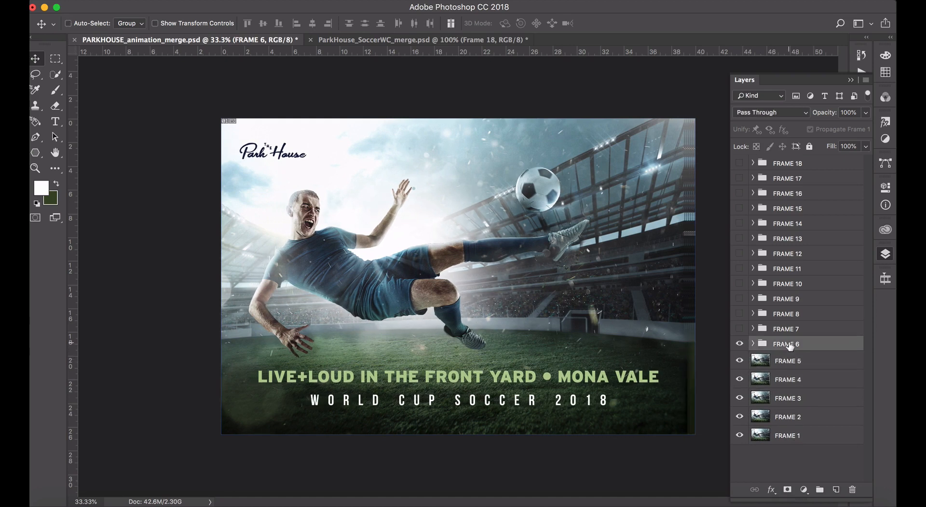
{"action": "key", "text": "super+e"}
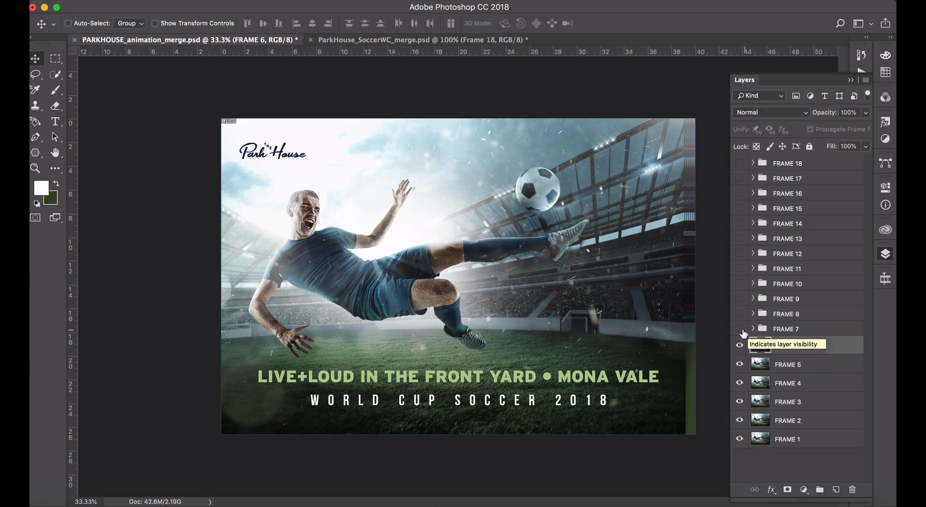
Make the FRAME 7 and FRAME 8 groups visible, merging each one into its own single layer.
{"action": "left_click", "coordinate": [739, 328]}
{"action": "left_click", "coordinate": [787, 331]}
{"action": "key", "text": "super+e"}
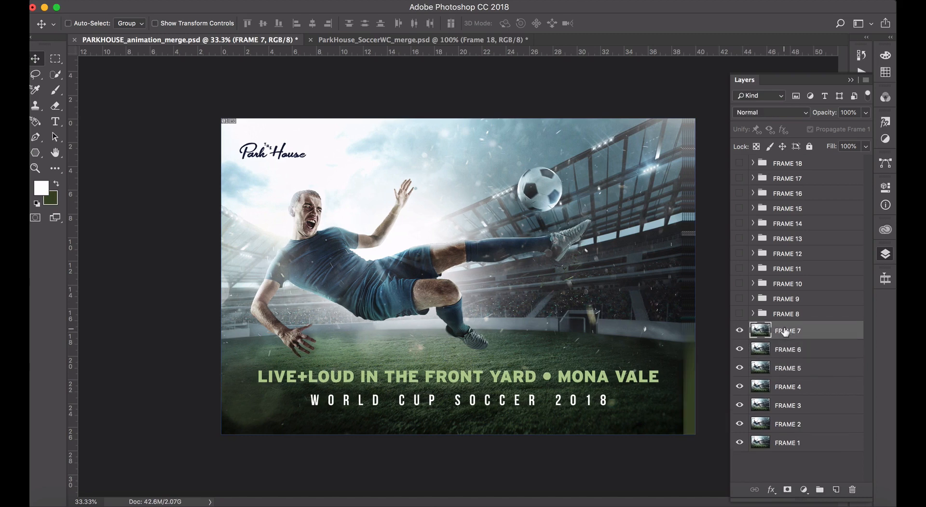
{"action": "left_click", "coordinate": [740, 313]}
{"action": "left_click", "coordinate": [808, 315]}
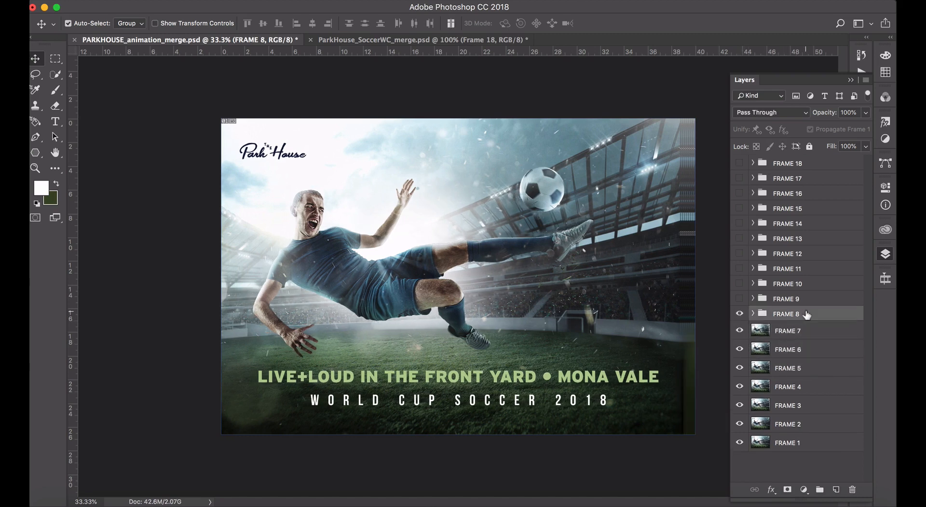
{"action": "key", "text": "super+e"}
Make the FRAME 9 and FRAME 10 groups visible, merging each one into its own single layer.
{"action": "left_click", "coordinate": [740, 299]}
{"action": "left_click", "coordinate": [780, 301]}
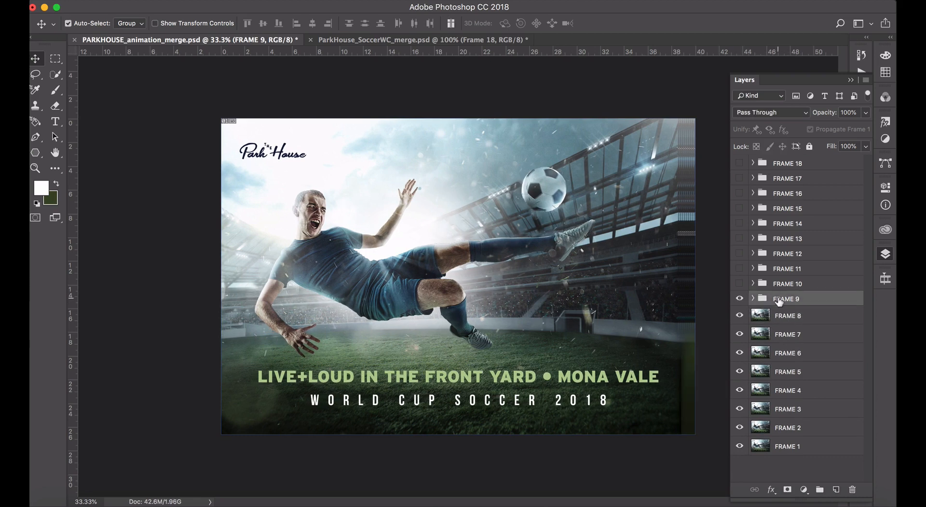
{"action": "key", "text": "super+e"}
{"action": "left_click", "coordinate": [740, 283]}
{"action": "left_click", "coordinate": [810, 286]}
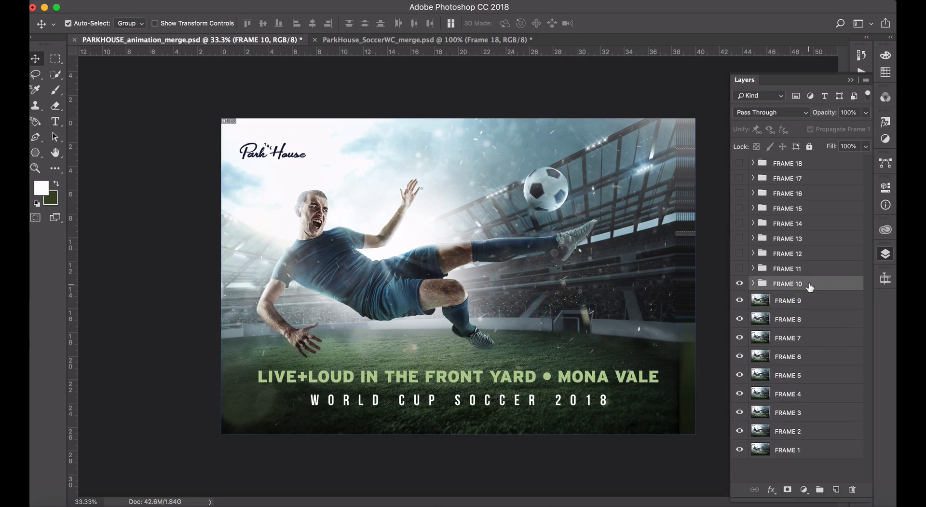
{"action": "key", "text": "super+e"}
Make the FRAME 11 and FRAME 12 groups visible, merging each one into its own single layer.
{"action": "left_click", "coordinate": [740, 268]}
{"action": "left_click", "coordinate": [779, 270]}
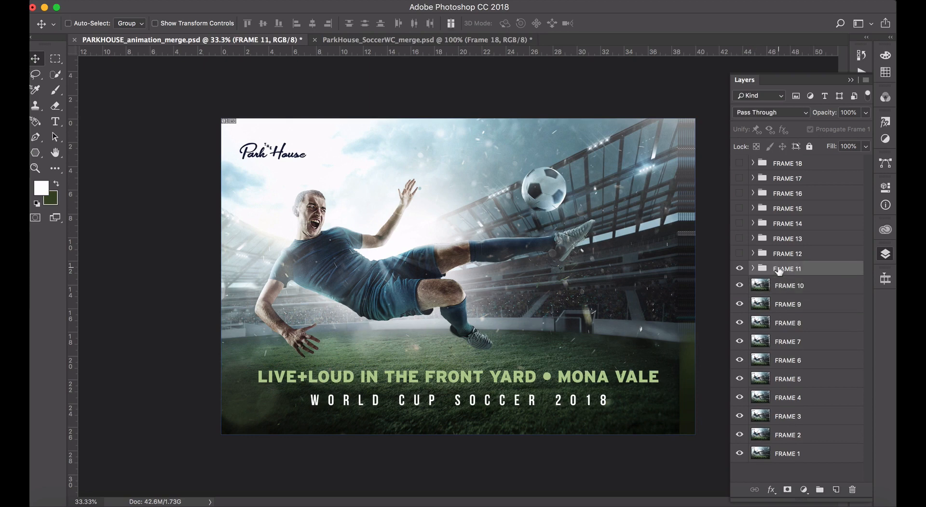
{"action": "key", "text": "super+e"}
{"action": "left_click", "coordinate": [739, 254]}
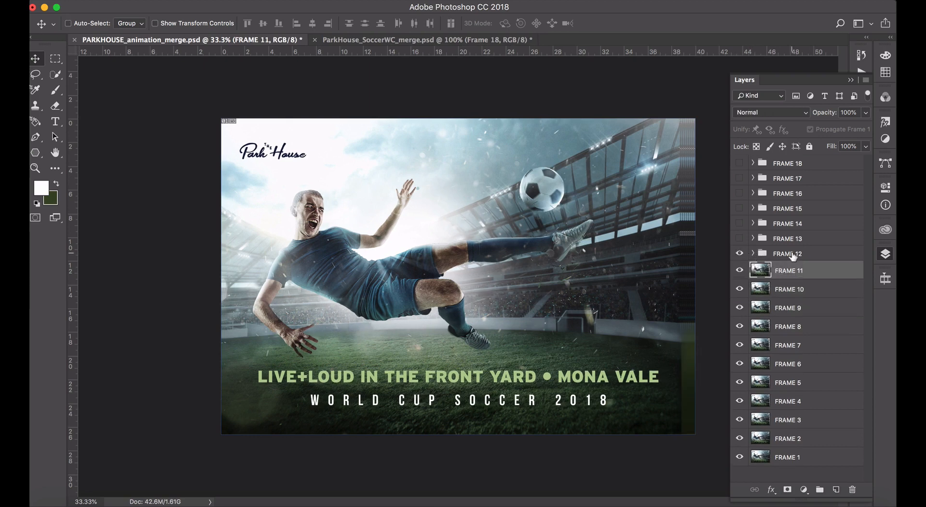
{"action": "left_click", "coordinate": [793, 256]}
{"action": "key", "text": "super+e"}
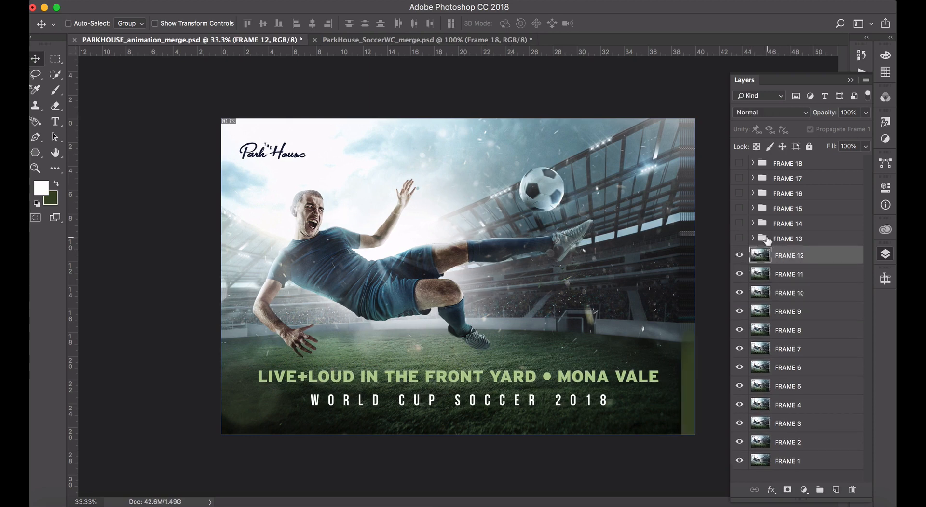
Make the FRAME 13 and FRAME 14 groups visible, merging each one into its own single layer.
{"action": "left_click", "coordinate": [739, 238]}
{"action": "left_click", "coordinate": [777, 239]}
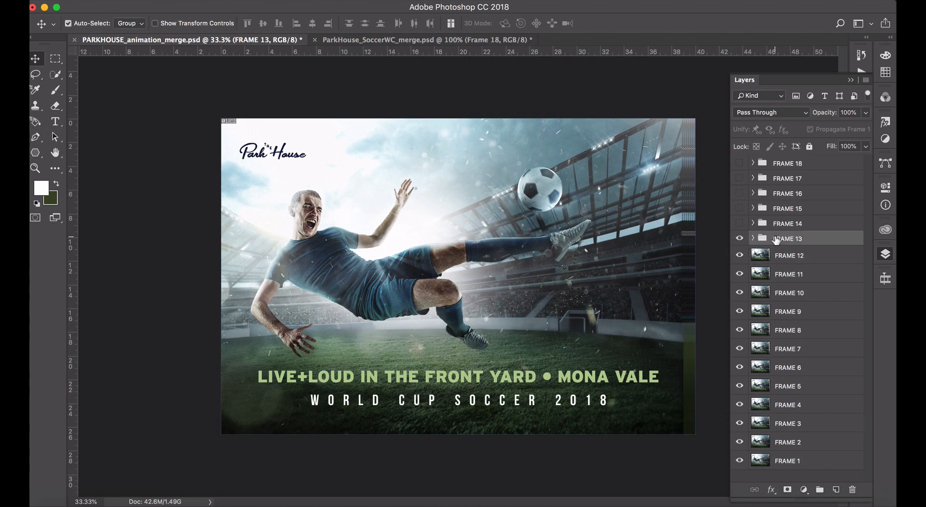
{"action": "key", "text": "super+e"}
{"action": "left_click", "coordinate": [740, 222]}
{"action": "left_click", "coordinate": [798, 222]}
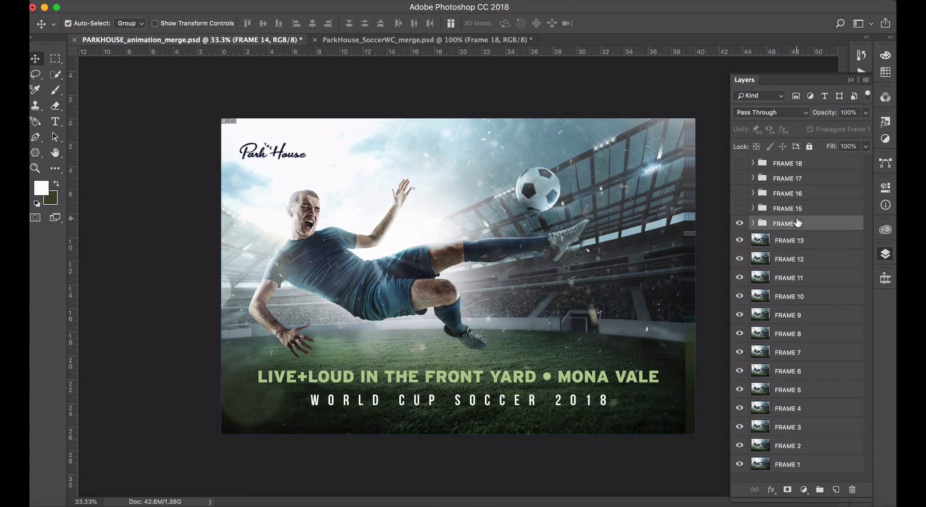
{"action": "key", "text": "super+e"}
Make the FRAME 15 and FRAME 16 groups visible, merging each one into its own single layer.
{"action": "left_click", "coordinate": [740, 208]}
{"action": "left_click", "coordinate": [802, 208]}
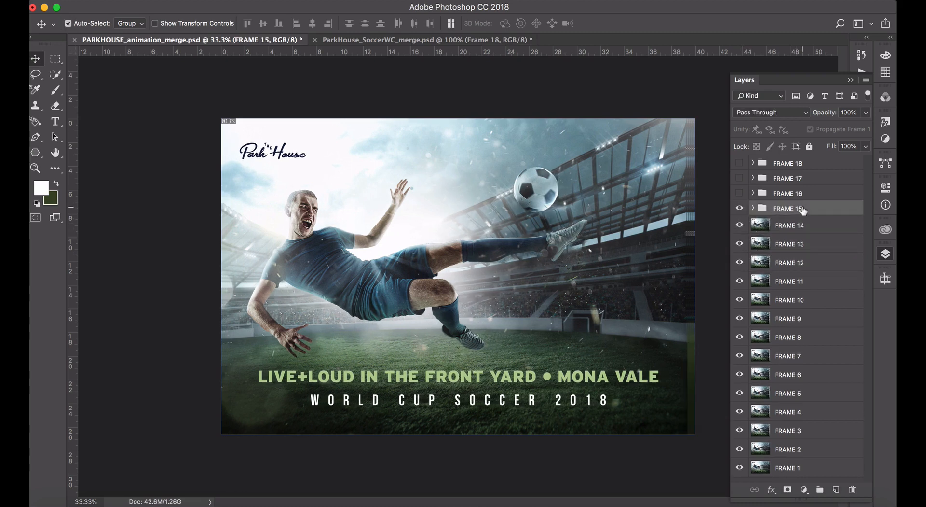
{"action": "key", "text": "super+e"}
{"action": "left_click", "coordinate": [740, 193]}
{"action": "left_click", "coordinate": [787, 194]}
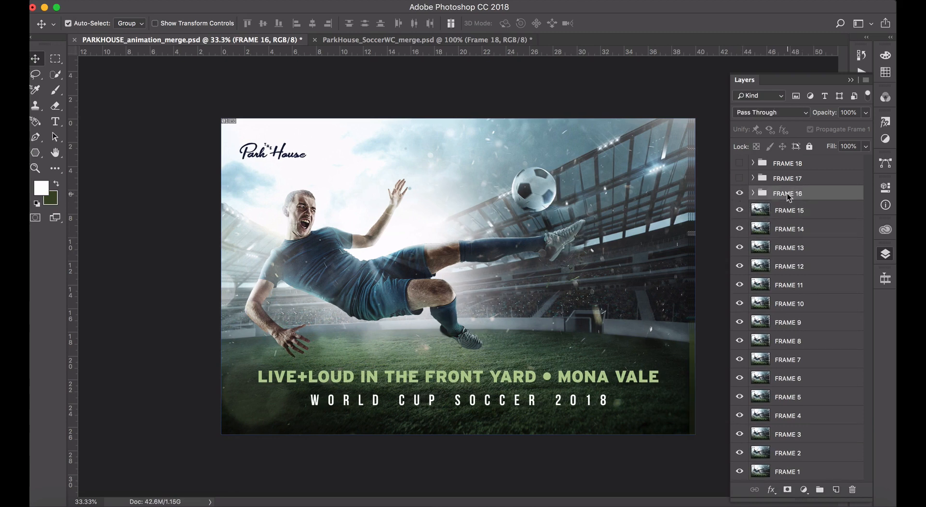
{"action": "key", "text": "super+e"}
Make the FRAME 17 and FRAME 18 groups visible, merging each one into its own single layer.
{"action": "left_click", "coordinate": [740, 178]}
{"action": "left_click", "coordinate": [802, 179]}
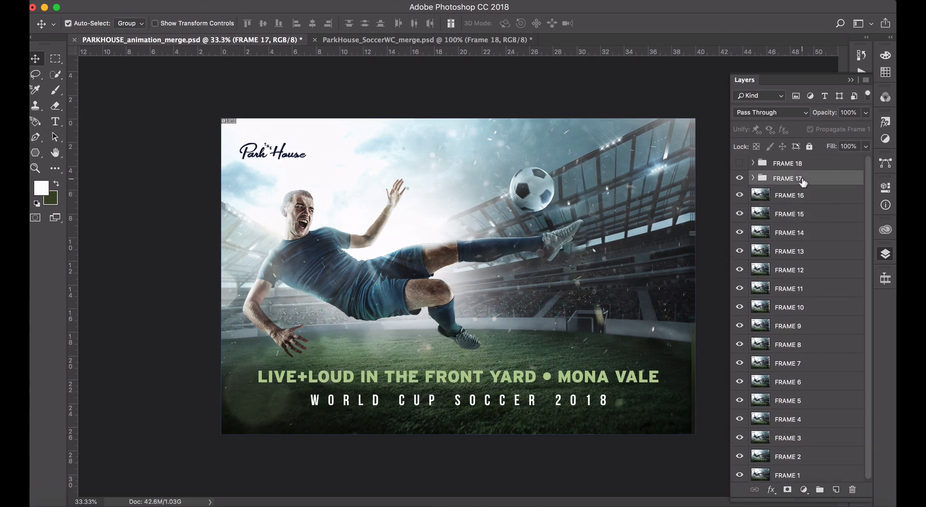
{"action": "key", "text": "super+e"}
{"action": "left_click", "coordinate": [740, 163]}
{"action": "left_click", "coordinate": [797, 164]}
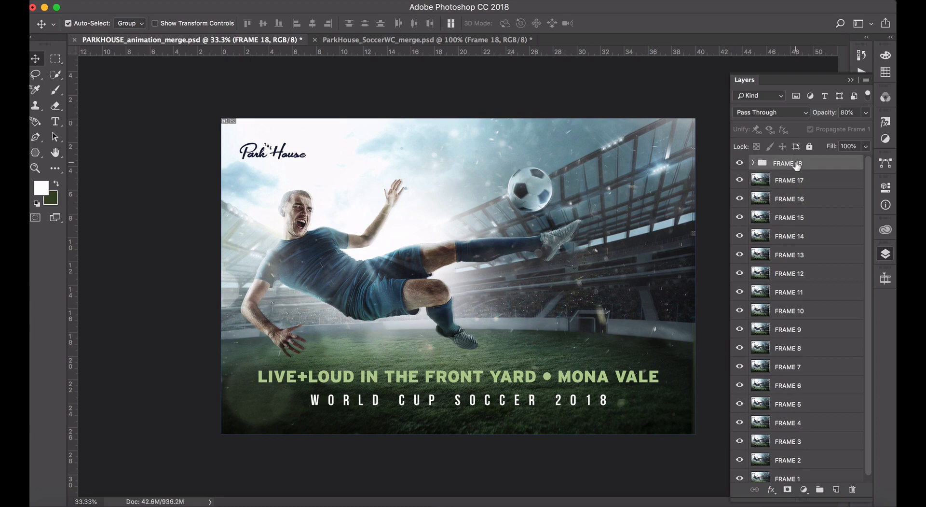
{"action": "key", "text": "super+e"}
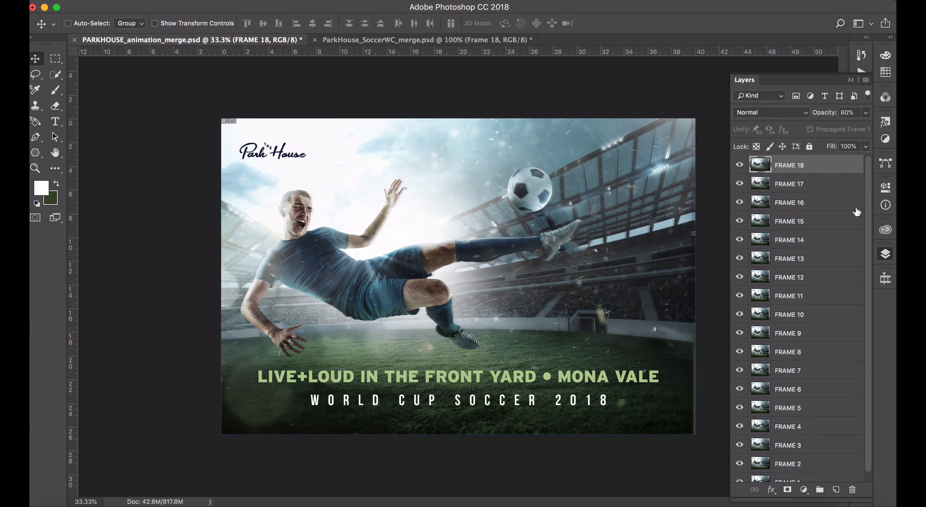
Hide the merged layers one by one from FRAME 18 down to FRAME 12.
{"action": "left_click", "coordinate": [740, 165]}
{"action": "left_click", "coordinate": [741, 165]}
{"action": "left_click", "coordinate": [740, 164]}
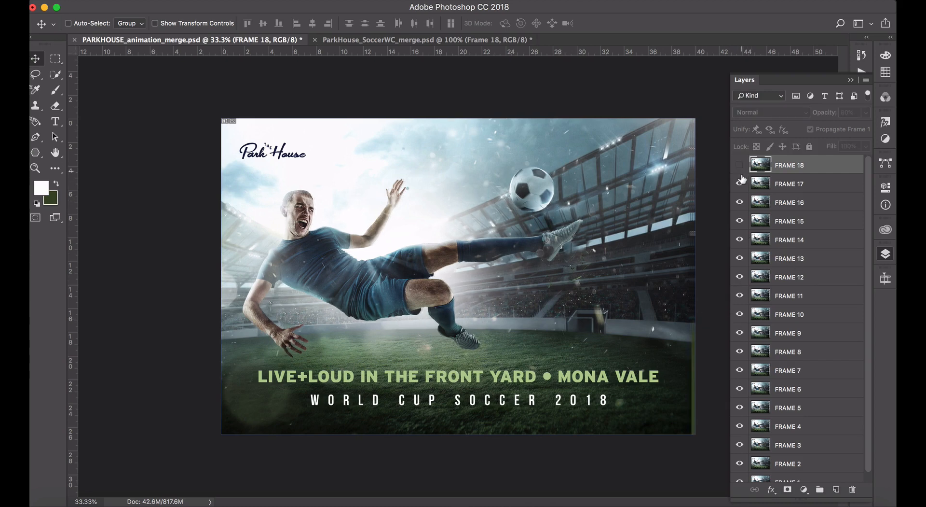
{"action": "left_click", "coordinate": [740, 184]}
{"action": "left_click", "coordinate": [739, 202]}
{"action": "left_click", "coordinate": [740, 221]}
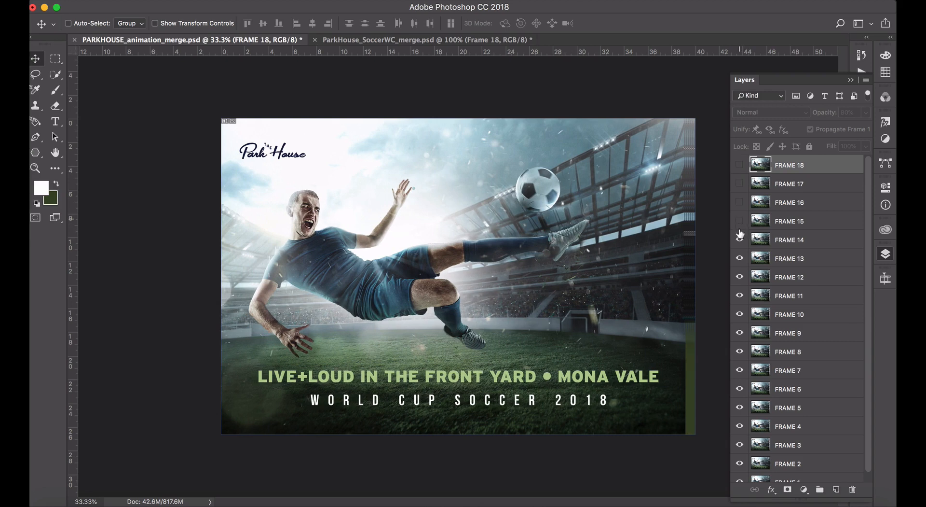
{"action": "left_click", "coordinate": [739, 239]}
{"action": "left_click", "coordinate": [740, 258]}
{"action": "left_click", "coordinate": [740, 277]}
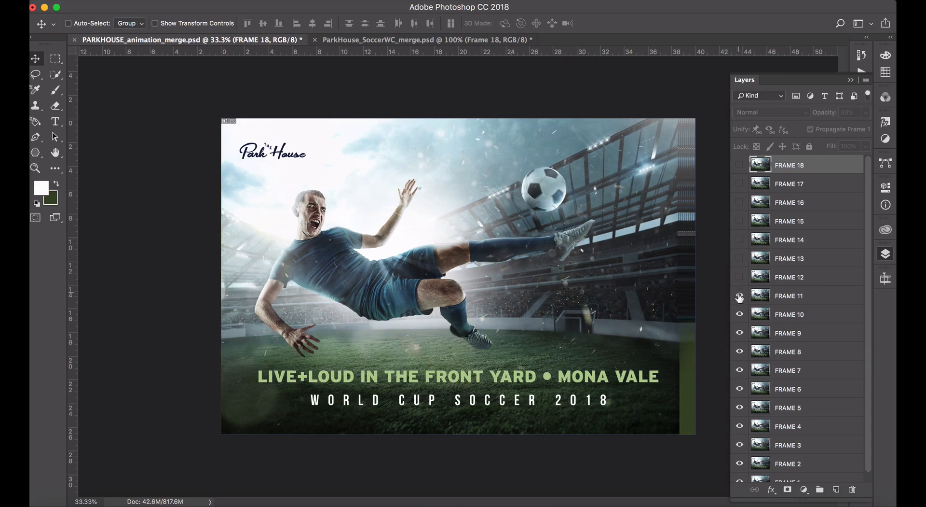
Hide the layers one by one from FRAME 11 down to FRAME 2, leaving only FRAME 1 visible.
{"action": "left_click", "coordinate": [739, 295]}
{"action": "left_click", "coordinate": [740, 314]}
{"action": "left_click", "coordinate": [740, 314]}
{"action": "left_click", "coordinate": [739, 295]}
{"action": "left_click", "coordinate": [740, 296]}
{"action": "left_click", "coordinate": [739, 314]}
{"action": "left_click", "coordinate": [739, 333]}
{"action": "left_click", "coordinate": [739, 351]}
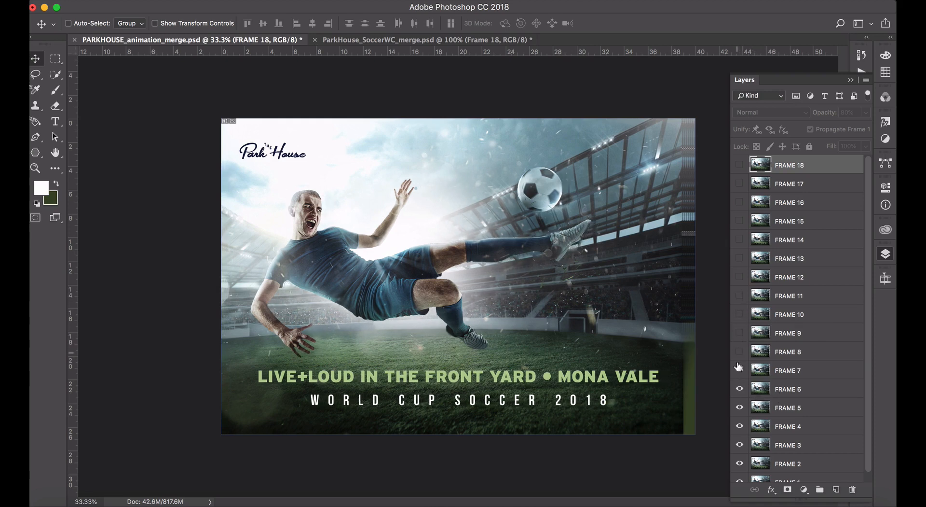
{"action": "left_click", "coordinate": [740, 370]}
{"action": "left_click", "coordinate": [740, 389]}
{"action": "left_click", "coordinate": [740, 408]}
{"action": "left_click", "coordinate": [740, 426]}
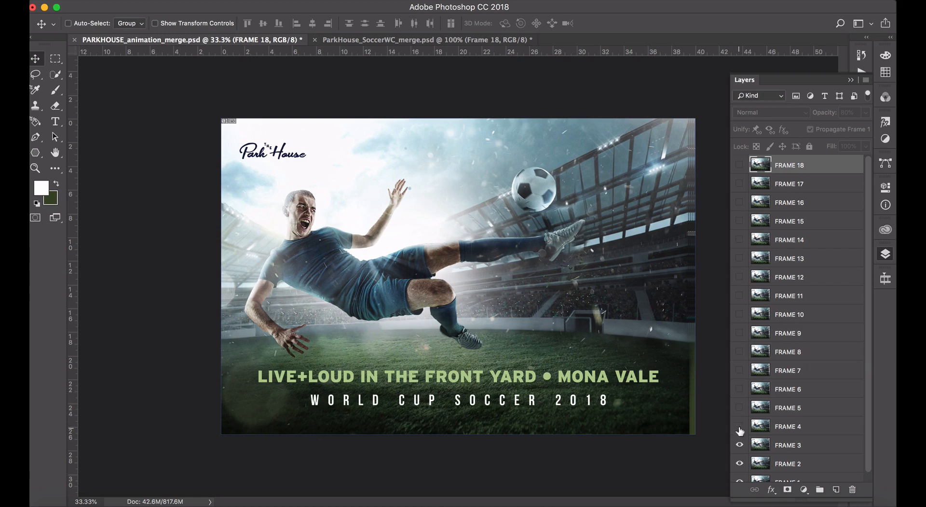
{"action": "left_click", "coordinate": [739, 445]}
{"action": "left_click", "coordinate": [740, 464]}
{"action": "scroll", "coordinate": [739, 467], "scroll_direction": "down", "scroll_amount": 1}
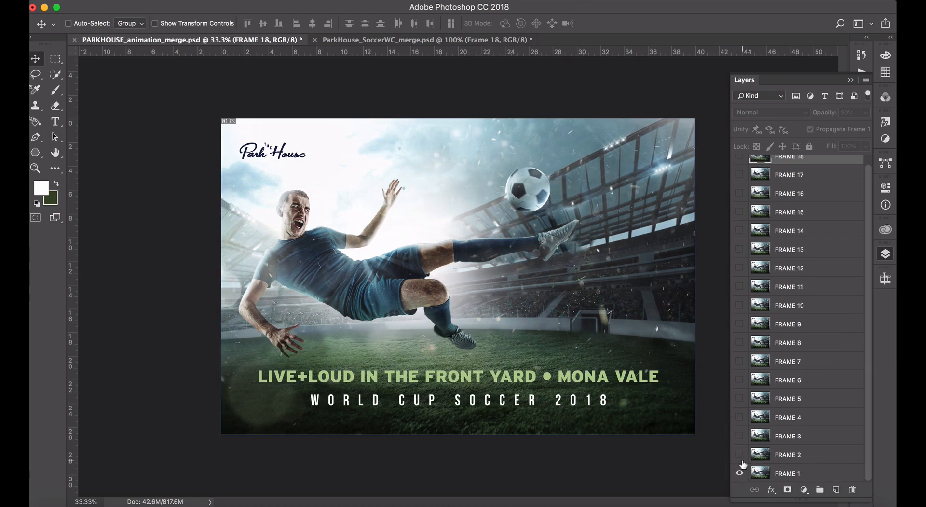
Show the layers one by one from FRAME 2 up to FRAME 10 to preview the movement at the image's edge.
{"action": "left_click", "coordinate": [740, 454]}
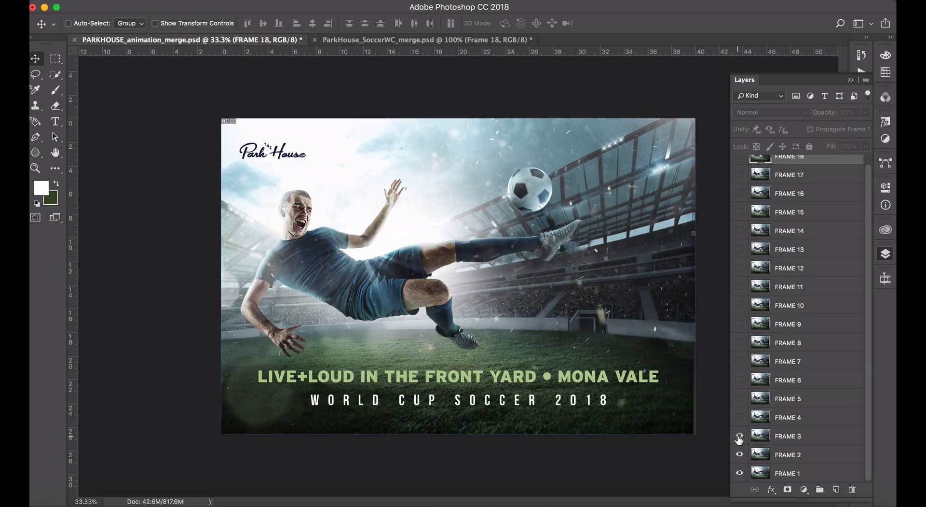
{"action": "left_click", "coordinate": [740, 436]}
{"action": "left_click", "coordinate": [740, 416]}
{"action": "left_click", "coordinate": [739, 398]}
{"action": "left_click", "coordinate": [740, 381]}
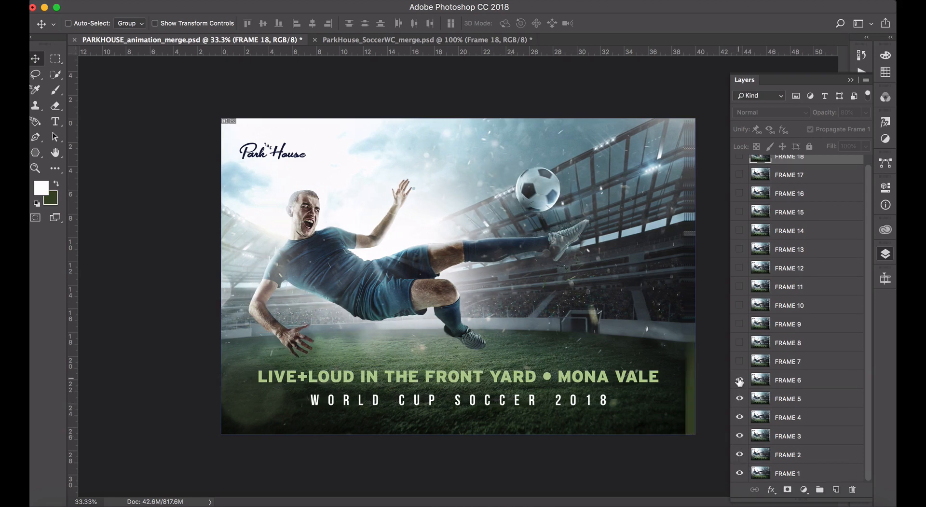
{"action": "left_click", "coordinate": [740, 361]}
{"action": "left_click", "coordinate": [740, 342]}
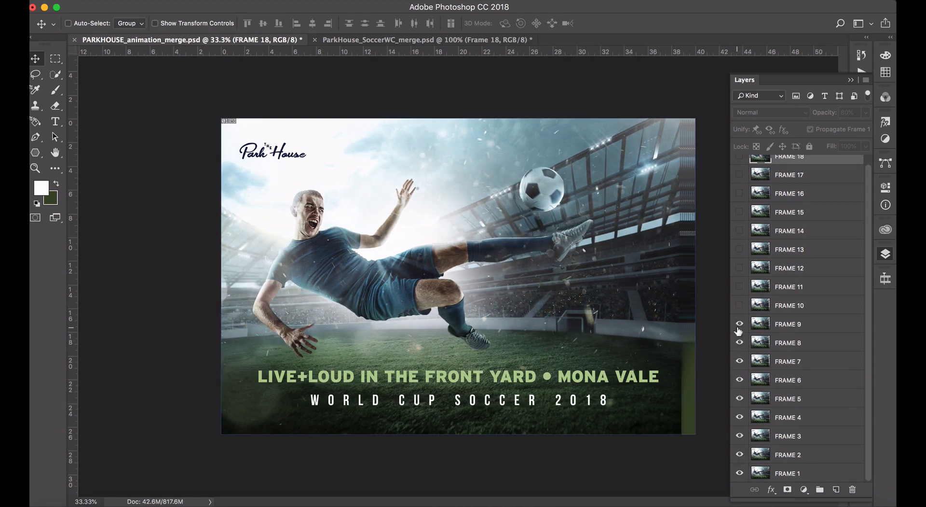
{"action": "left_click", "coordinate": [740, 324]}
{"action": "left_click", "coordinate": [740, 305]}
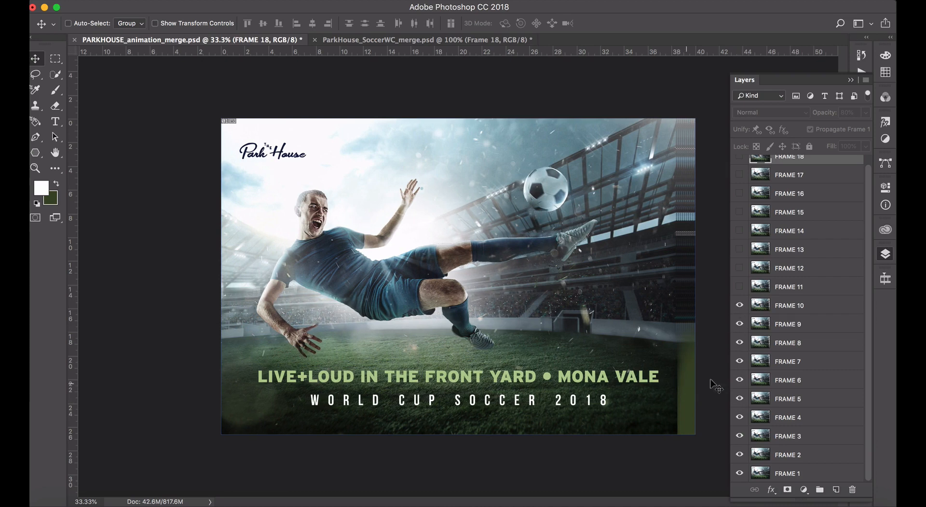
Crop both sides of the canvas to a width of about 37.8 cm, trimming the strip beside the image, and save the document.
{"action": "left_click", "coordinate": [55, 169]}
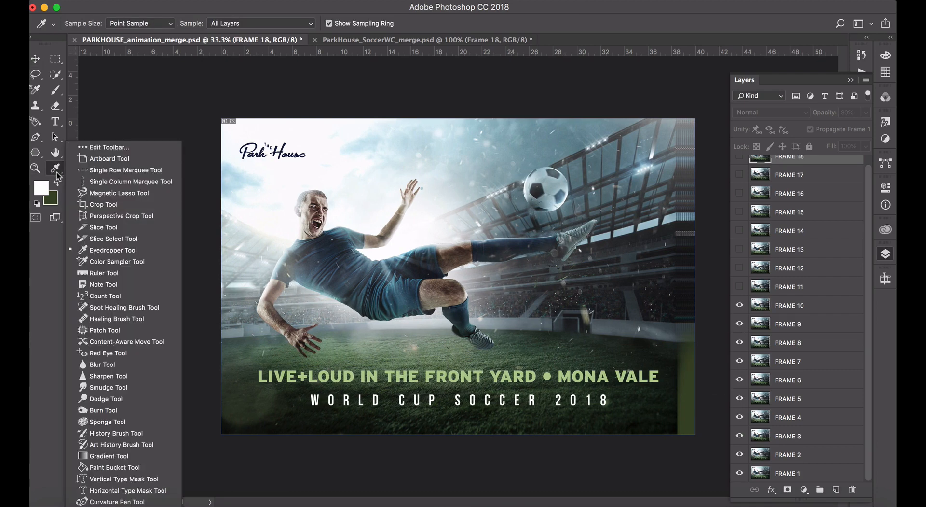
{"action": "left_click", "coordinate": [105, 203]}
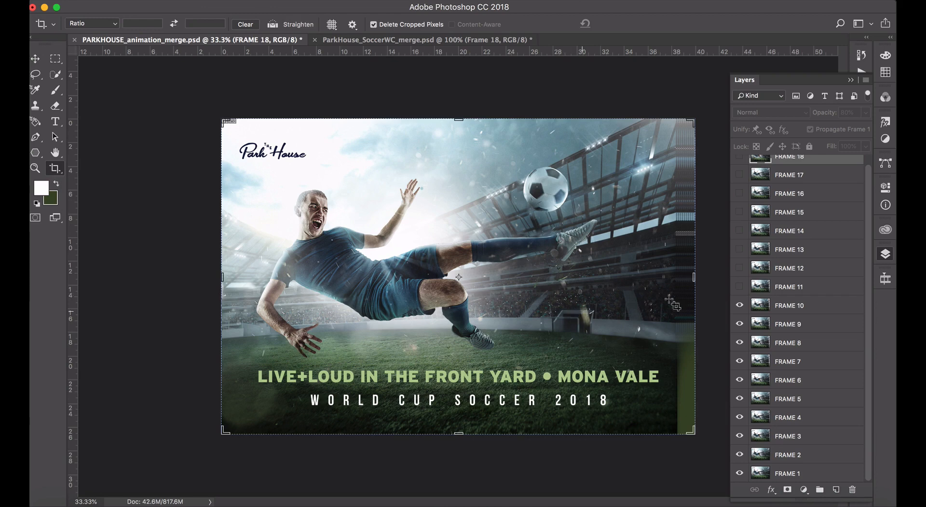
{"action": "left_click_drag", "start_coordinate": [694, 276], "coordinate": [686, 282]}
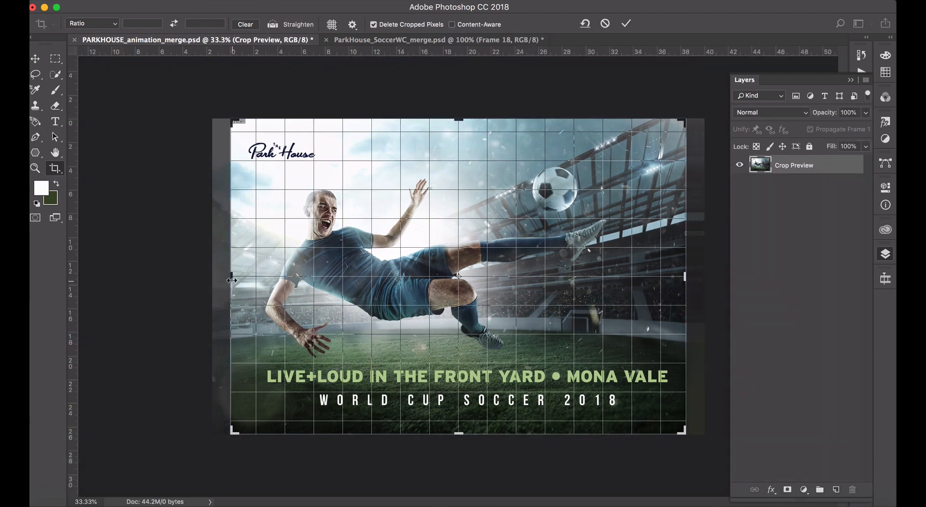
{"action": "left_click_drag", "start_coordinate": [231, 277], "coordinate": [236, 278]}
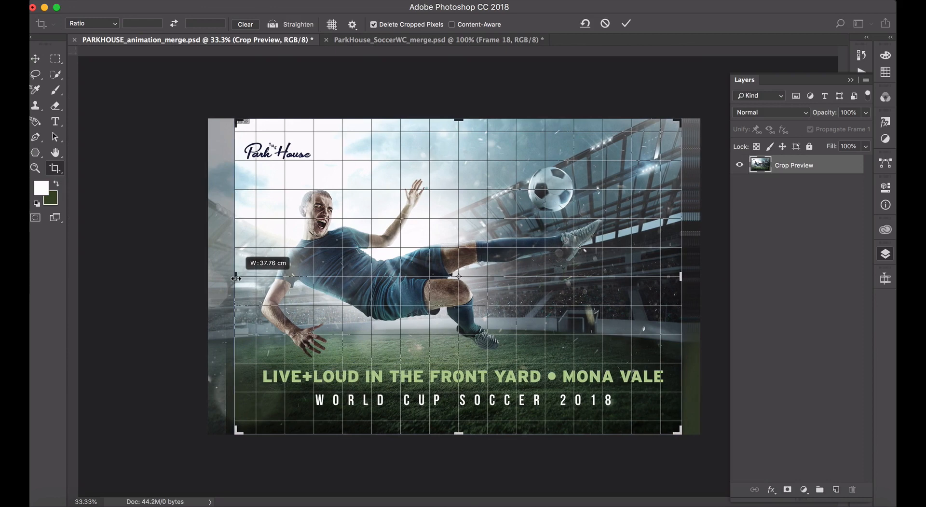
{"action": "left_click_drag", "start_coordinate": [236, 279], "coordinate": [236, 279]}
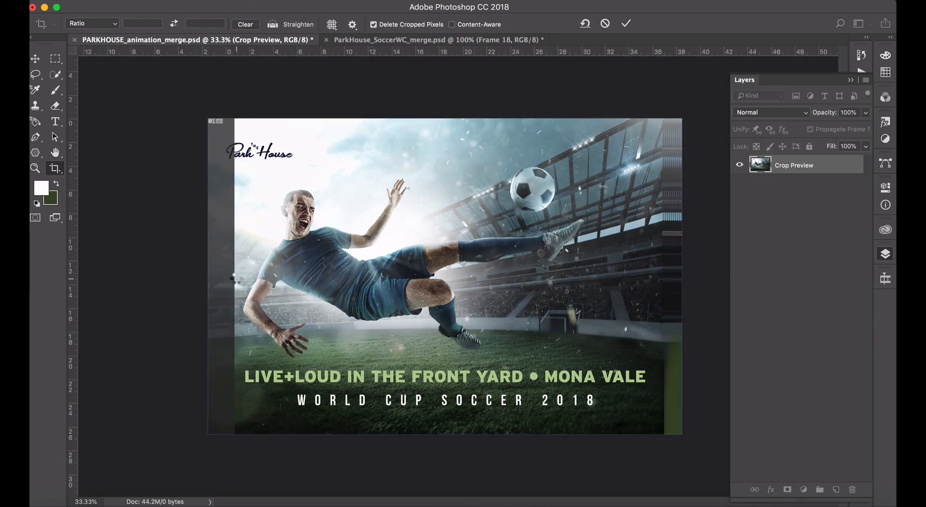
{"action": "key", "text": "Return"}
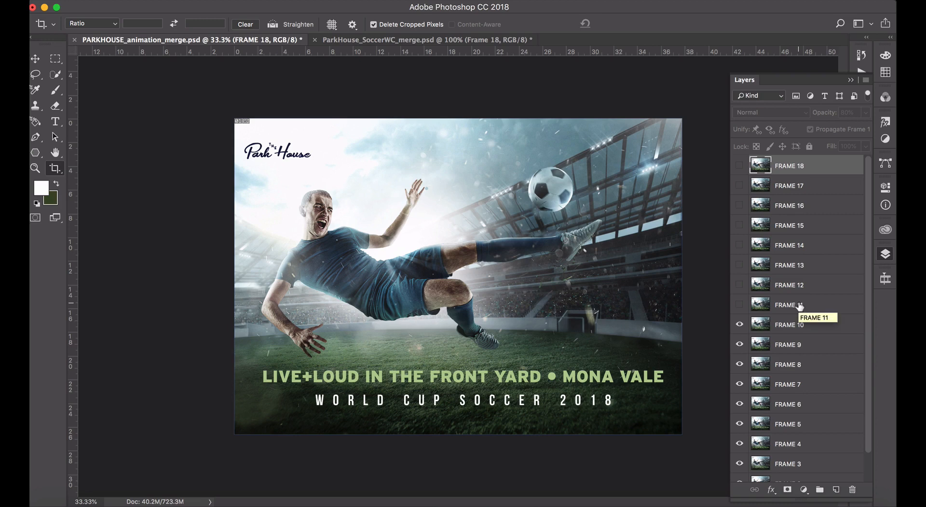
{"action": "key", "text": "super+s"}
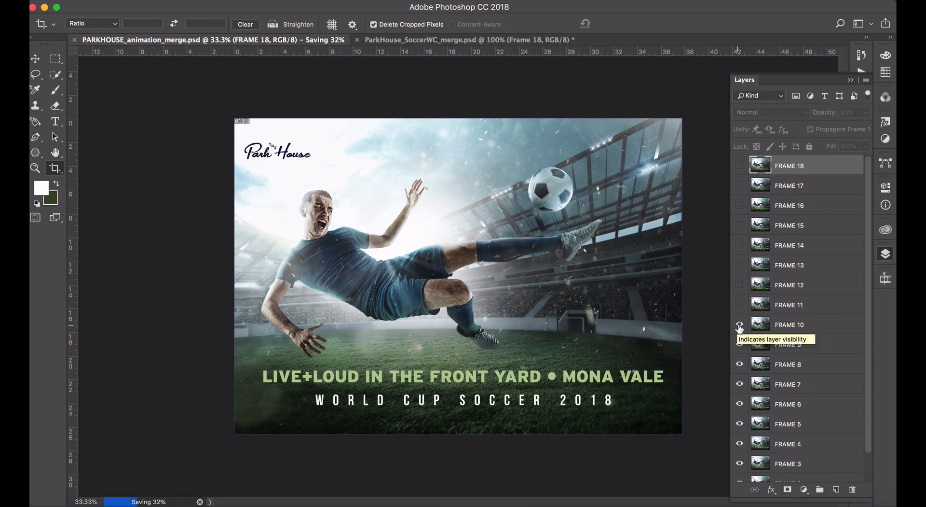
Hide the layers one by one from FRAME 10 down to FRAME 2 and select the FRAME 1 layer.
{"action": "left_click", "coordinate": [739, 324]}
{"action": "left_click", "coordinate": [740, 345]}
{"action": "left_click", "coordinate": [740, 364]}
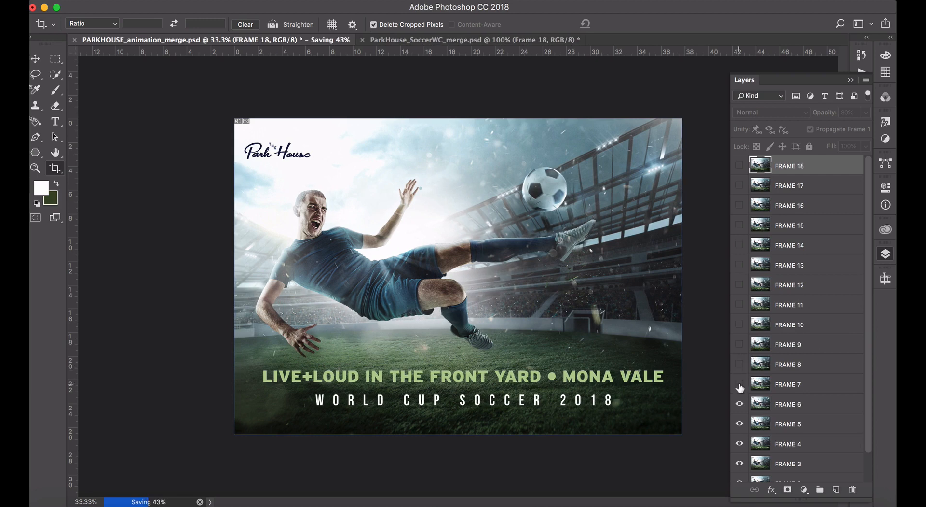
{"action": "left_click", "coordinate": [739, 385]}
{"action": "left_click", "coordinate": [740, 407]}
{"action": "left_click", "coordinate": [740, 424]}
{"action": "left_click", "coordinate": [740, 443]}
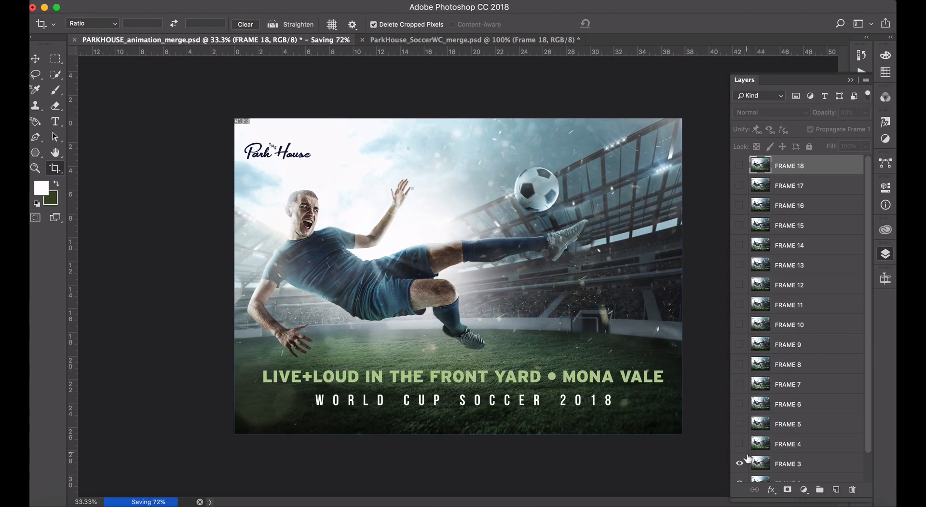
{"action": "left_click", "coordinate": [741, 464]}
{"action": "scroll", "coordinate": [771, 429], "scroll_direction": "down", "scroll_amount": 2}
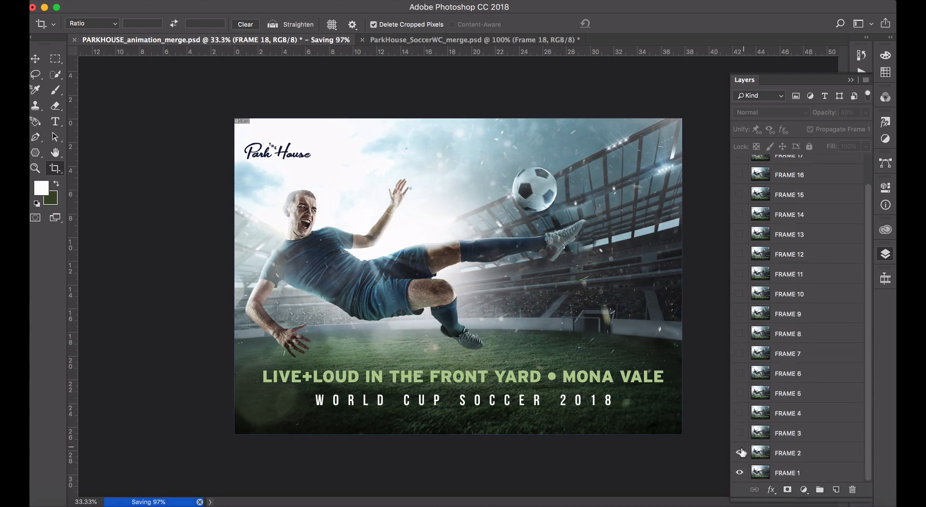
{"action": "left_click", "coordinate": [740, 452]}
{"action": "left_click", "coordinate": [805, 471]}
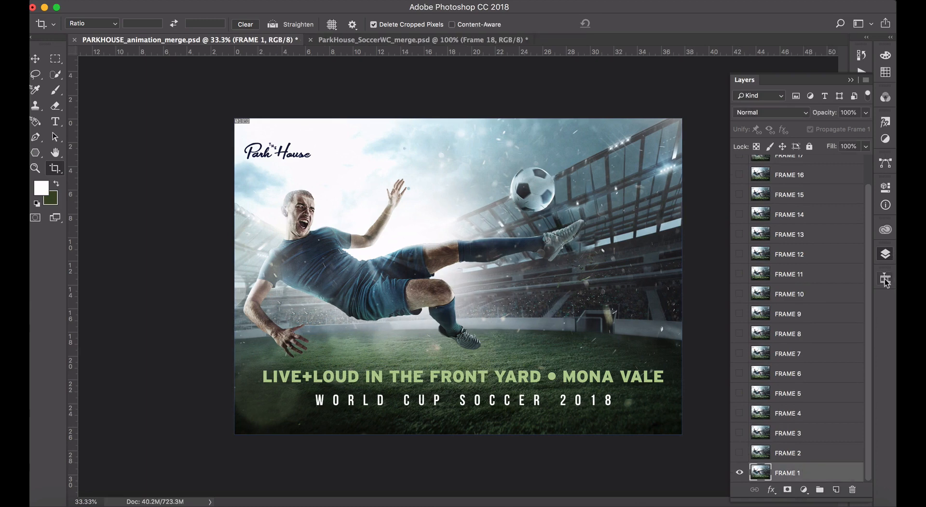
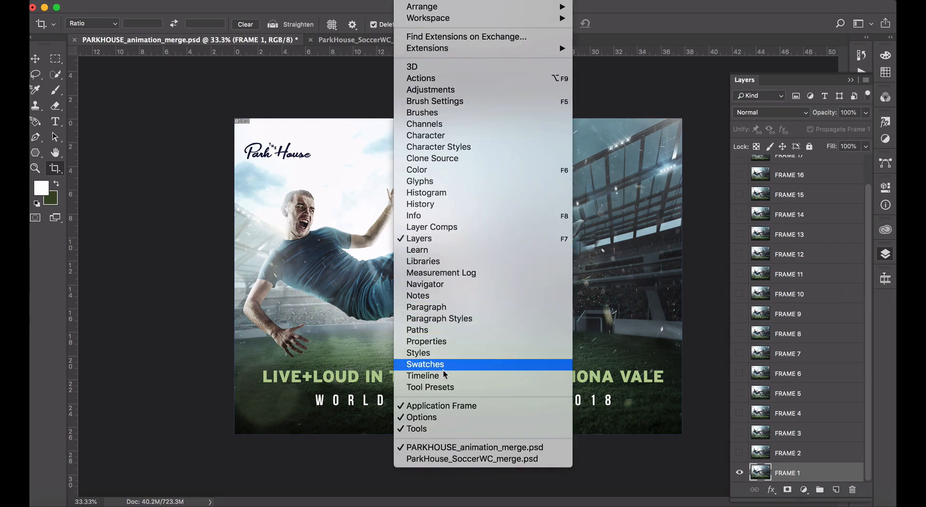
Open the timeline, float it away from the layer list so both stay visible, and create a frame animation.
{"action": "key", "text": "Escape"}
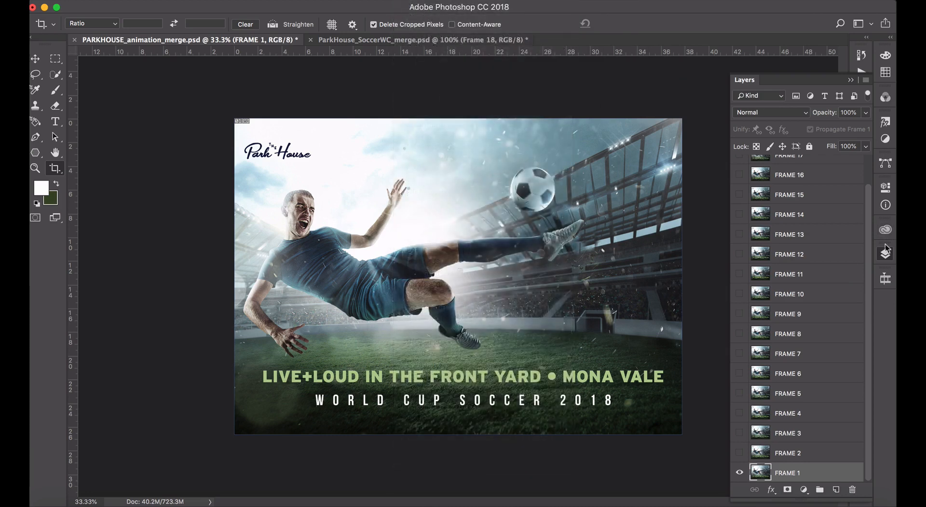
{"action": "left_click", "coordinate": [886, 279]}
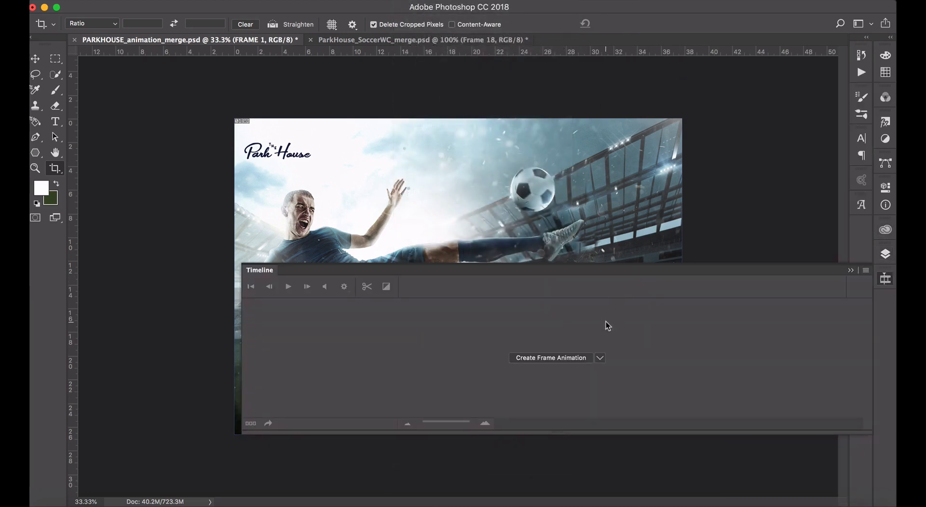
{"action": "left_click", "coordinate": [601, 358]}
{"action": "left_click", "coordinate": [600, 378]}
{"action": "left_click", "coordinate": [883, 257]}
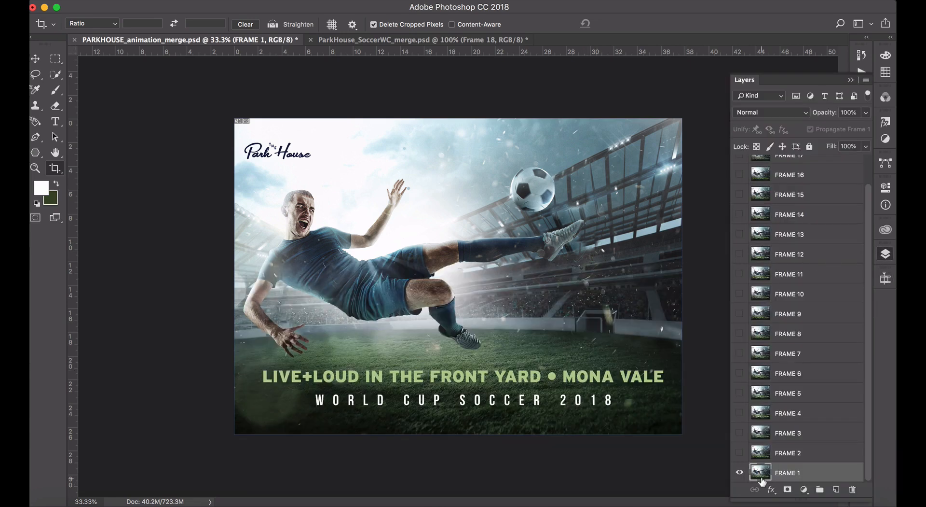
{"action": "left_click", "coordinate": [891, 280]}
{"action": "left_click_drag", "start_coordinate": [820, 278], "coordinate": [636, 111]}
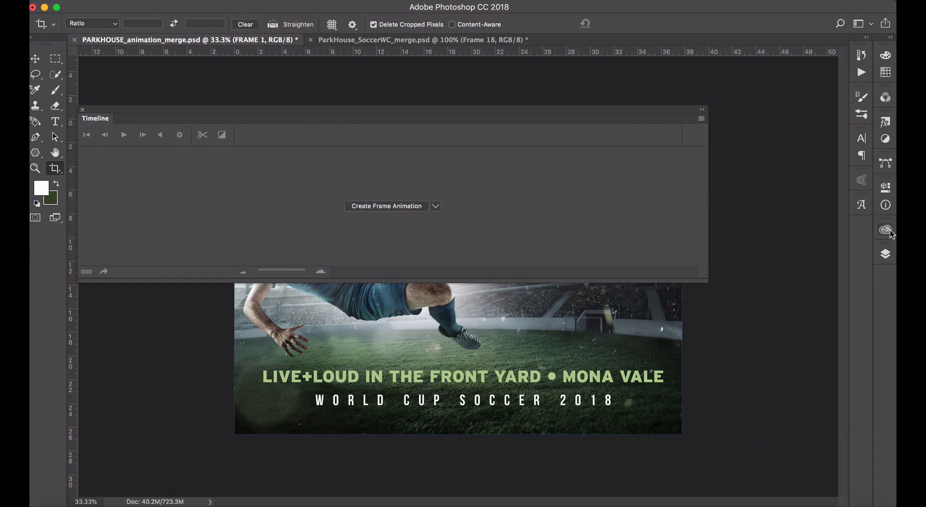
{"action": "left_click", "coordinate": [886, 255]}
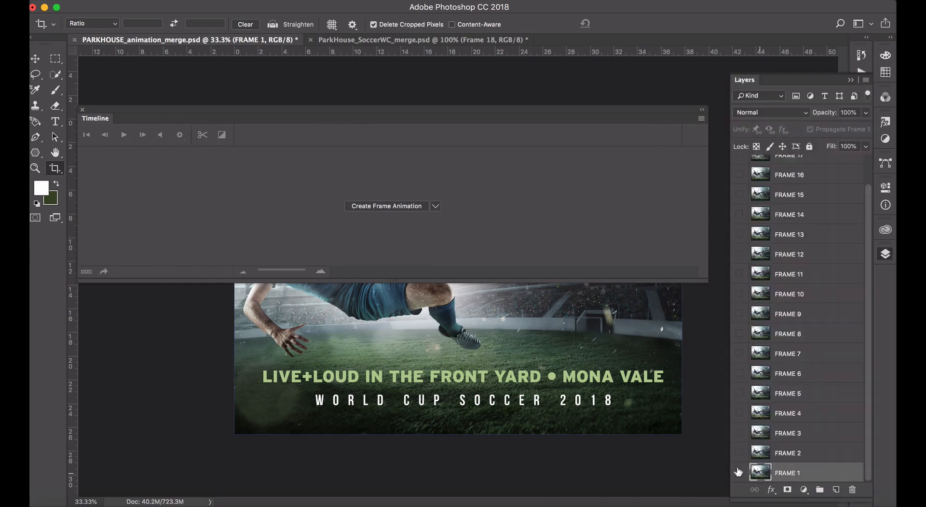
{"action": "left_click", "coordinate": [393, 205]}
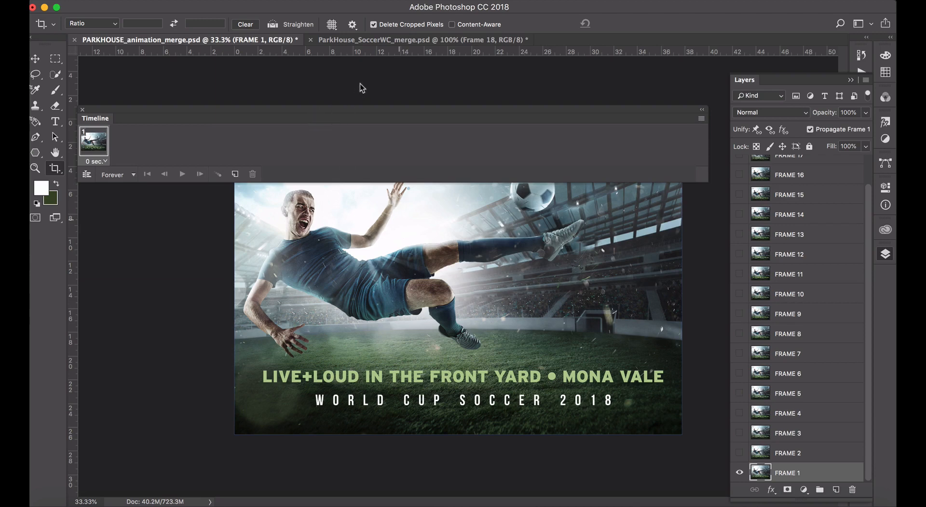
Keep the first frame's delay at 0.00 seconds, move the timeline off the artwork, and make animation frames from all the layers.
{"action": "left_click", "coordinate": [105, 163]}
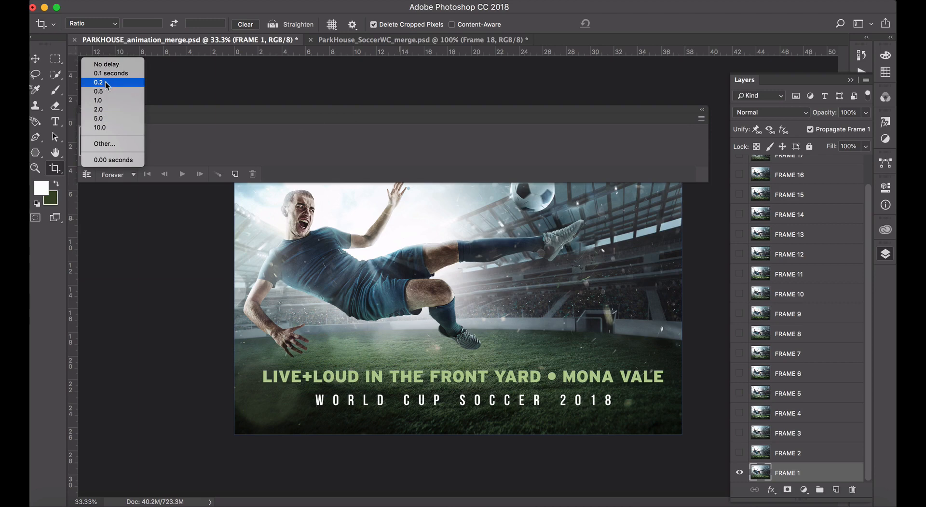
{"action": "left_click", "coordinate": [111, 160]}
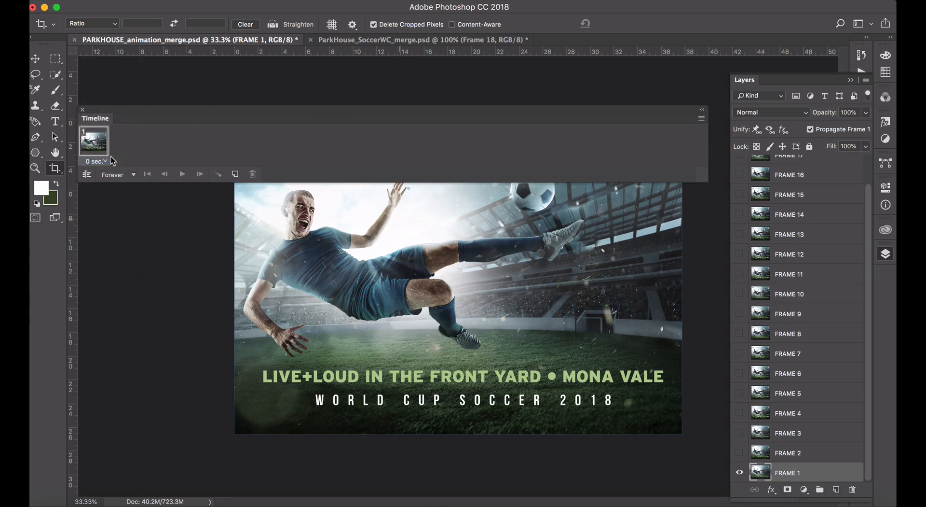
{"action": "left_click_drag", "start_coordinate": [315, 111], "coordinate": [317, 75]}
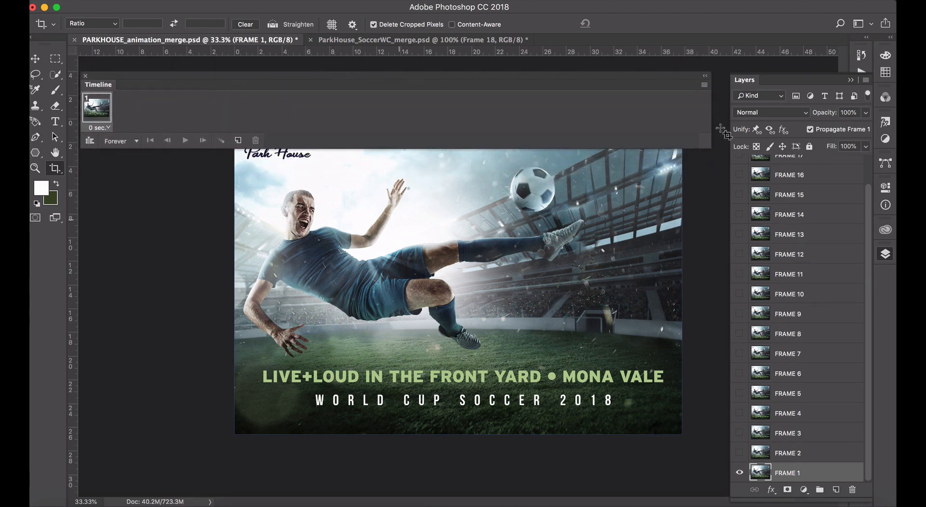
{"action": "left_click", "coordinate": [705, 86]}
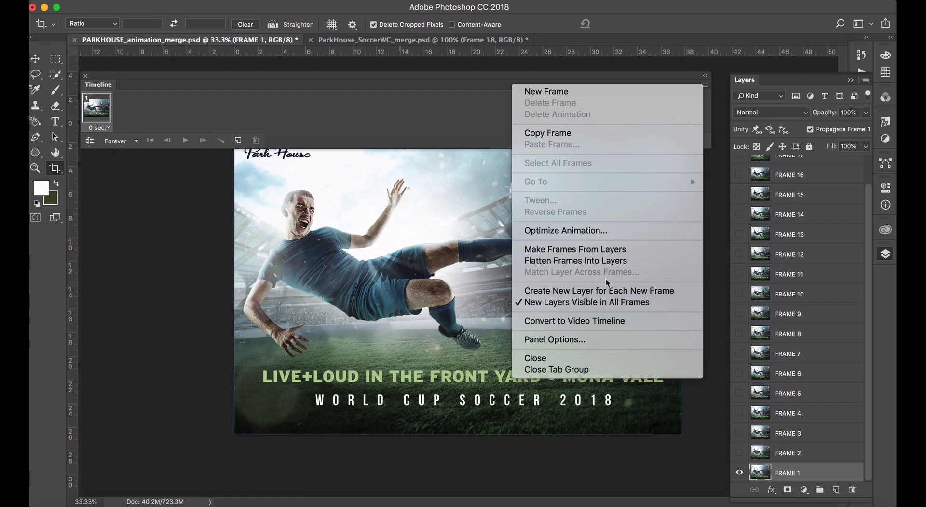
{"action": "left_click", "coordinate": [594, 250]}
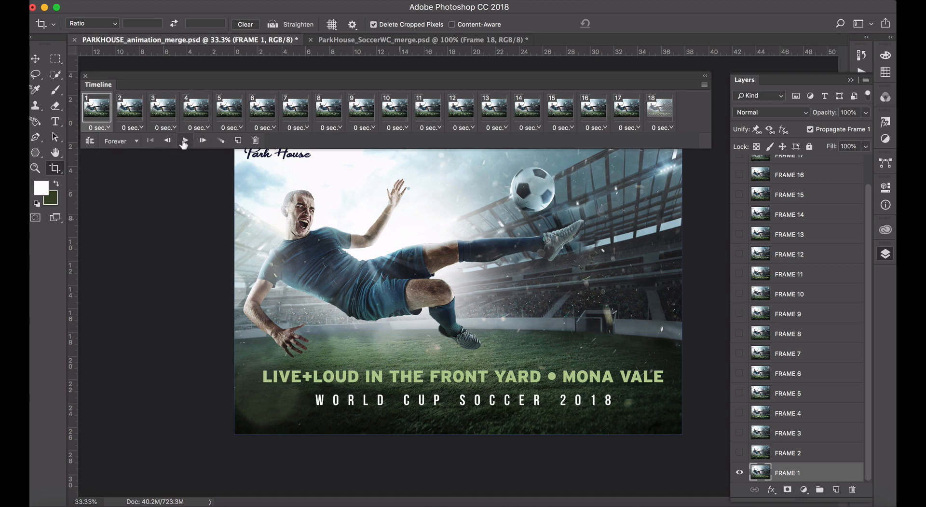
Play the looping animation to check the movement through all the frames, and stop it.
{"action": "left_click", "coordinate": [183, 141]}
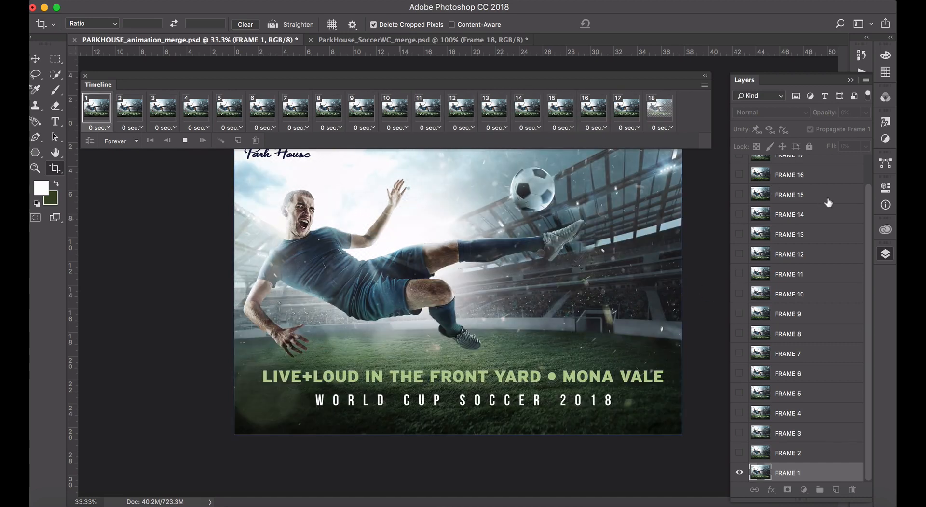
{"action": "scroll", "coordinate": [849, 200], "scroll_direction": "up", "scroll_amount": 2}
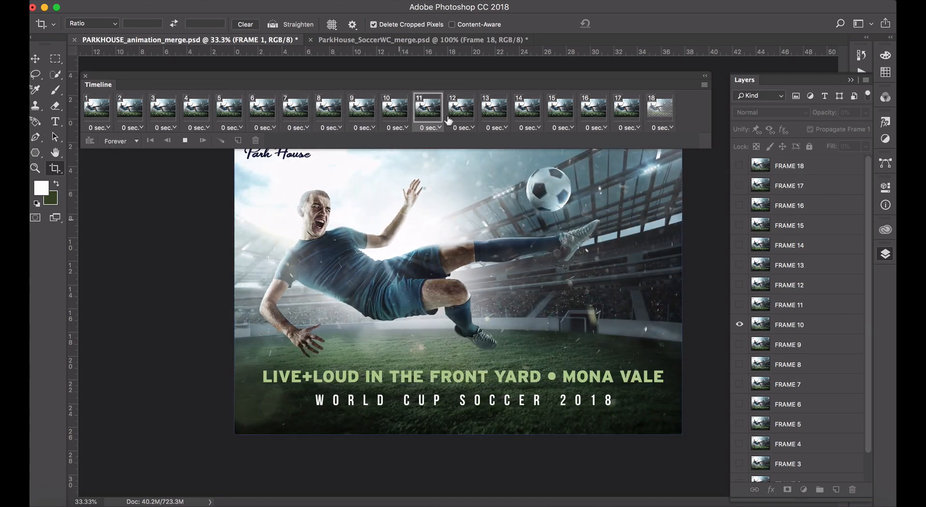
{"action": "left_click", "coordinate": [185, 141]}
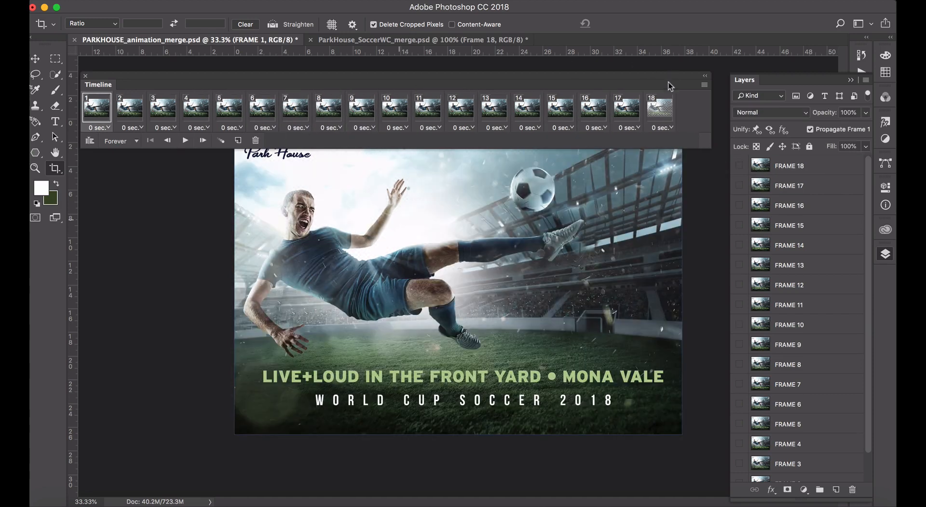
In animation frame 18, set the opacity of the FRAME 18 layer to 100%.
{"action": "left_click", "coordinate": [662, 112]}
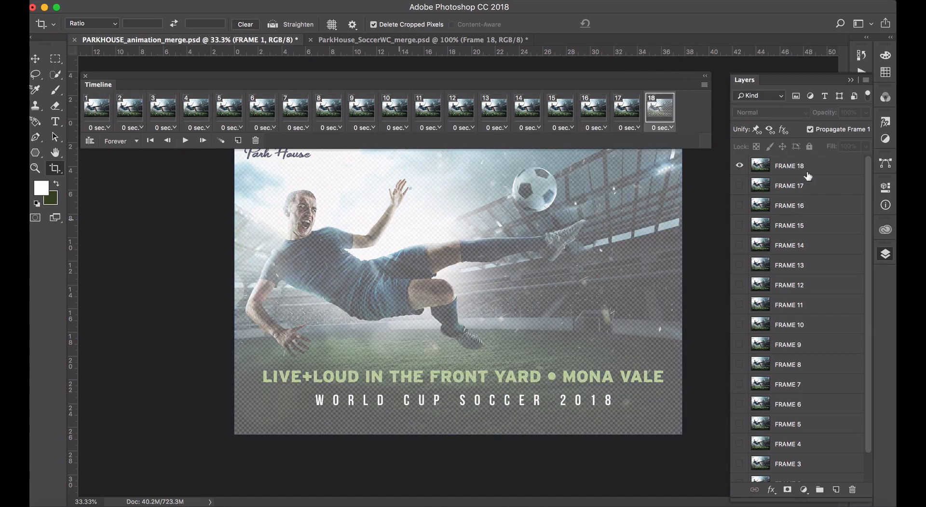
{"action": "left_click", "coordinate": [809, 175]}
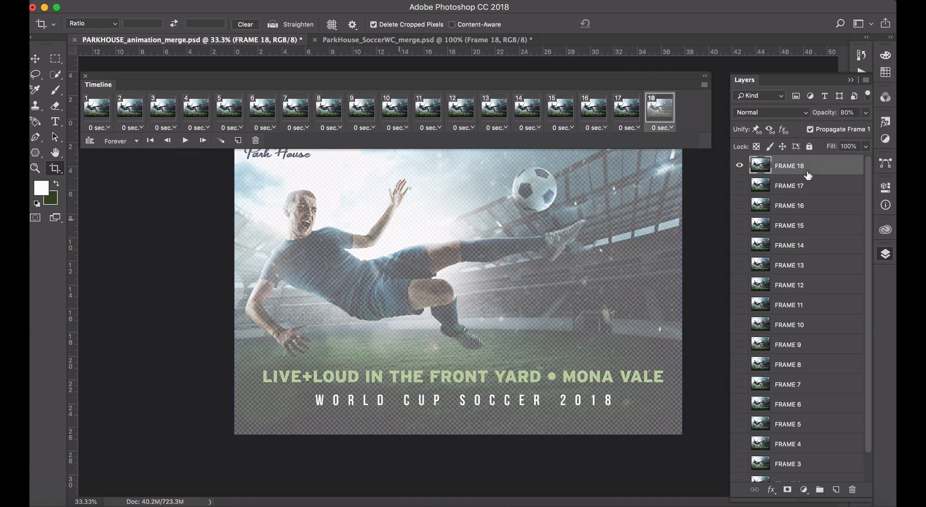
{"action": "left_click", "coordinate": [867, 113]}
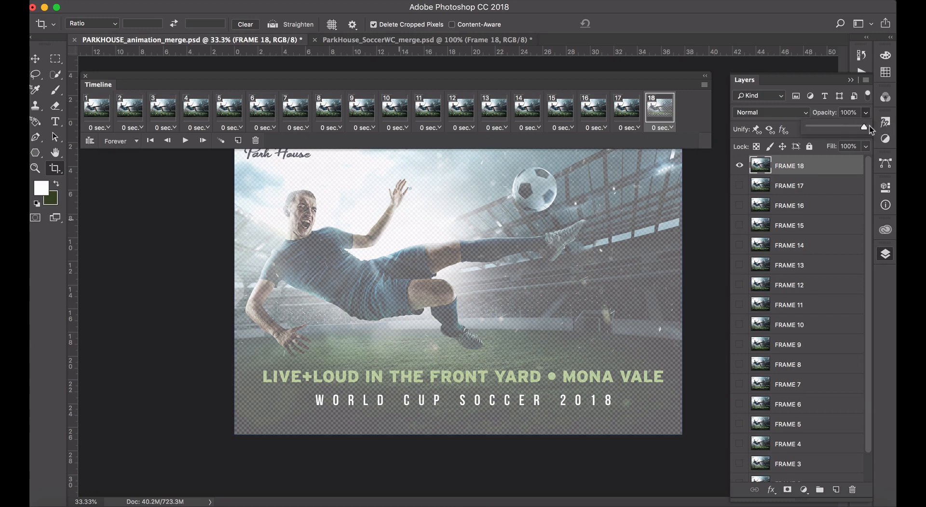
{"action": "left_click_drag", "start_coordinate": [870, 126], "coordinate": [878, 125]}
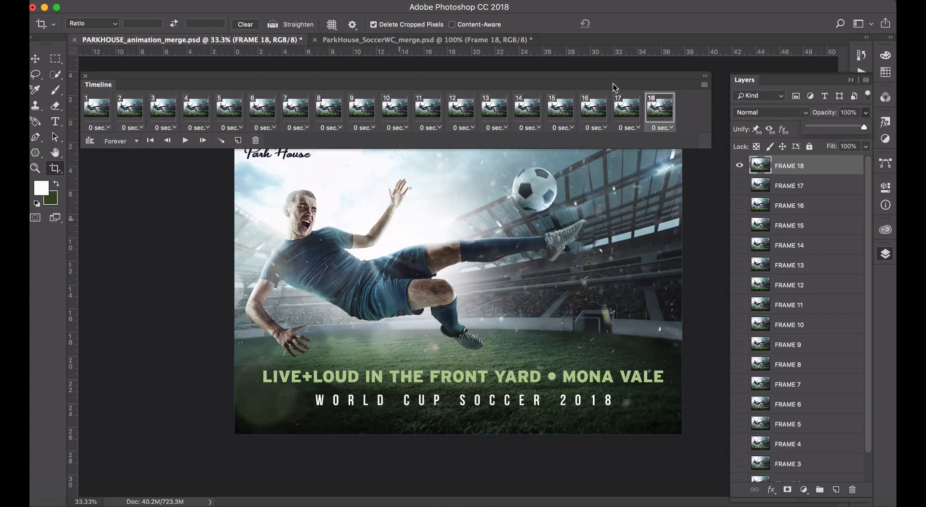
Play the animation again to check the last frame, stop it, and save the document.
{"action": "left_click", "coordinate": [185, 141]}
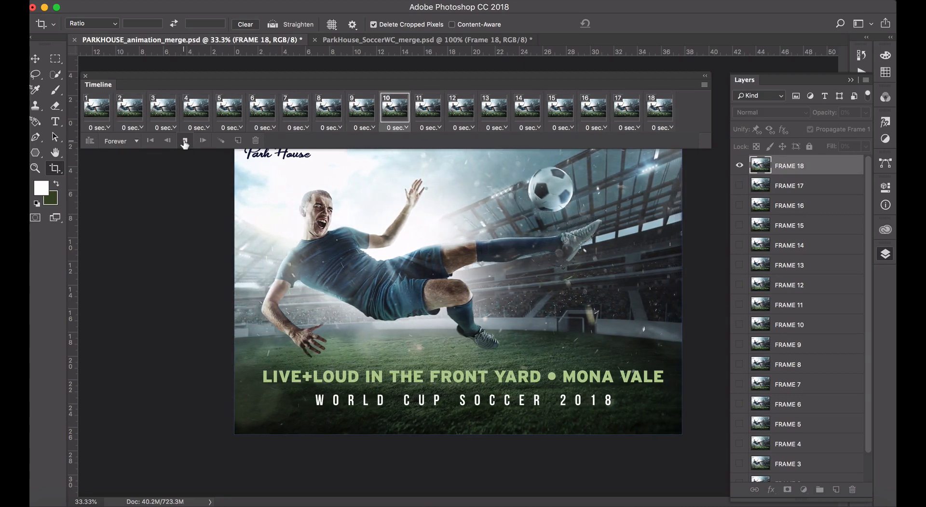
{"action": "left_click", "coordinate": [184, 142]}
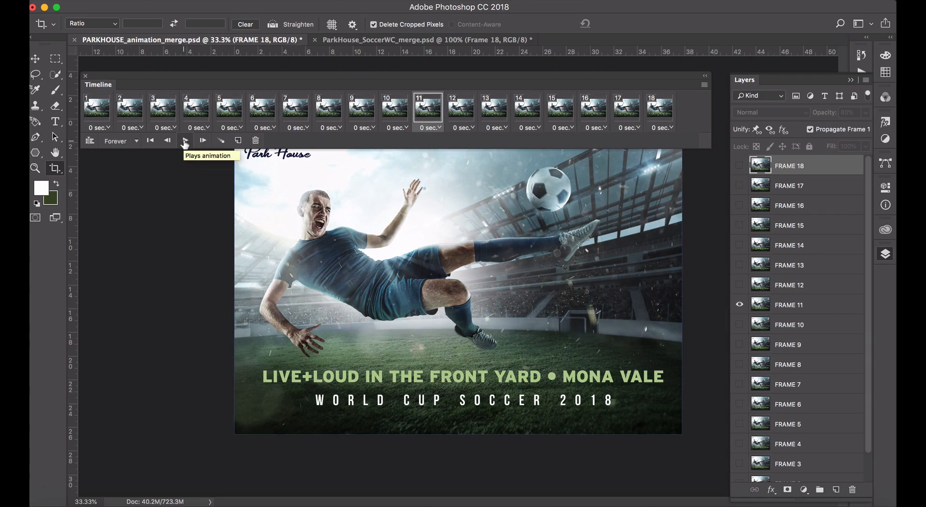
{"action": "key", "text": "super+s"}
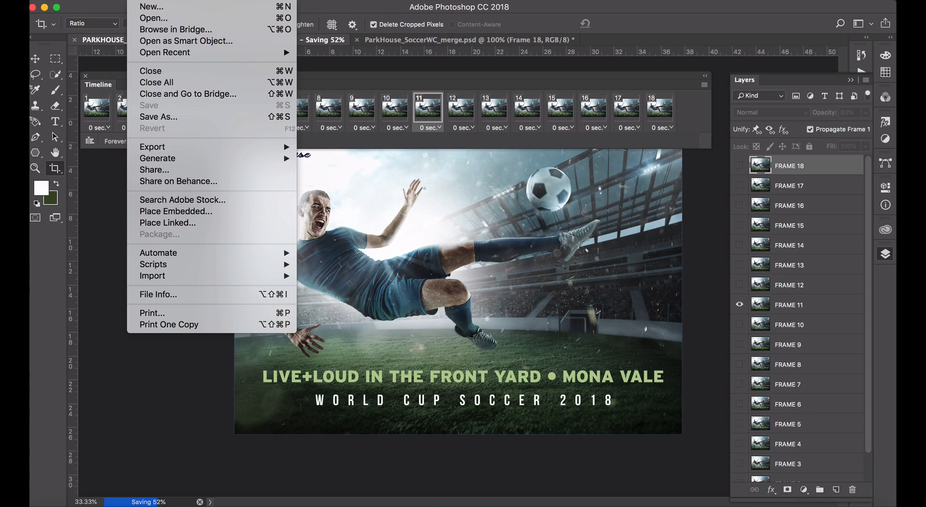
Open the Save for Web (Legacy) export and set the GIF's width to 1500 px.
{"action": "mouse_move", "coordinate": [170, 148]}
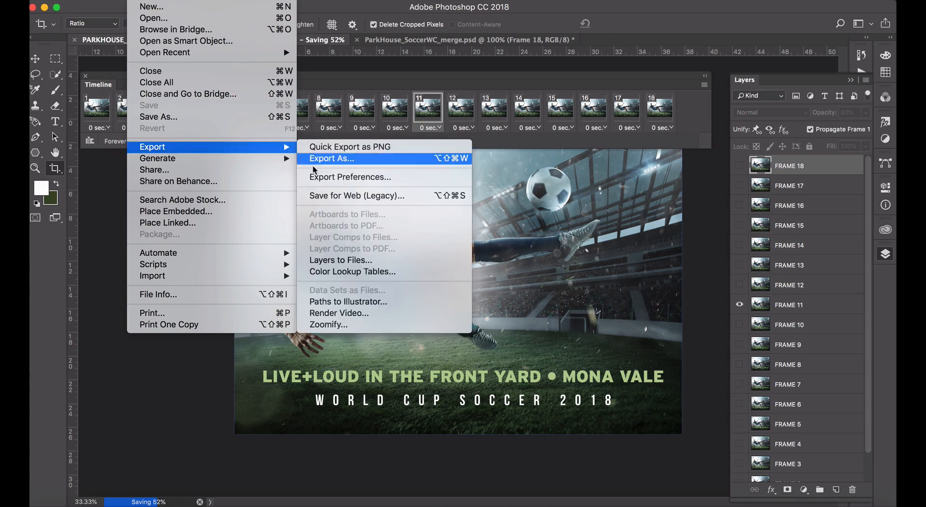
{"action": "left_click", "coordinate": [328, 196]}
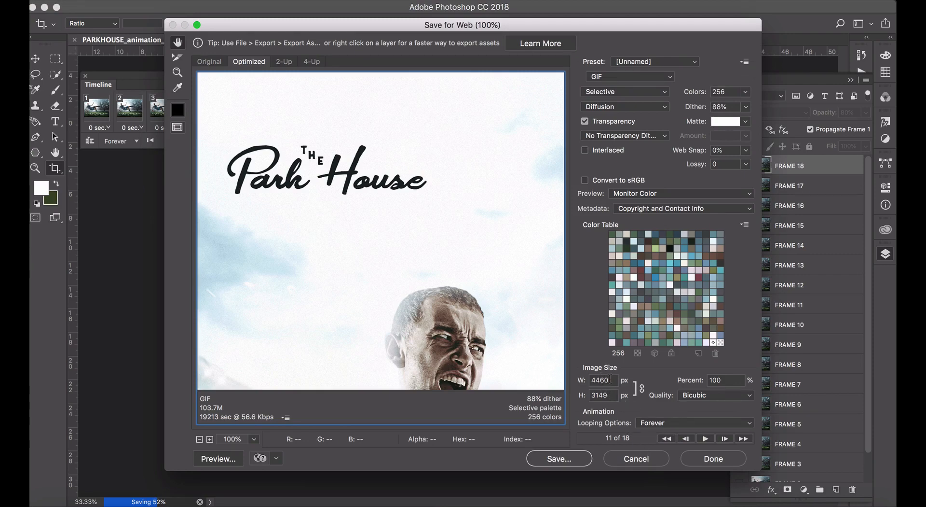
{"action": "left_click_drag", "start_coordinate": [611, 380], "coordinate": [587, 382]}
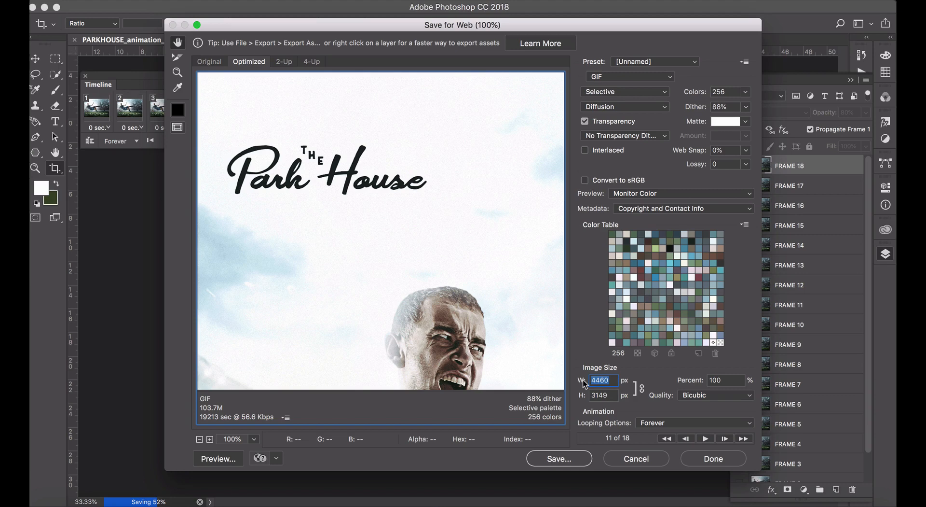
{"action": "type", "text": "1500"}
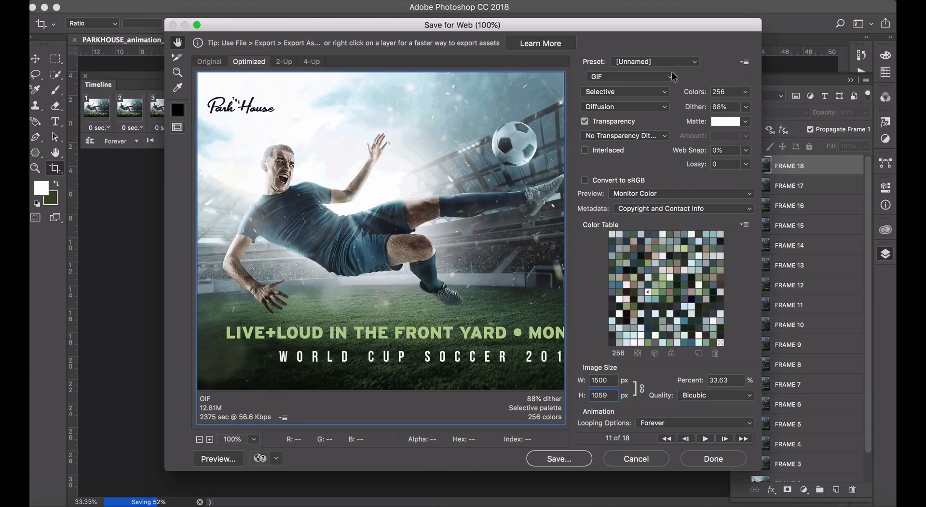
Try the GIF 128 Dithered preset for the export and return to 256 colors.
{"action": "left_click", "coordinate": [678, 65]}
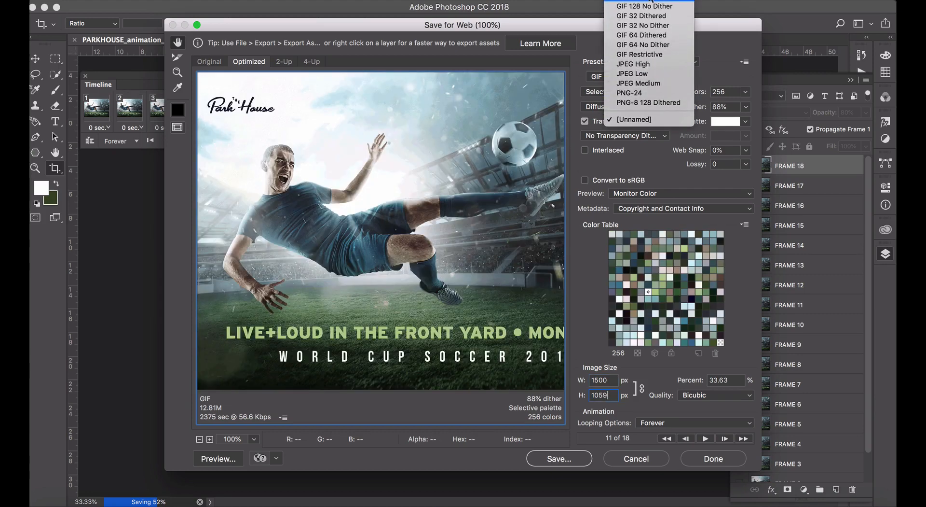
{"action": "left_click", "coordinate": [651, 1]}
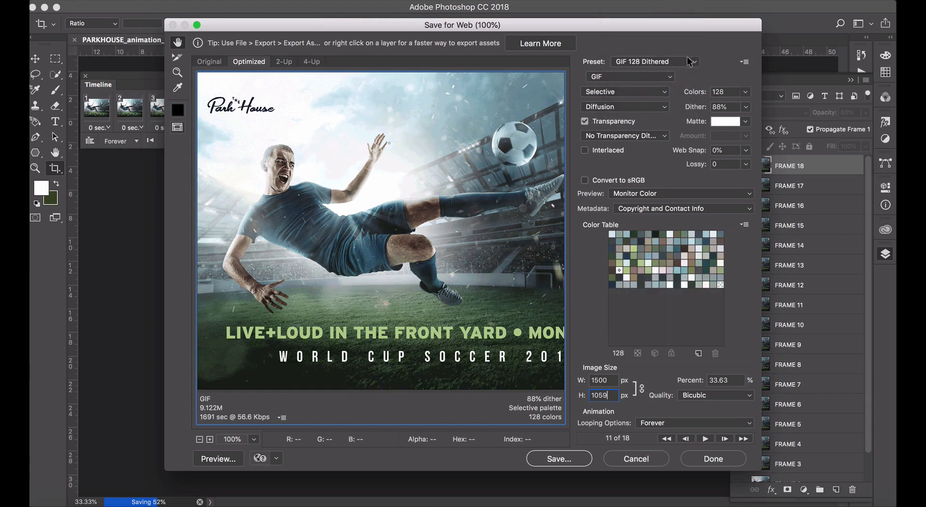
{"action": "left_click", "coordinate": [746, 92]}
{"action": "left_click", "coordinate": [767, 186]}
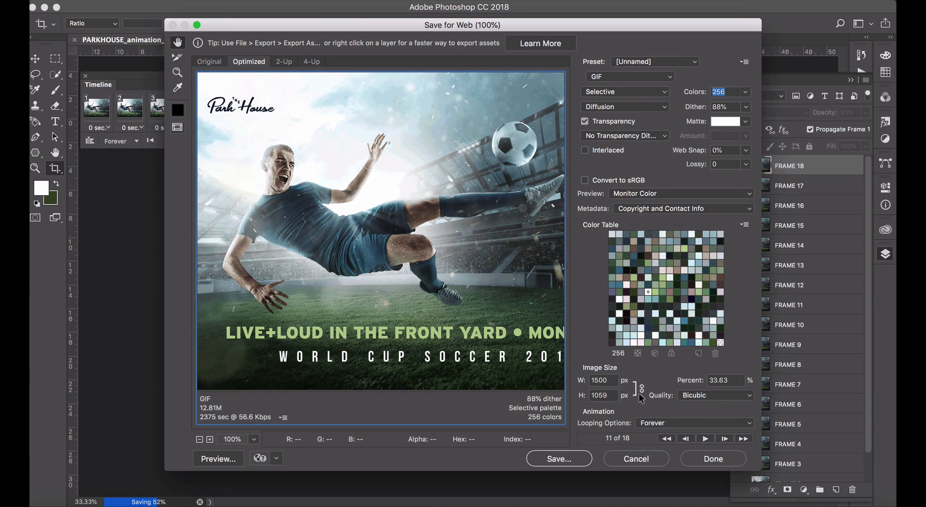
Keep the animation looping Forever, preview the GIF in the web browser, close the preview and return to the export settings.
{"action": "left_click", "coordinate": [751, 426]}
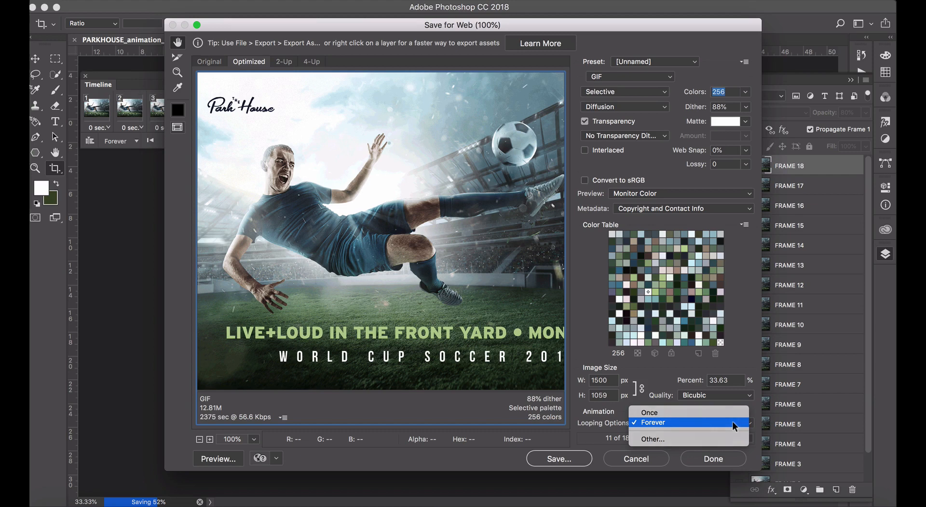
{"action": "left_click", "coordinate": [735, 426]}
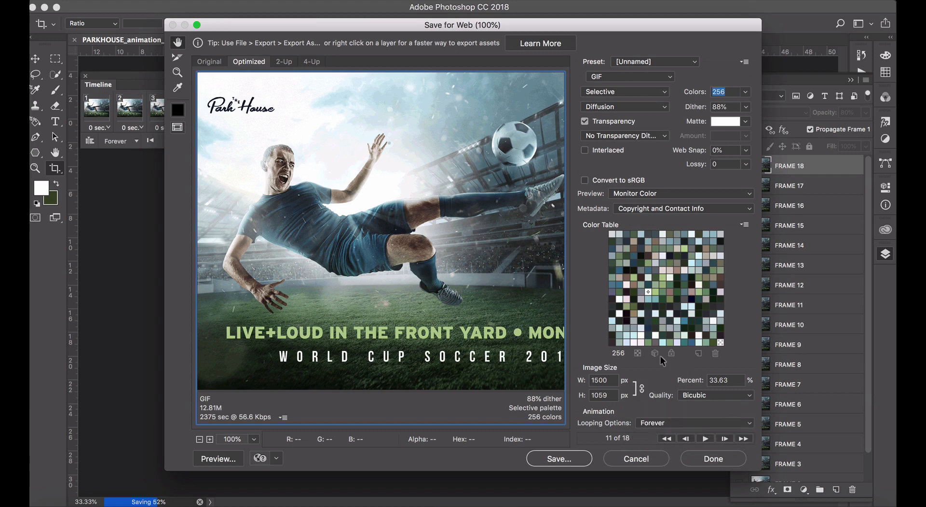
{"action": "left_click", "coordinate": [225, 459]}
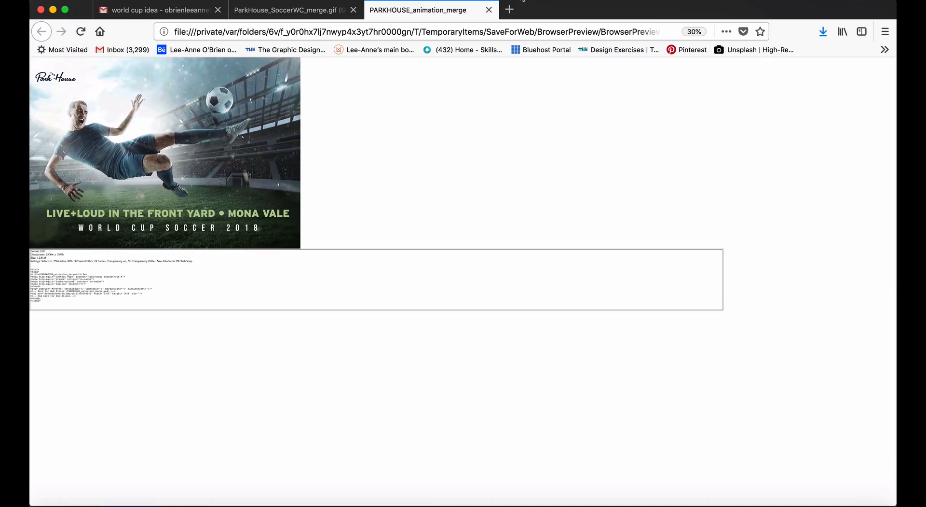
{"action": "left_click", "coordinate": [489, 11]}
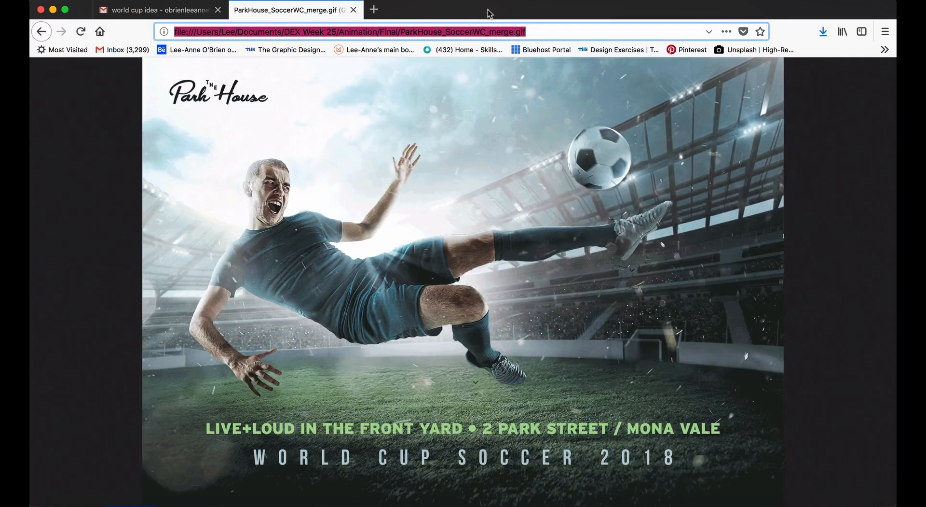
{"action": "key", "text": "super+Tab"}
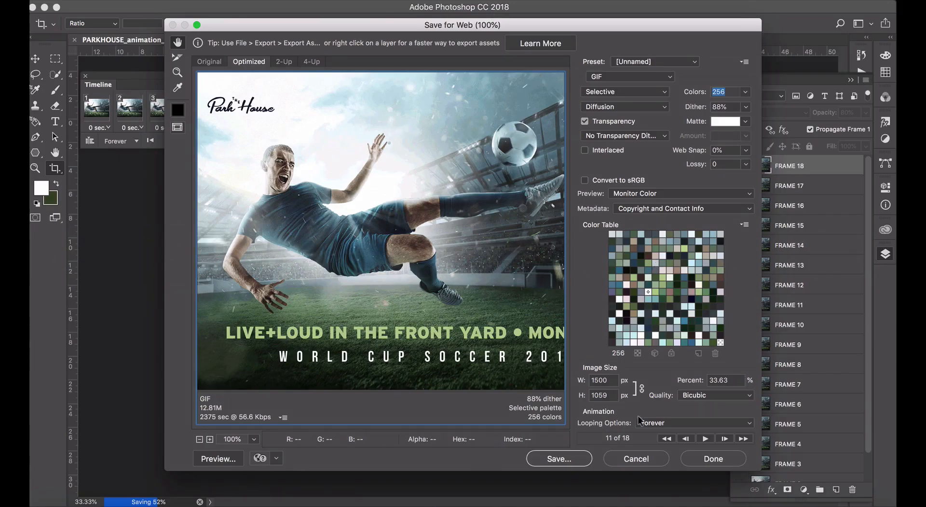
Save the optimized GIF as PARKHOUSE_worldCup.gif in the Final folder inside Animation.
{"action": "left_click", "coordinate": [560, 459]}
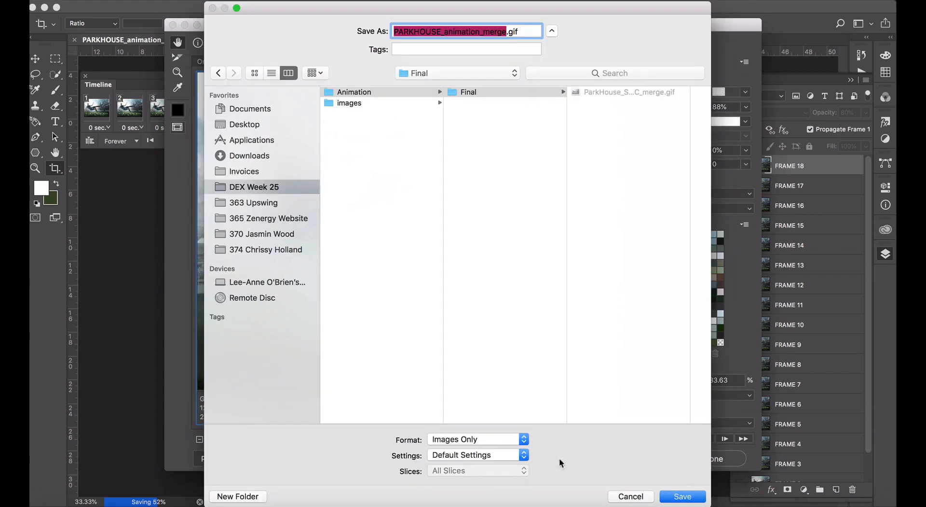
{"action": "left_click", "coordinate": [453, 33]}
{"action": "left_click_drag", "start_coordinate": [506, 32], "coordinate": [462, 33]}
{"action": "type", "text": "world"}
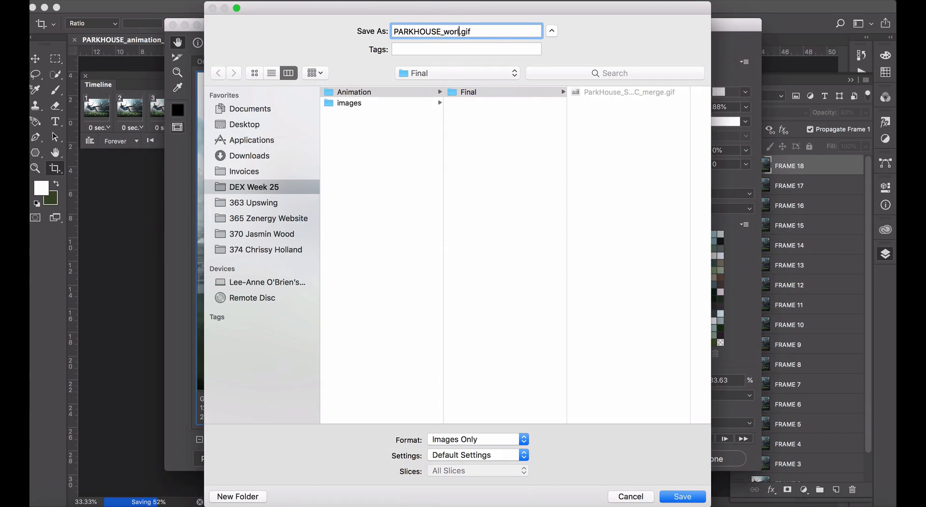
{"action": "type", "text": "Cup"}
{"action": "left_click", "coordinate": [687, 500]}
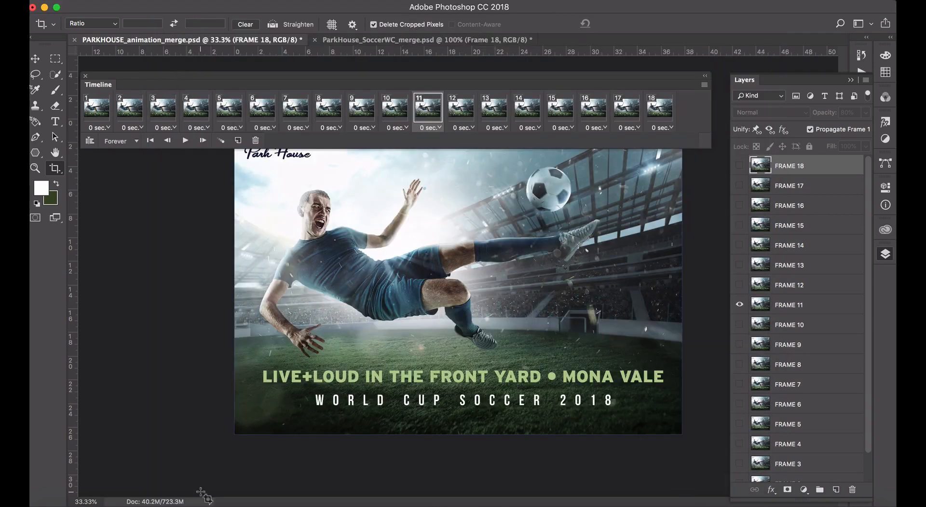
Switch to Firefox, open a new blank tab, and bring up the DEX Week 25 folder in Finder.
{"action": "key", "text": "super+Tab"}
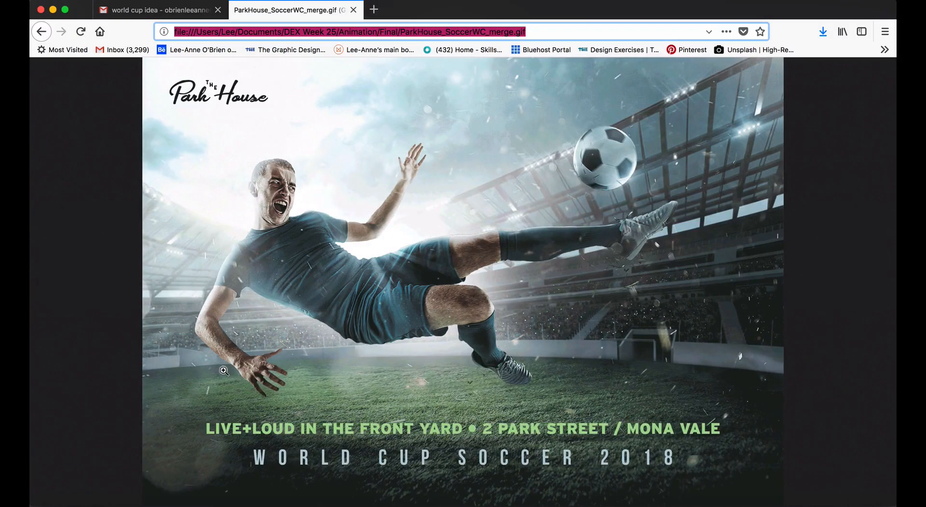
{"action": "left_click", "coordinate": [375, 9]}
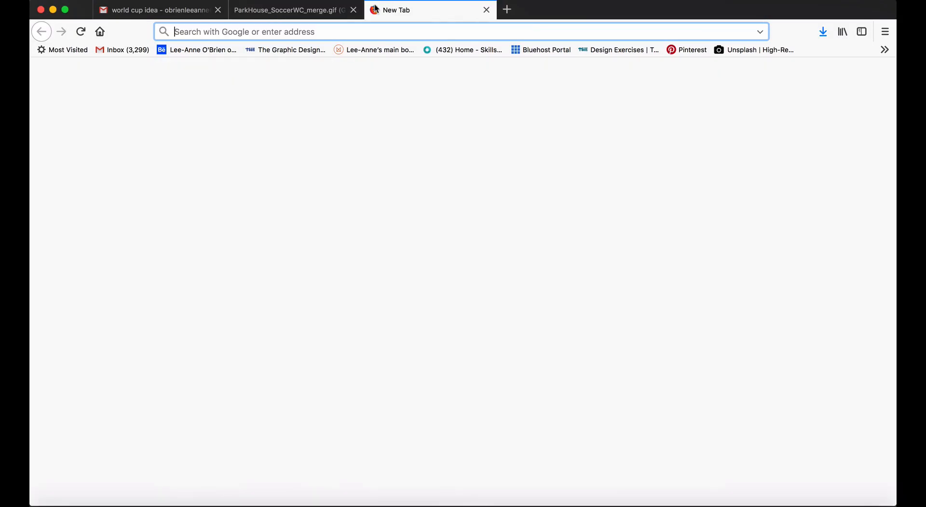
{"action": "key", "text": "super+Tab"}
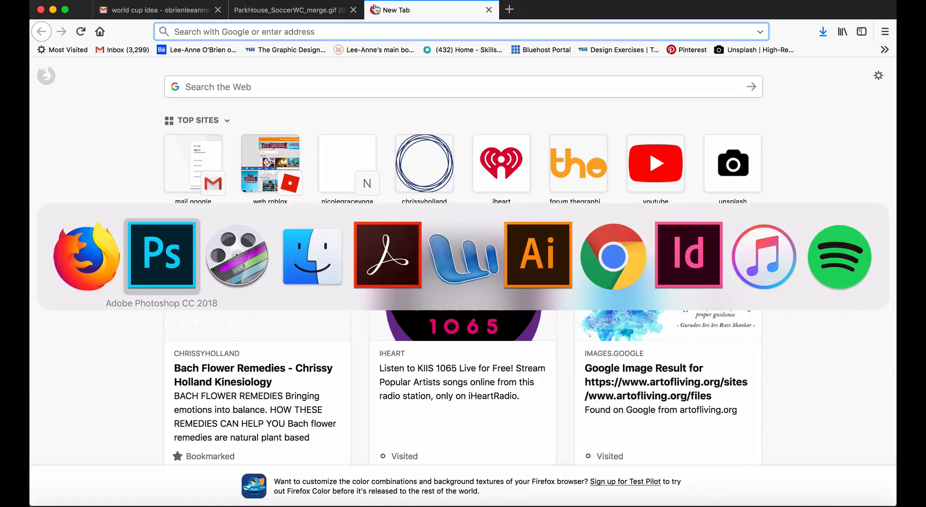
{"action": "key", "text": "super+Tab"}
{"action": "key", "text": "super+Tab"}
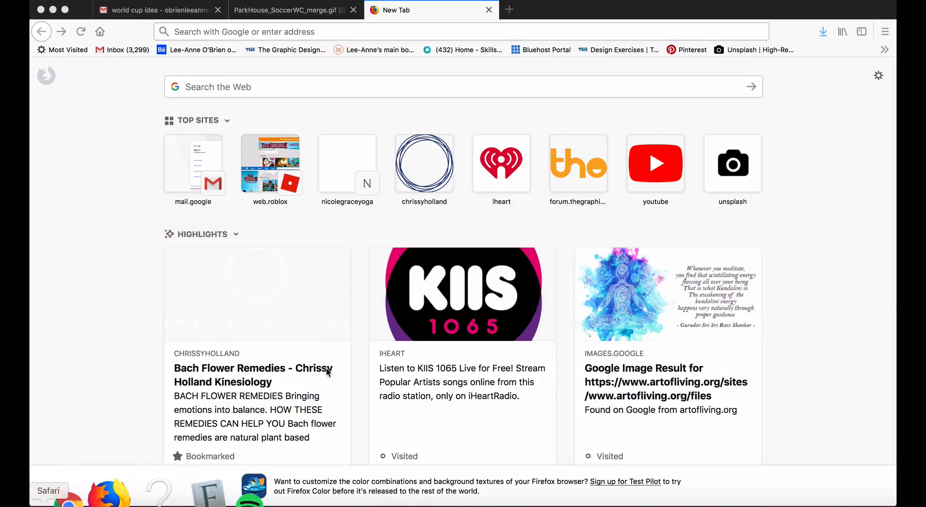
{"action": "left_click", "coordinate": [72, 482]}
{"action": "left_click", "coordinate": [263, 271]}
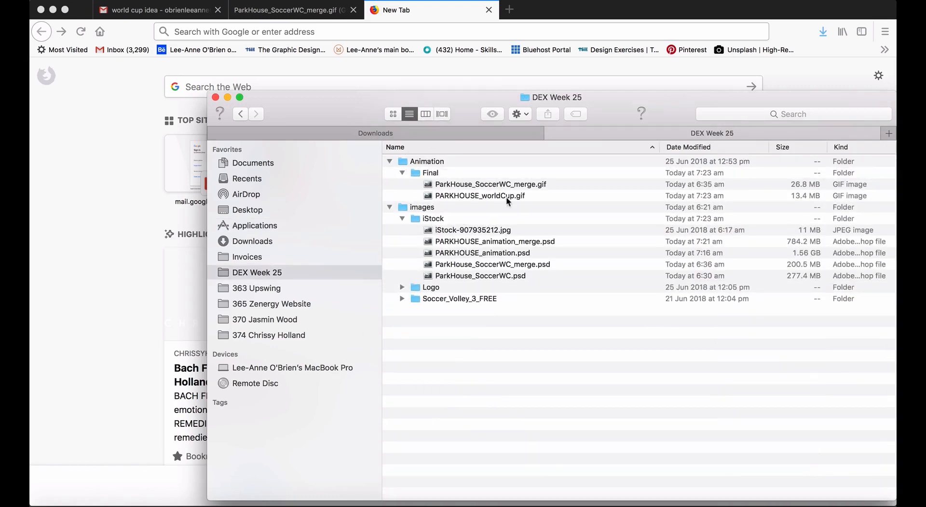
Load PARKHOUSE_worldCup.gif from the Final folder into the blank browser tab and minimize the Finder window to view the animation.
{"action": "left_click", "coordinate": [505, 196]}
{"action": "left_click_drag", "start_coordinate": [462, 116], "coordinate": [604, 203]}
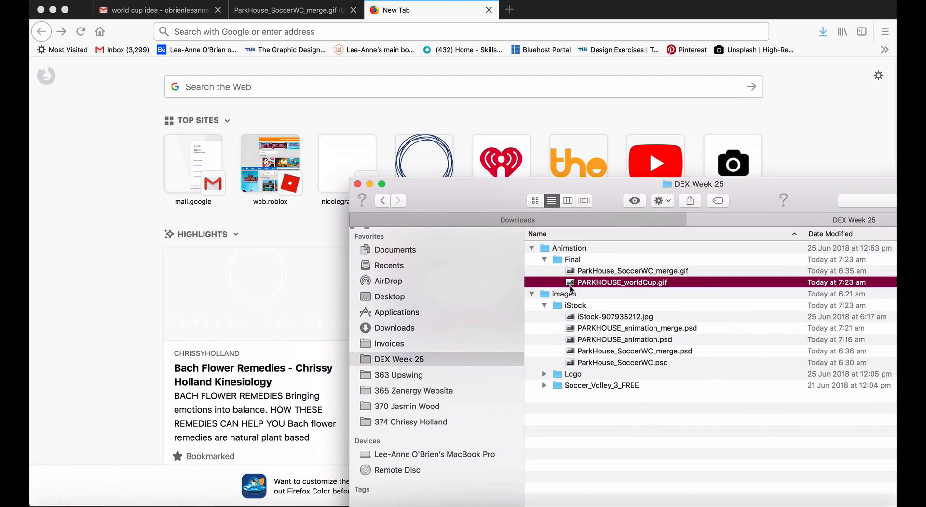
{"action": "left_click_drag", "start_coordinate": [569, 285], "coordinate": [273, 250]}
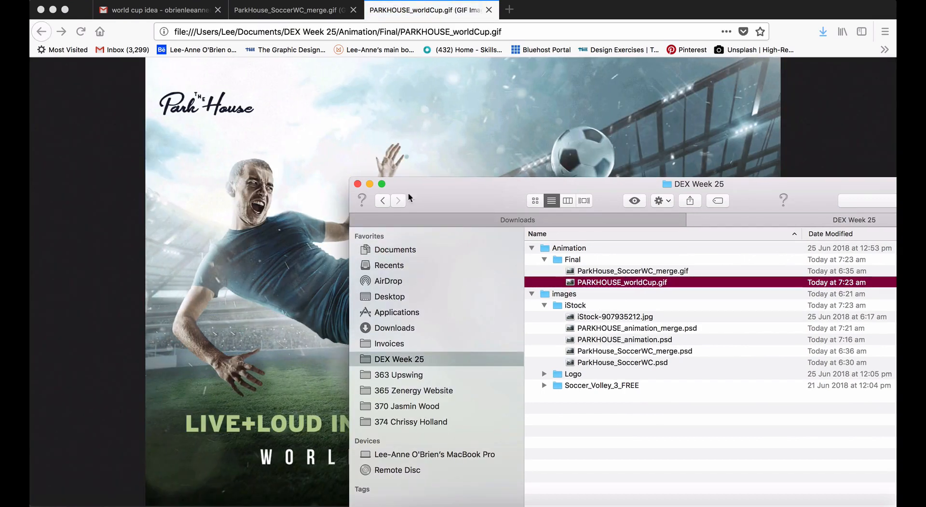
{"action": "left_click", "coordinate": [370, 184]}
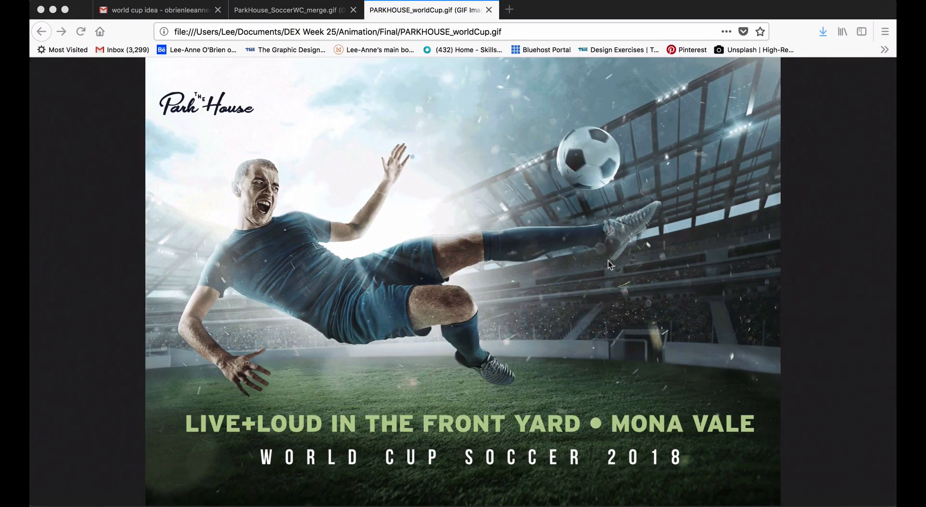